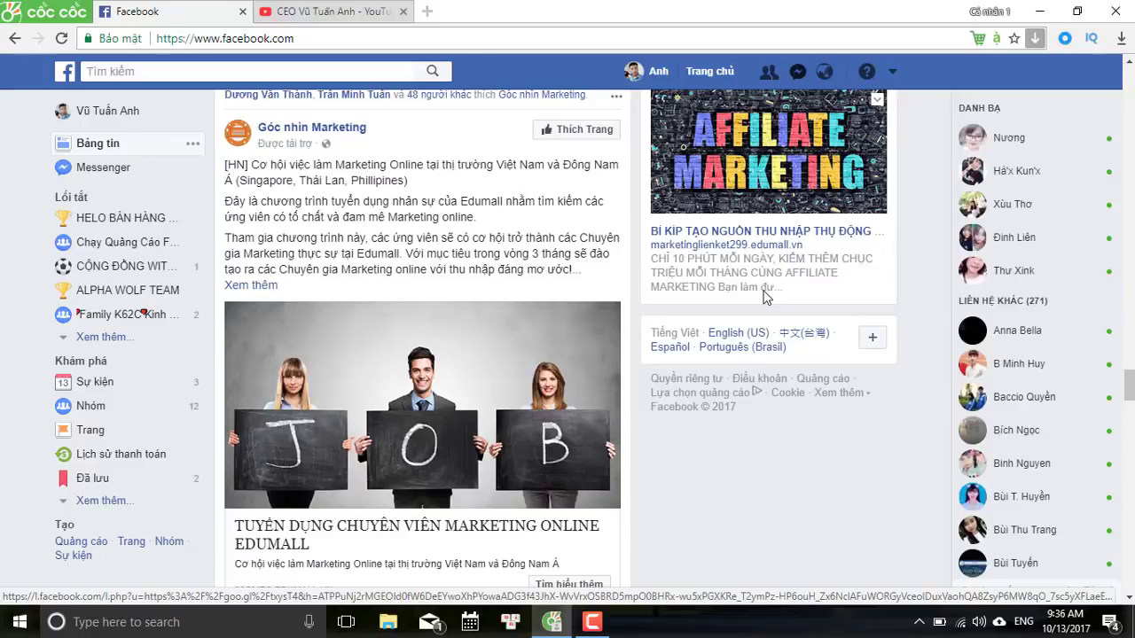
scroll(764, 297, down, 2)
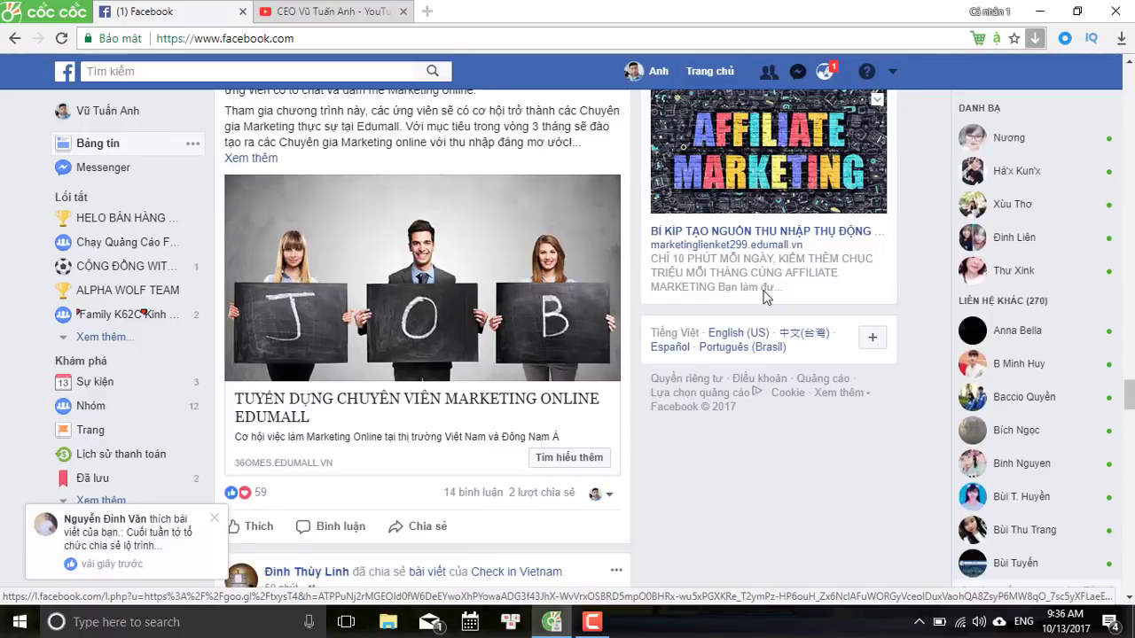
scroll(764, 297, down, 3)
click(824, 71)
click(825, 70)
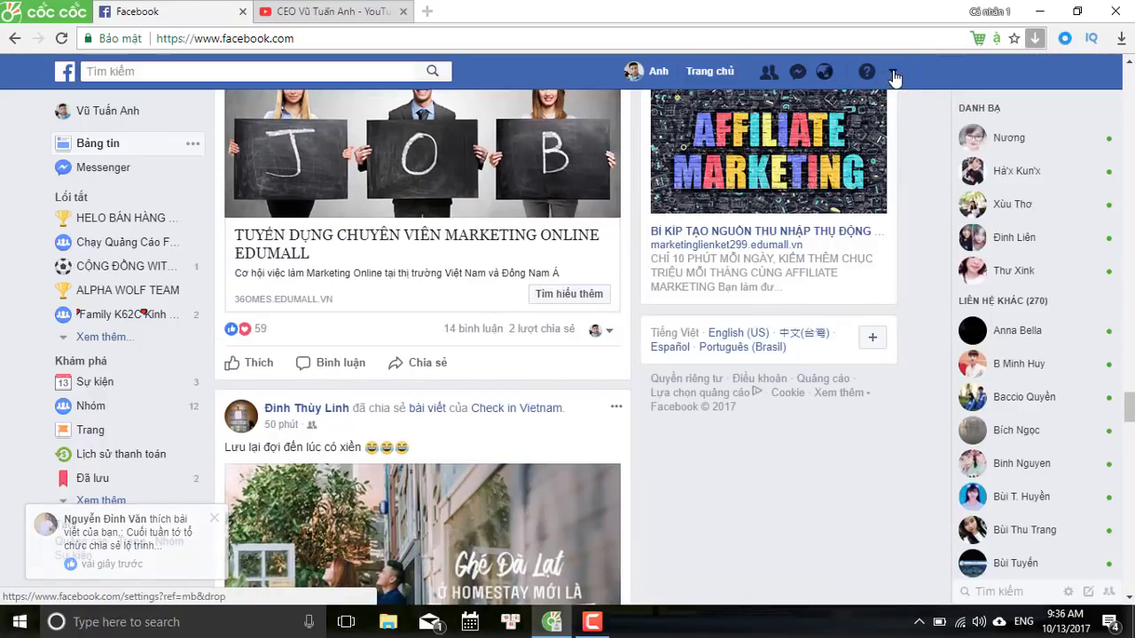
Open the ad creation page (Tạo quảng cáo) for the account.
click(894, 78)
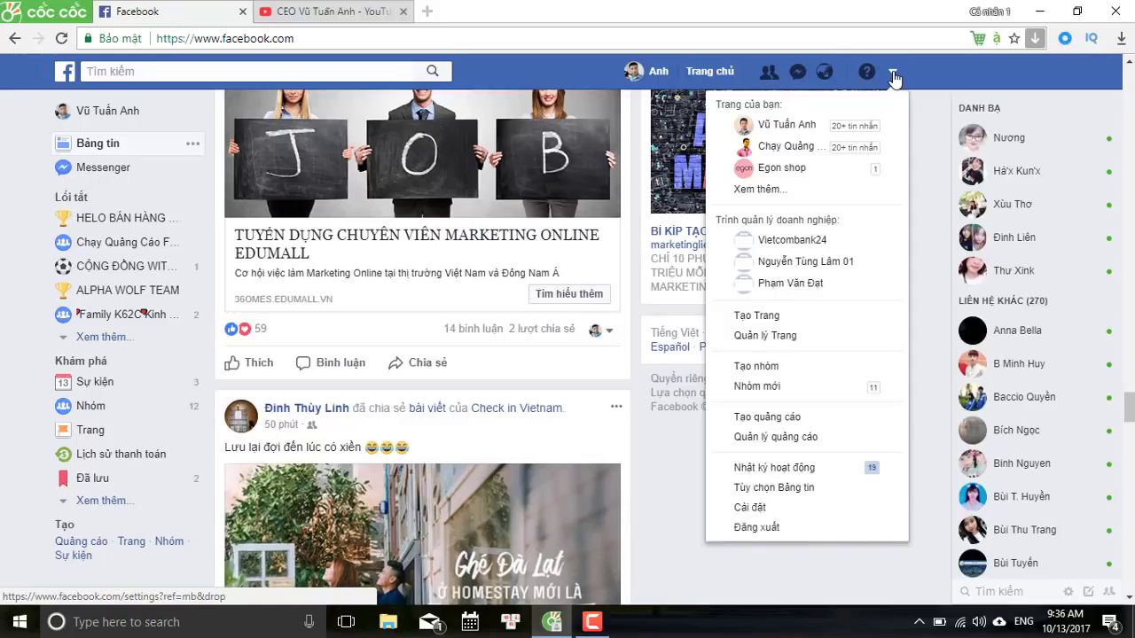
scroll(771, 443, down, 2)
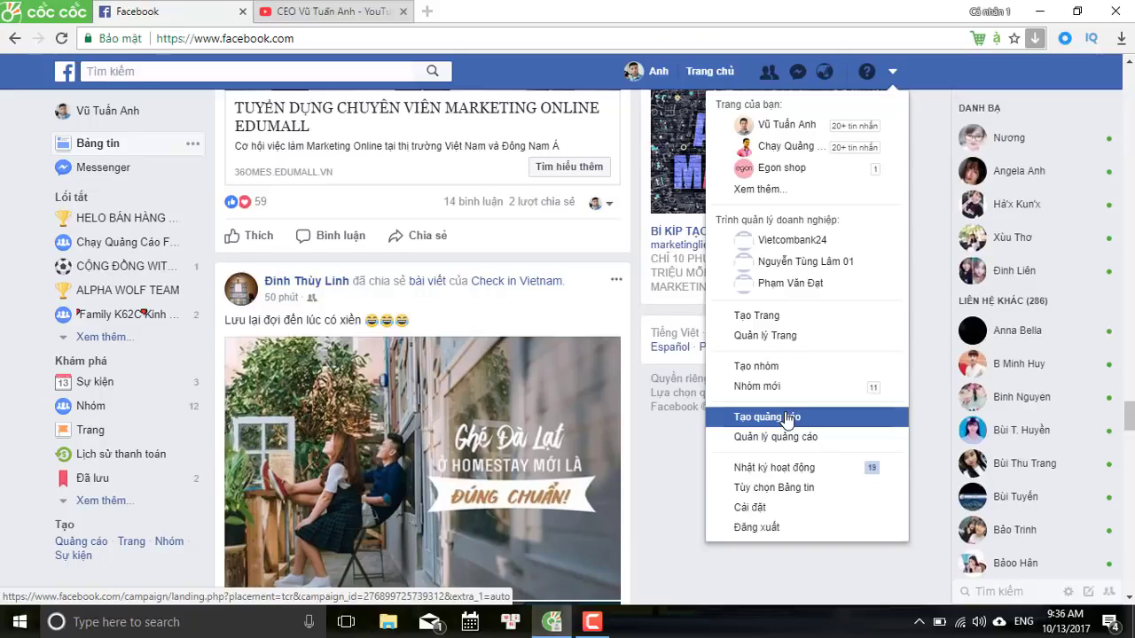
click(786, 418)
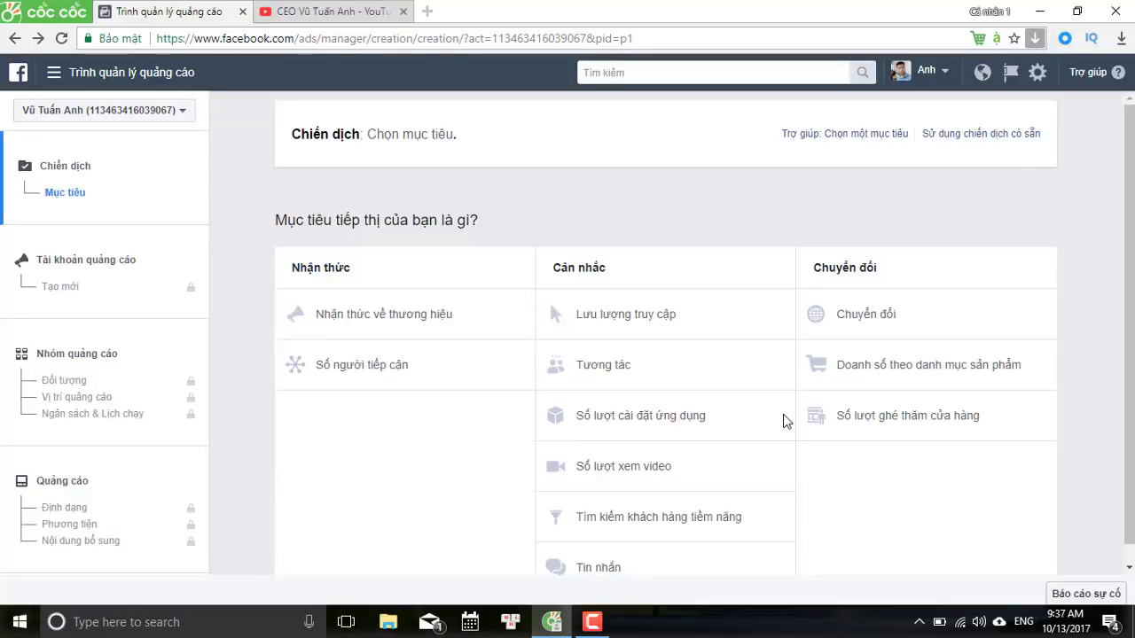
Select the awareness objectives Nhận thức về thương hiệu and Số người tiếp cận in turn to view their descriptions.
click(484, 337)
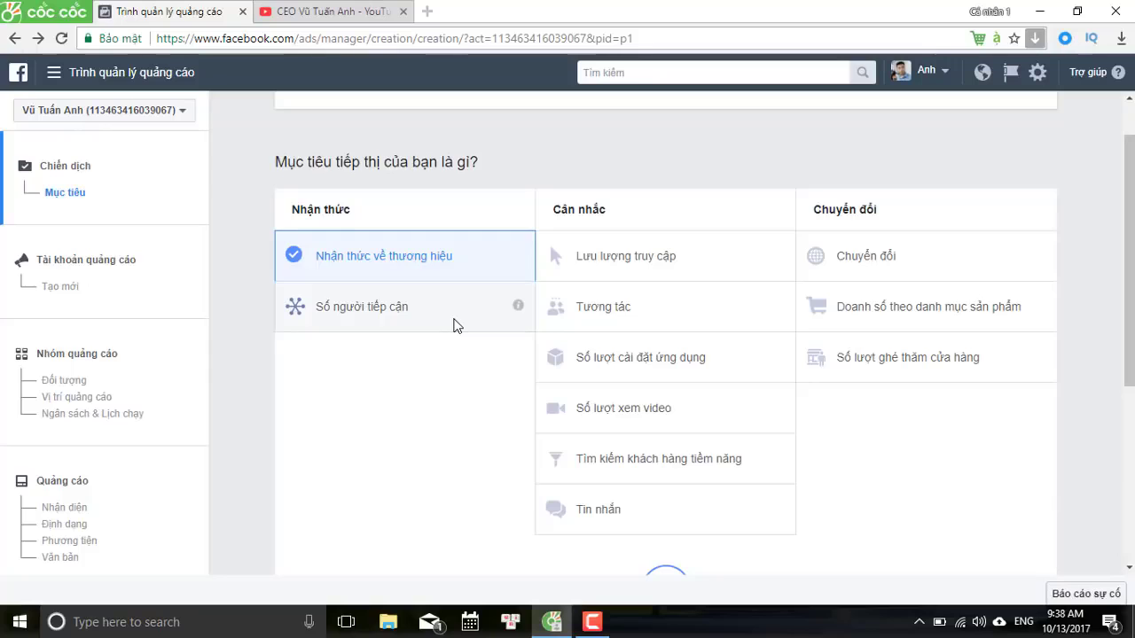
click(455, 321)
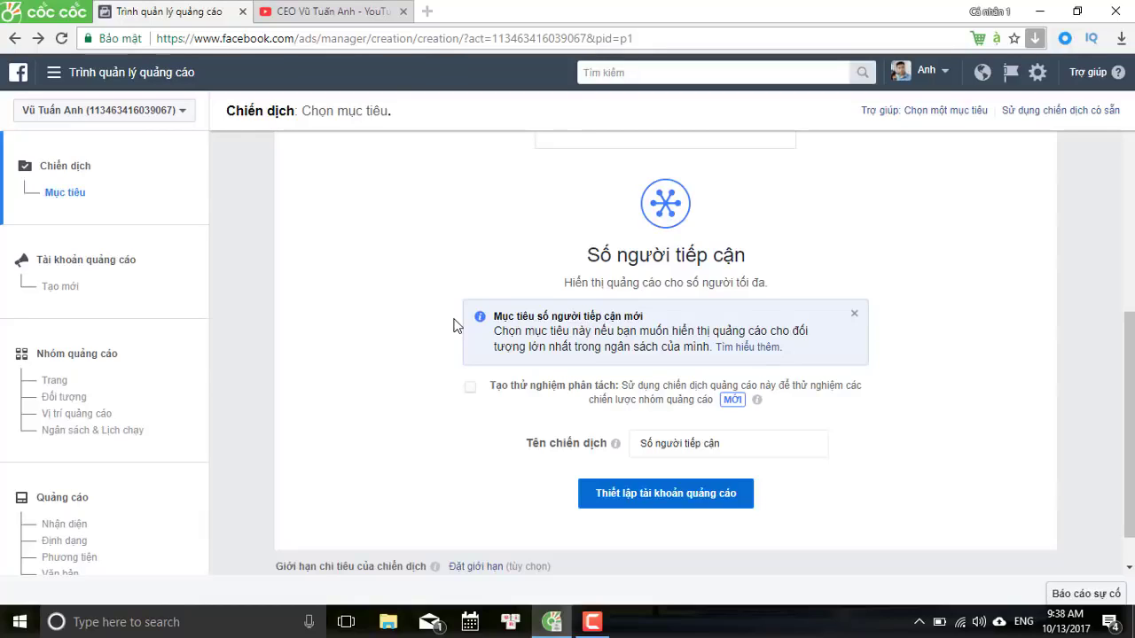
scroll(453, 325, up, 5)
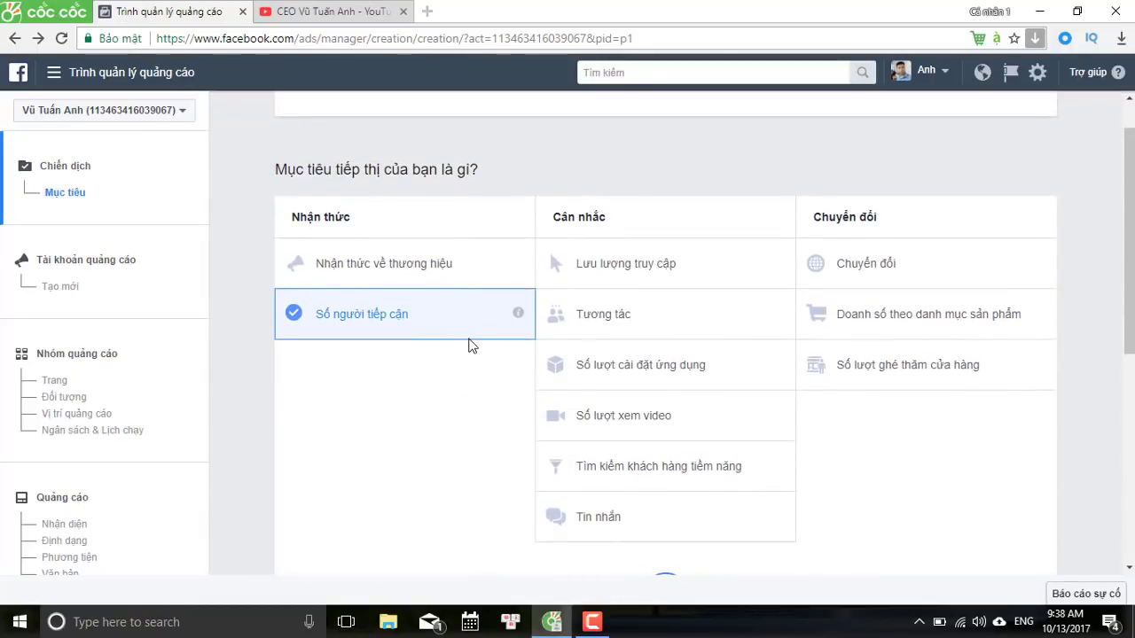
Select the consideration objectives Lưu lượng truy cập and Tương tác in turn to view their descriptions and options.
click(600, 256)
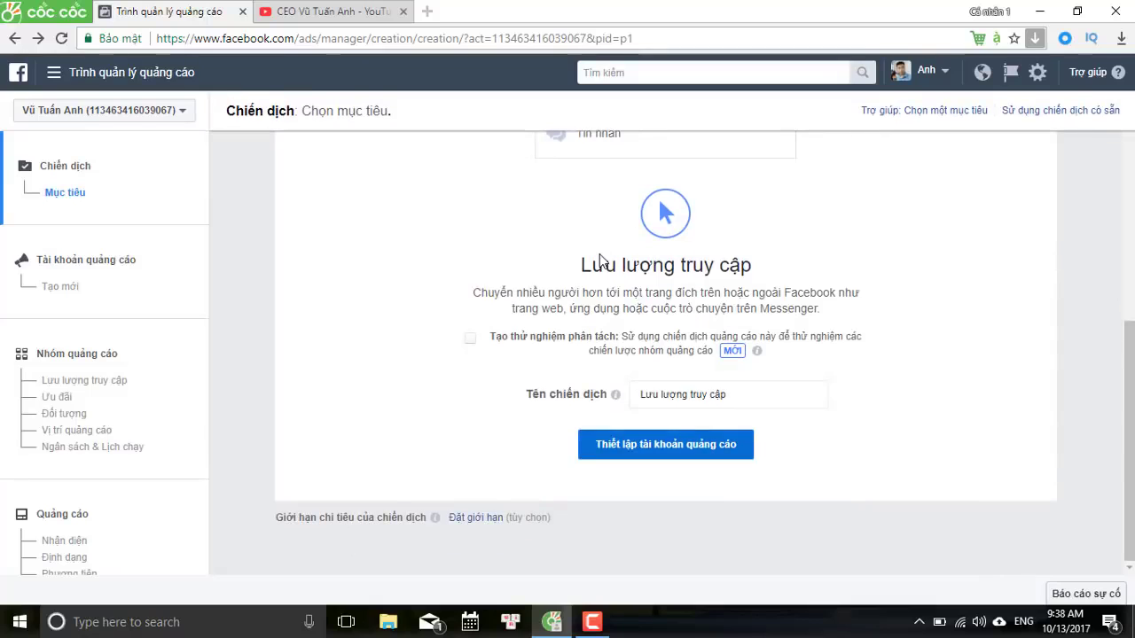
scroll(599, 257, up, 4)
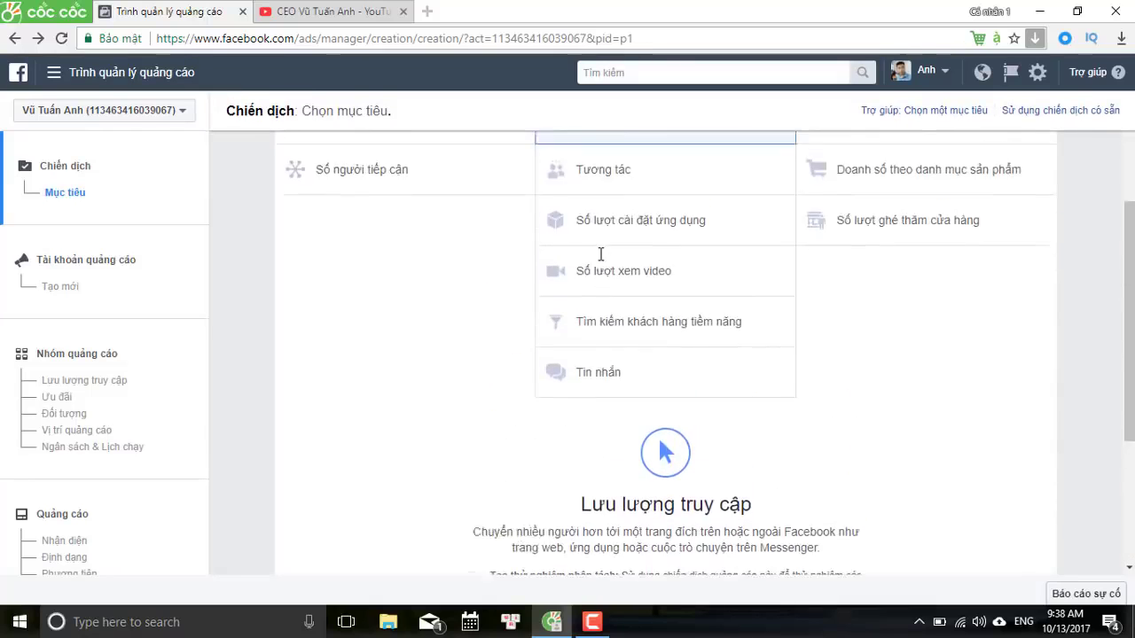
click(600, 293)
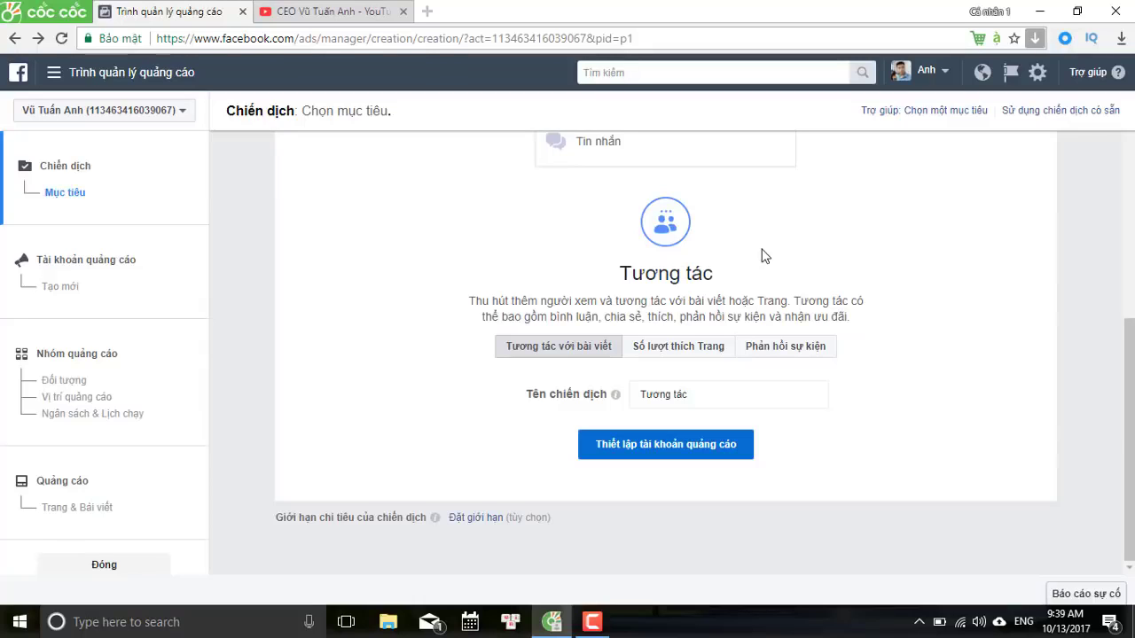
scroll(763, 255, up, 3)
View the descriptions of the objectives Số lượt cài đặt ứng dụng and Số lượt xem video by selecting each.
click(730, 217)
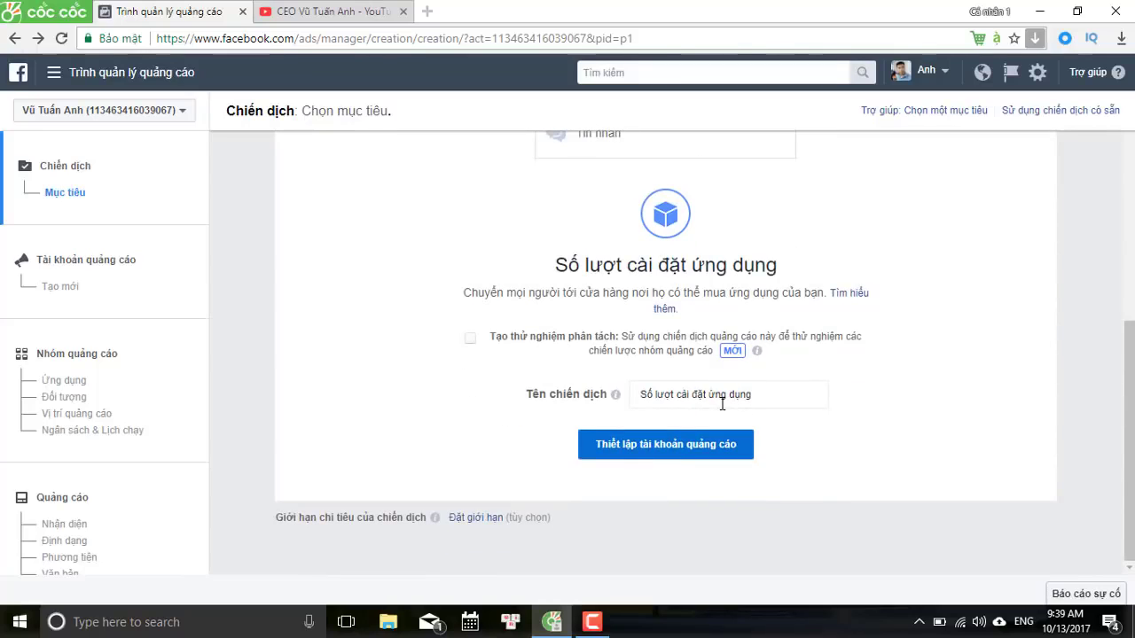
scroll(721, 403, up, 3)
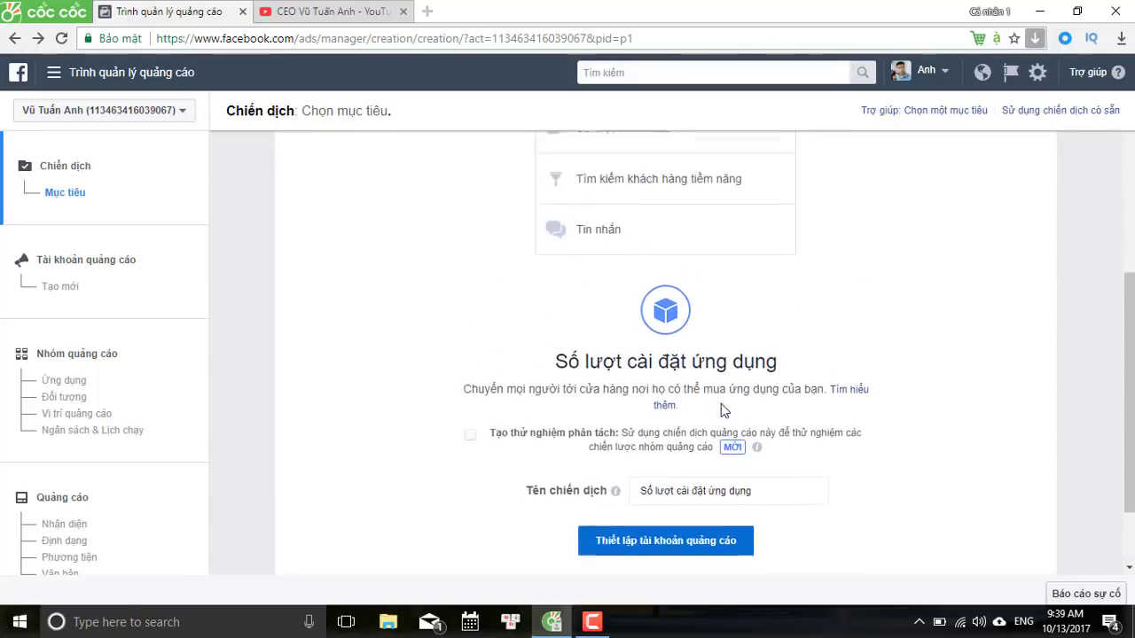
click(660, 226)
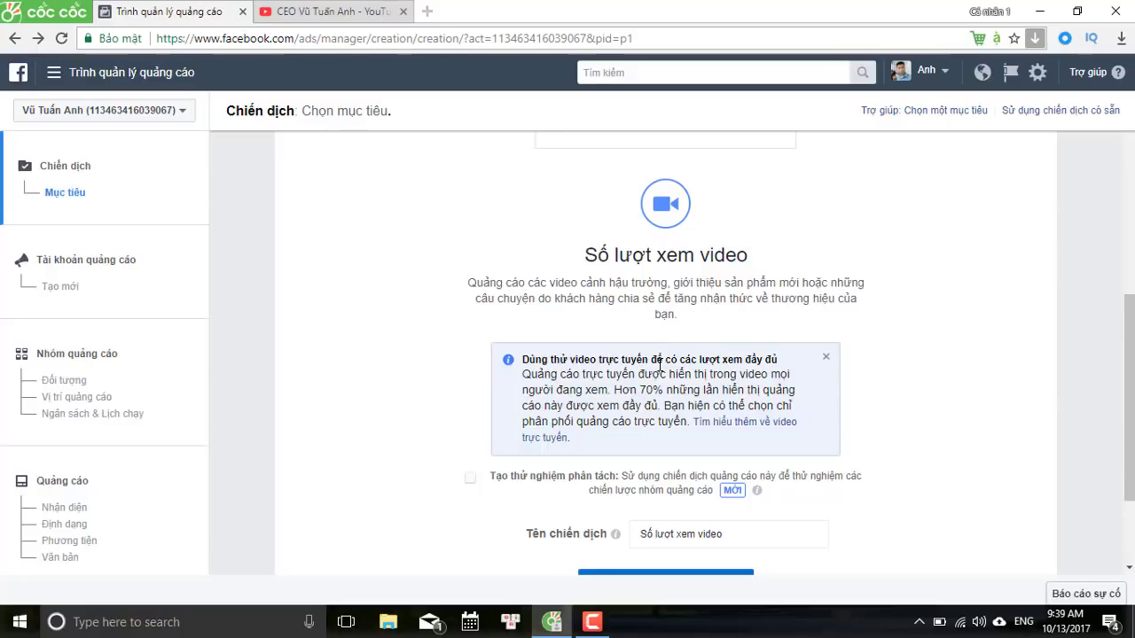
scroll(660, 365, down, 1)
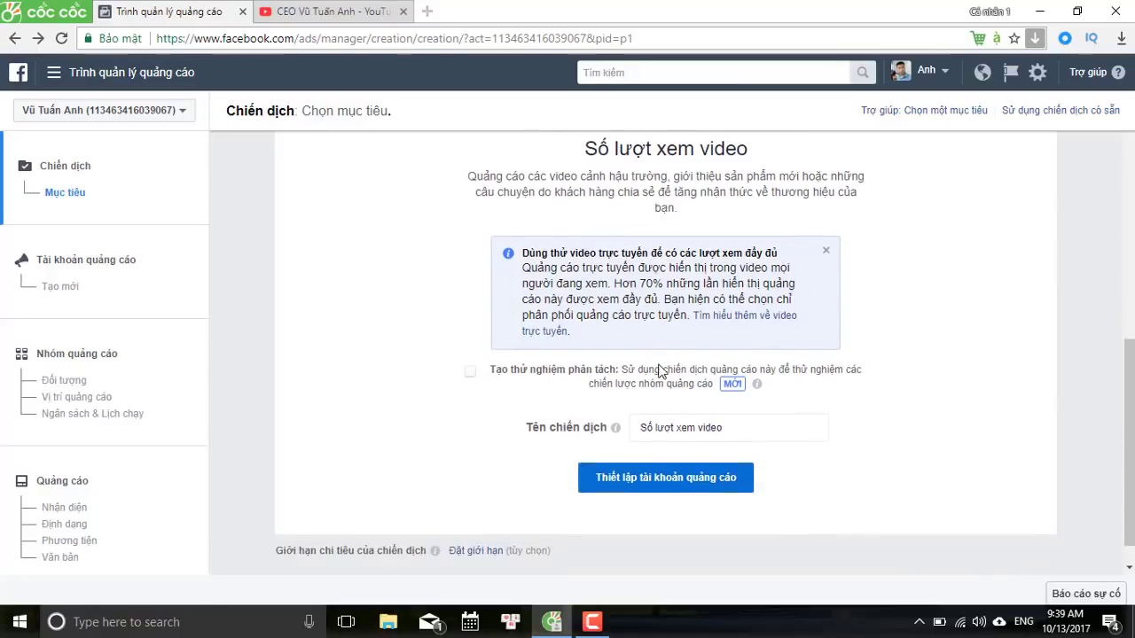
scroll(680, 204, up, 3)
Select the objectives Tìm kiếm khách hàng tiềm năng and Tin nhắn in turn to view their details.
click(680, 202)
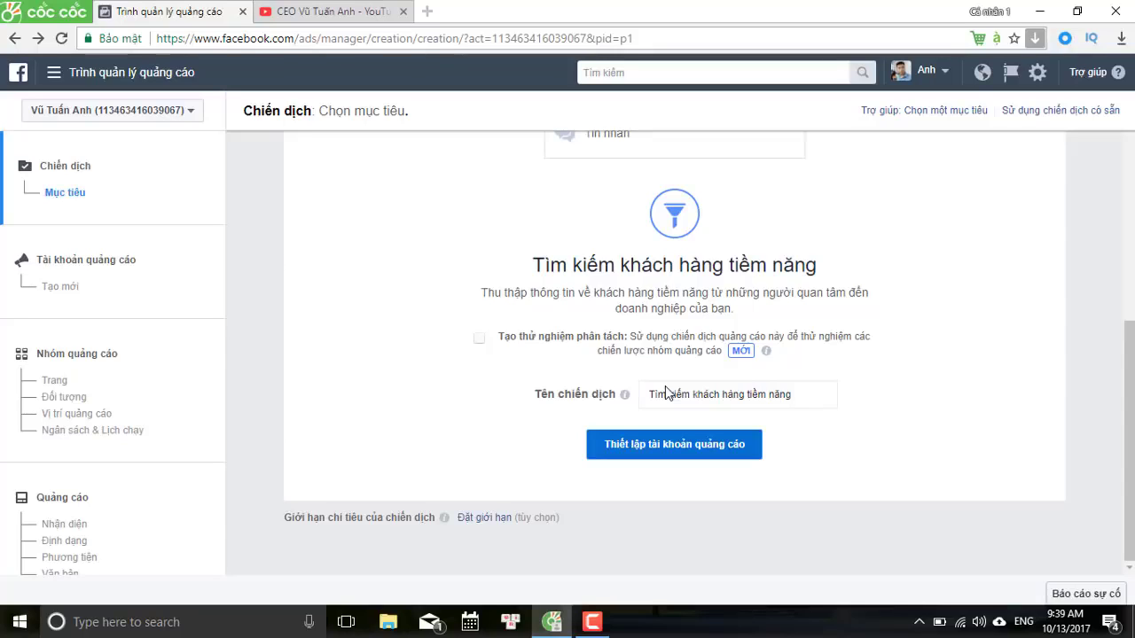
scroll(669, 390, up, 1)
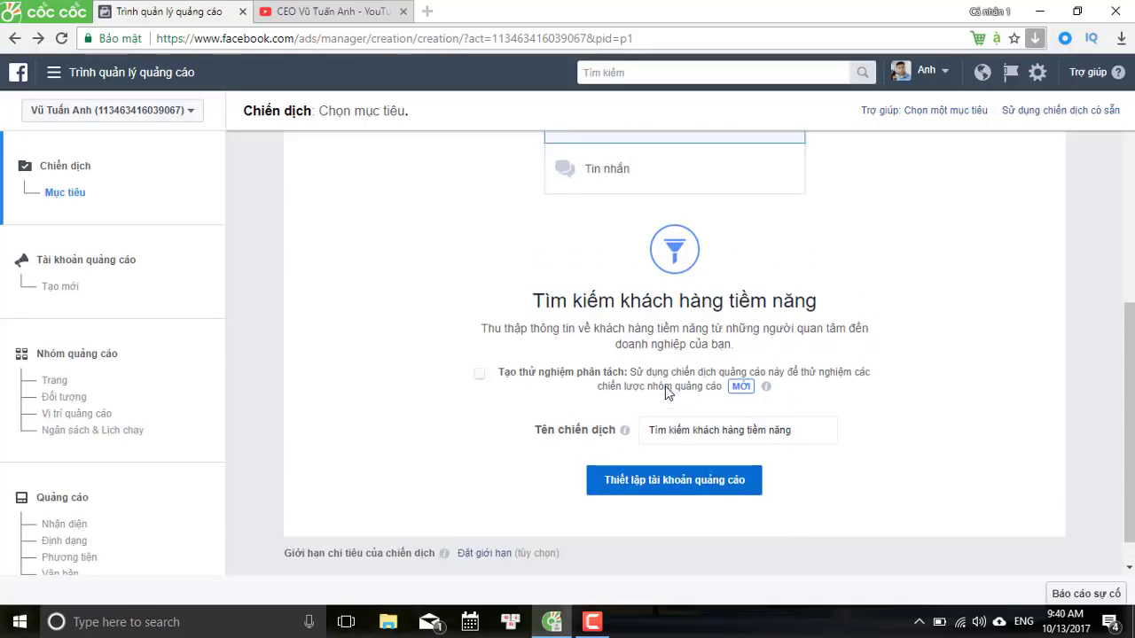
click(647, 205)
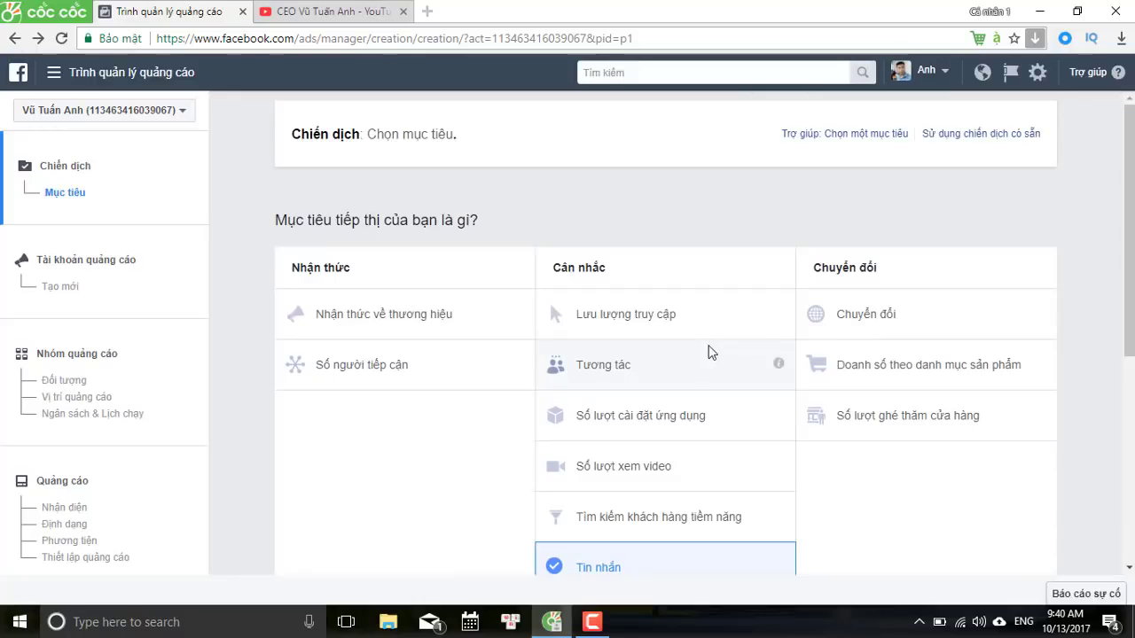
Review the three conversion objectives in turn: Chuyển đổi, Doanh số theo danh mục sản phẩm and Số lượt ghé thăm cửa hàng.
click(834, 315)
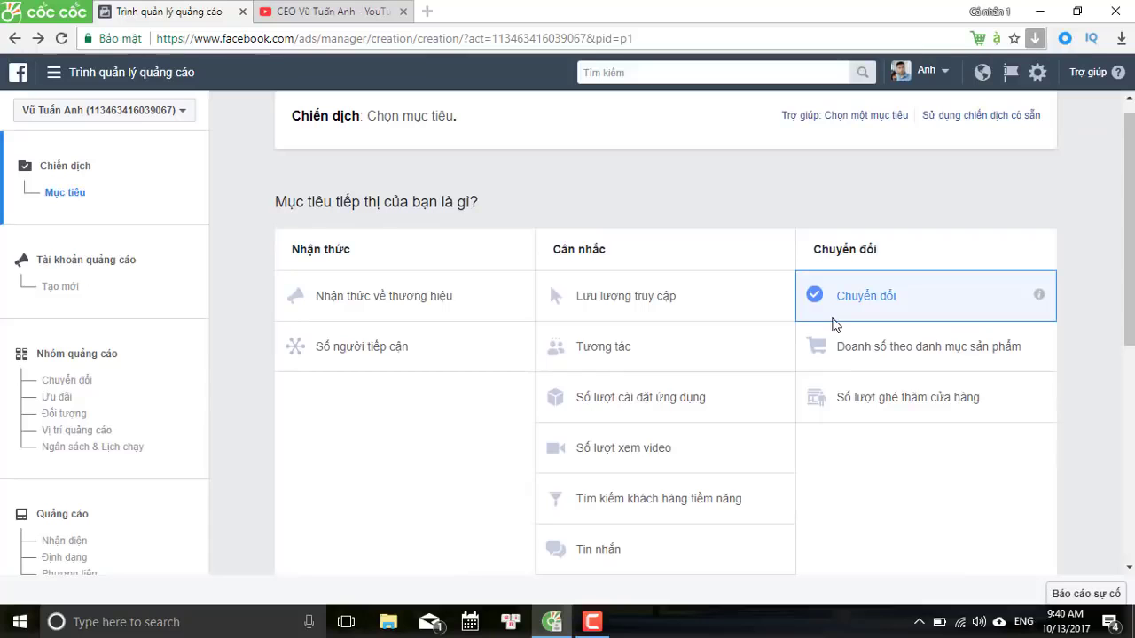
click(856, 349)
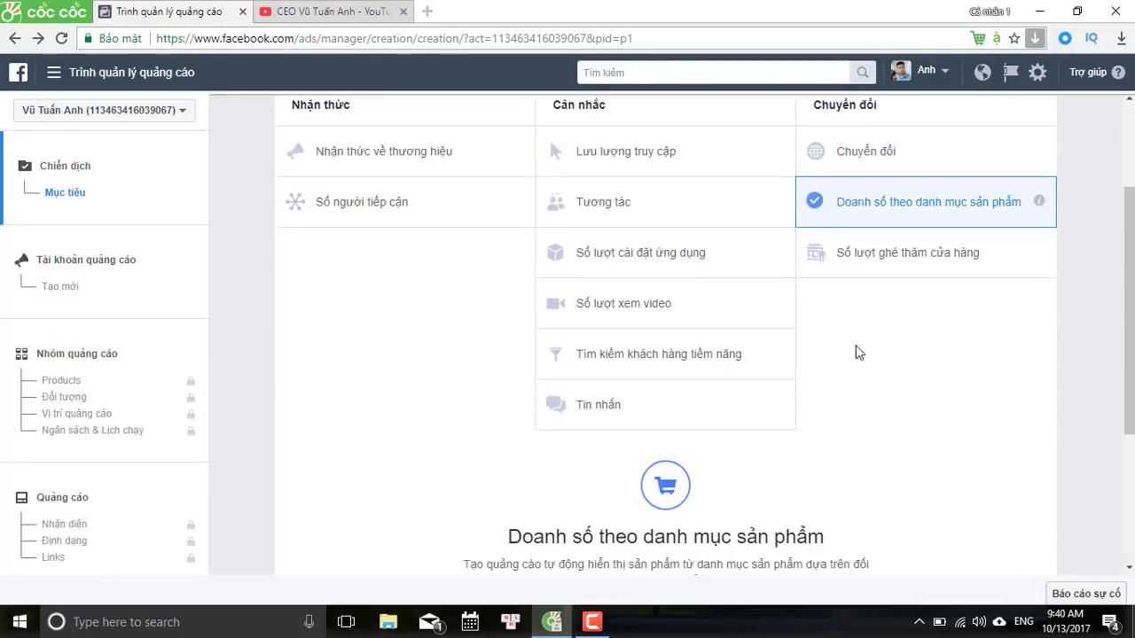
scroll(867, 378, up, 2)
scroll(867, 378, up, 1)
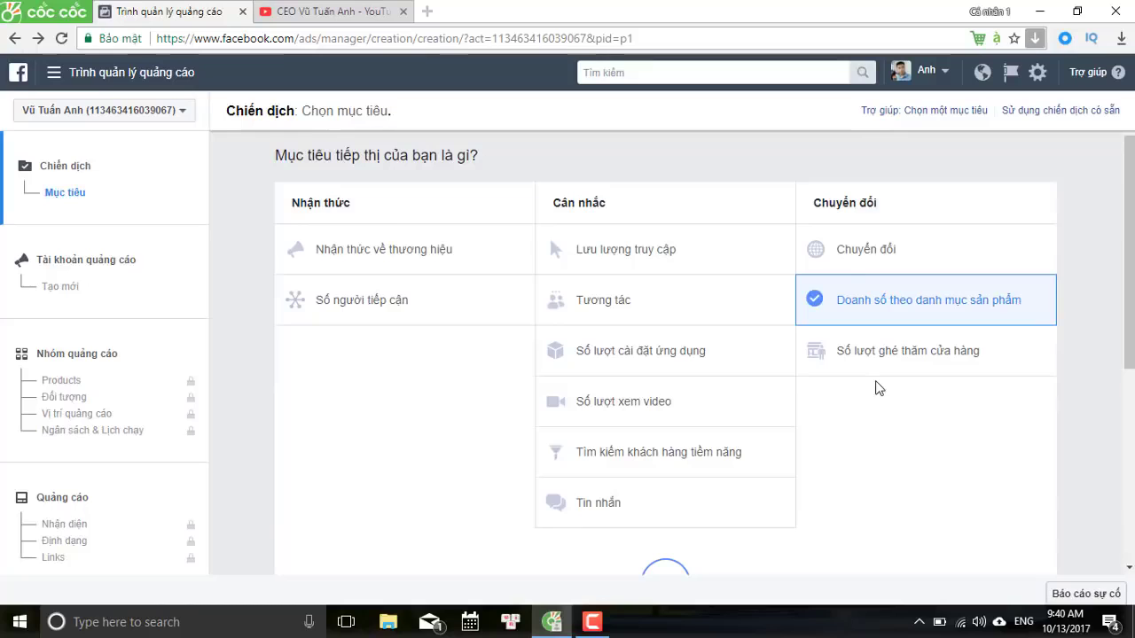
click(892, 374)
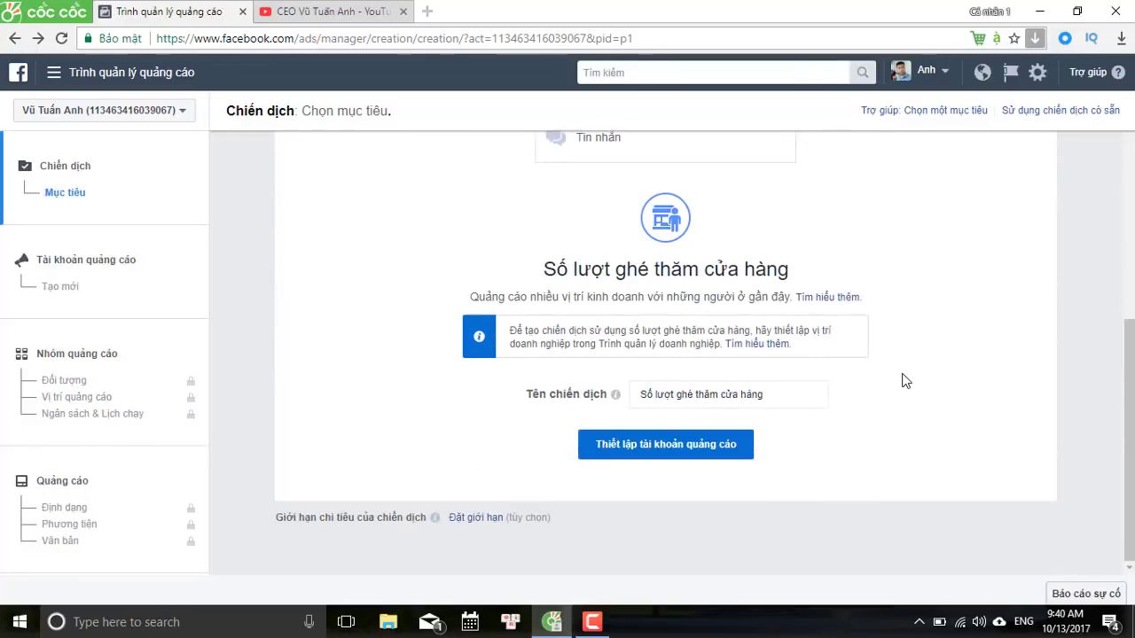
scroll(904, 380, up, 5)
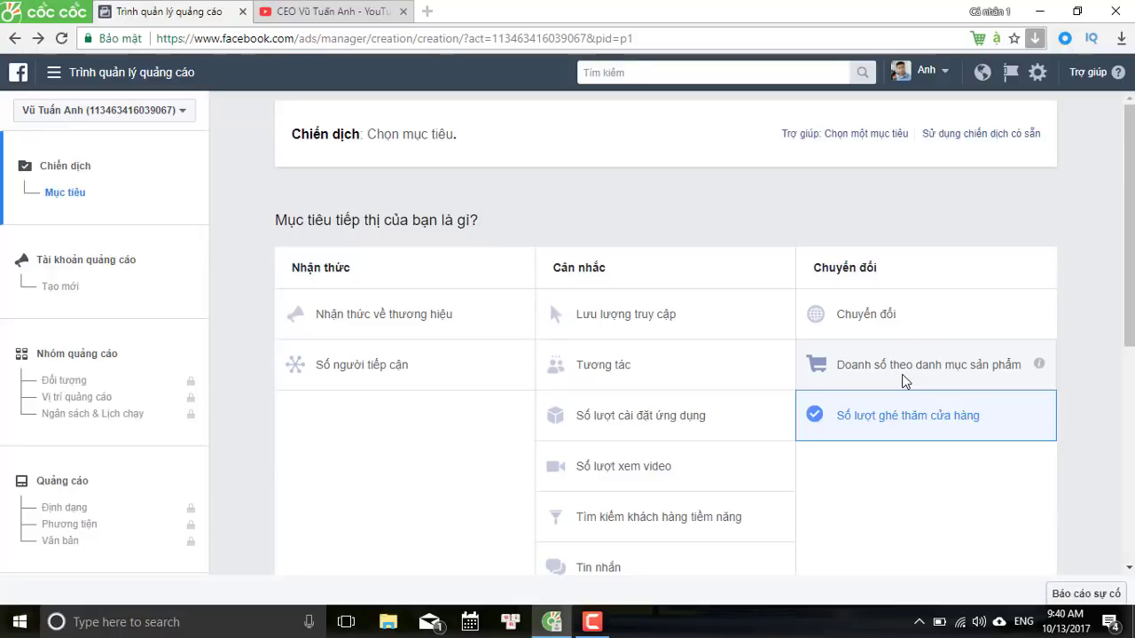
Open facebook.com in a new browser tab.
click(428, 8)
text(facebook.com)
key(Return)
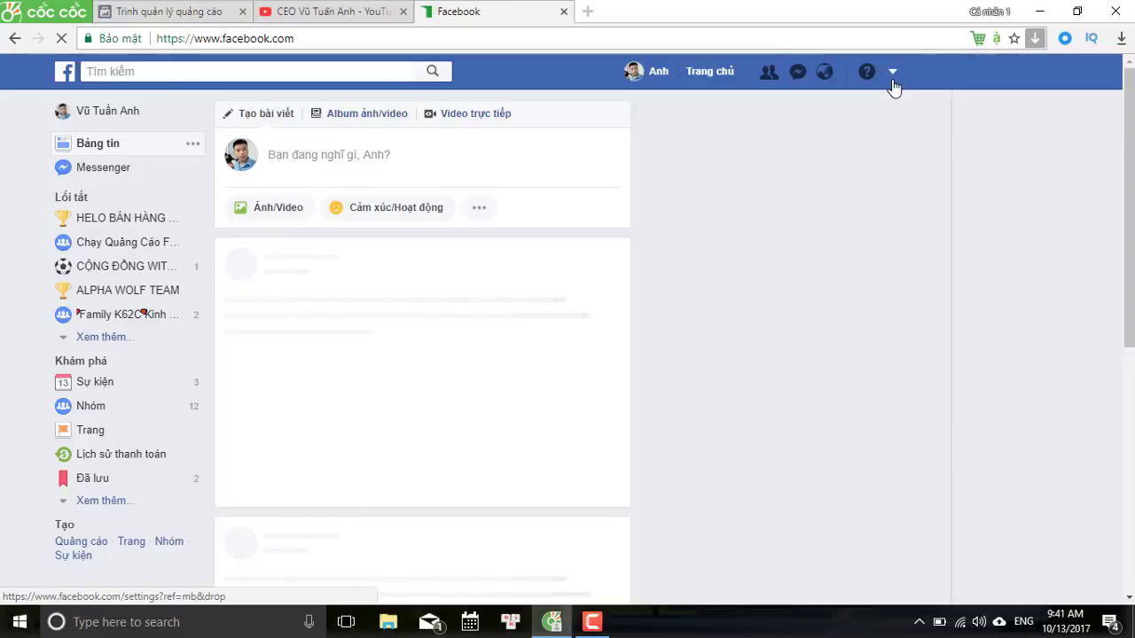
Open the managed Egon shop Page.
click(391, 71)
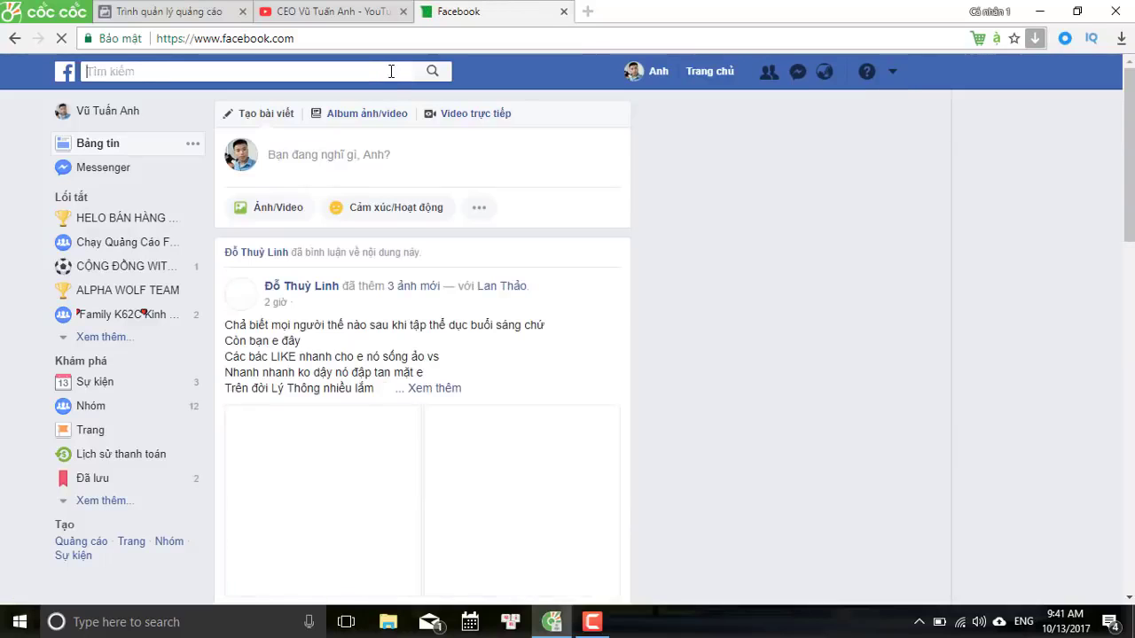
text(ego)
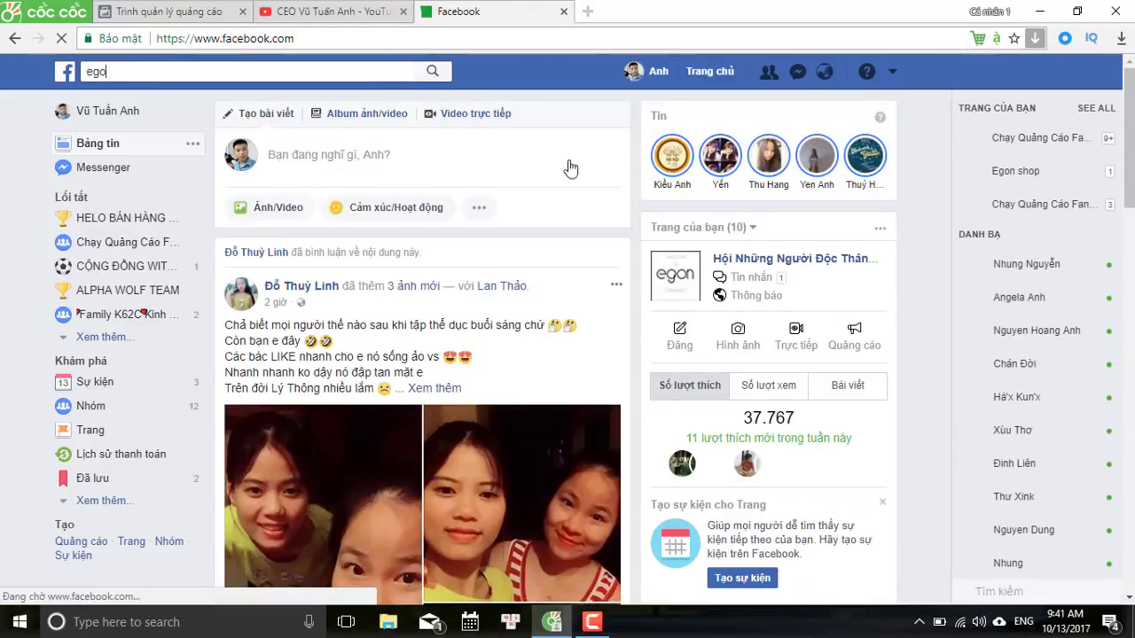
click(893, 73)
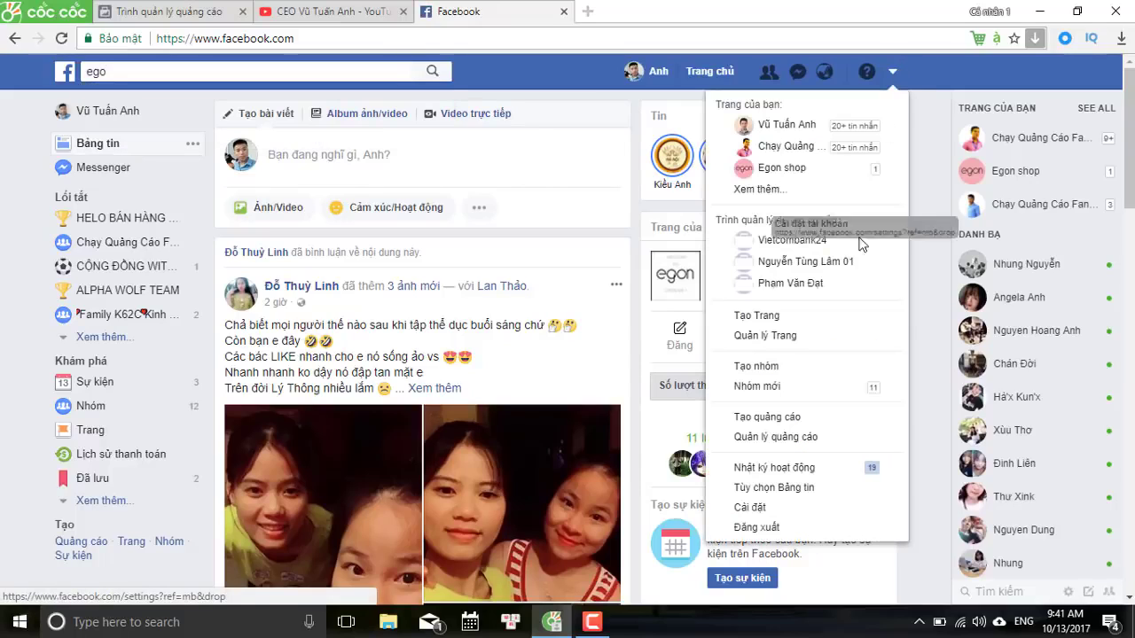
click(864, 173)
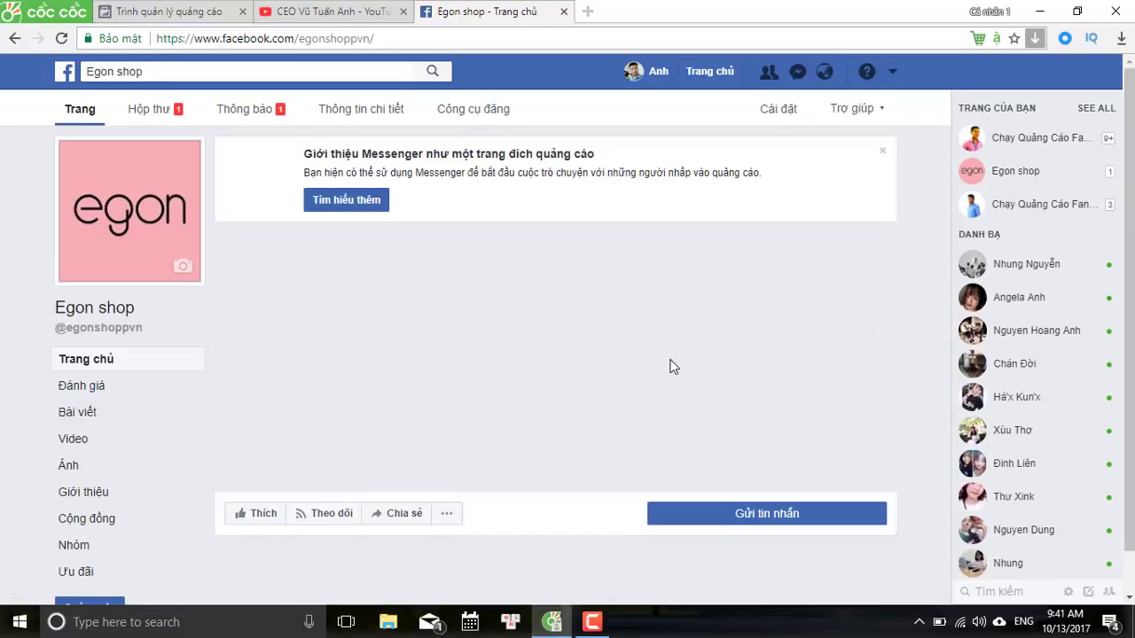
Examine Egon shop's pinned 49k shirt promotion post, including its full text, photos, reactions and comments.
scroll(539, 398, down, 8)
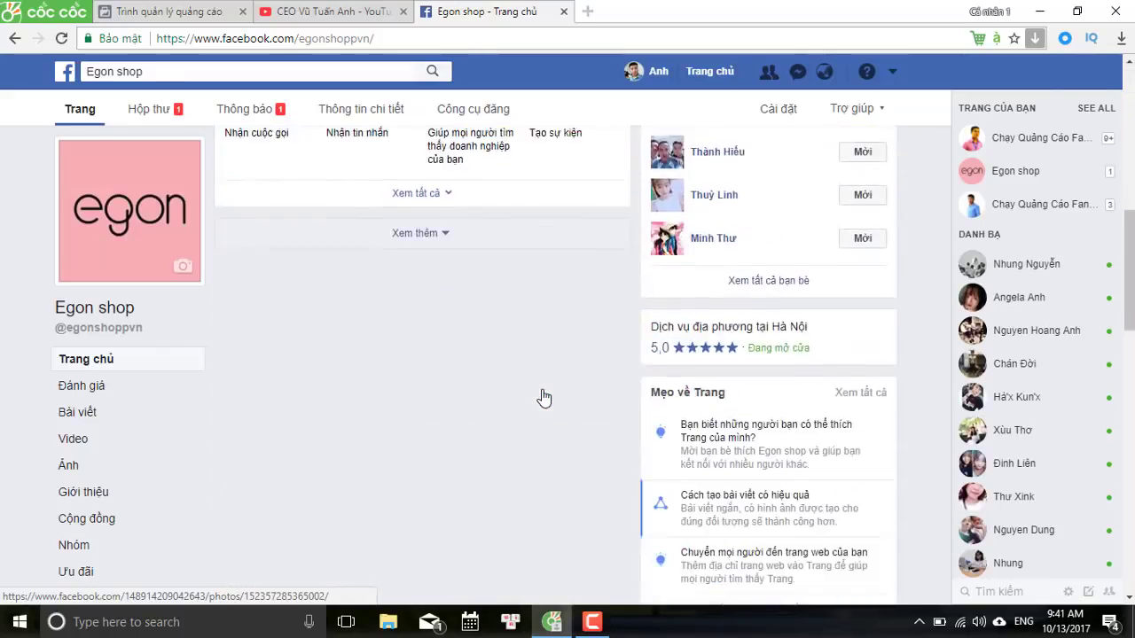
scroll(543, 396, down, 10)
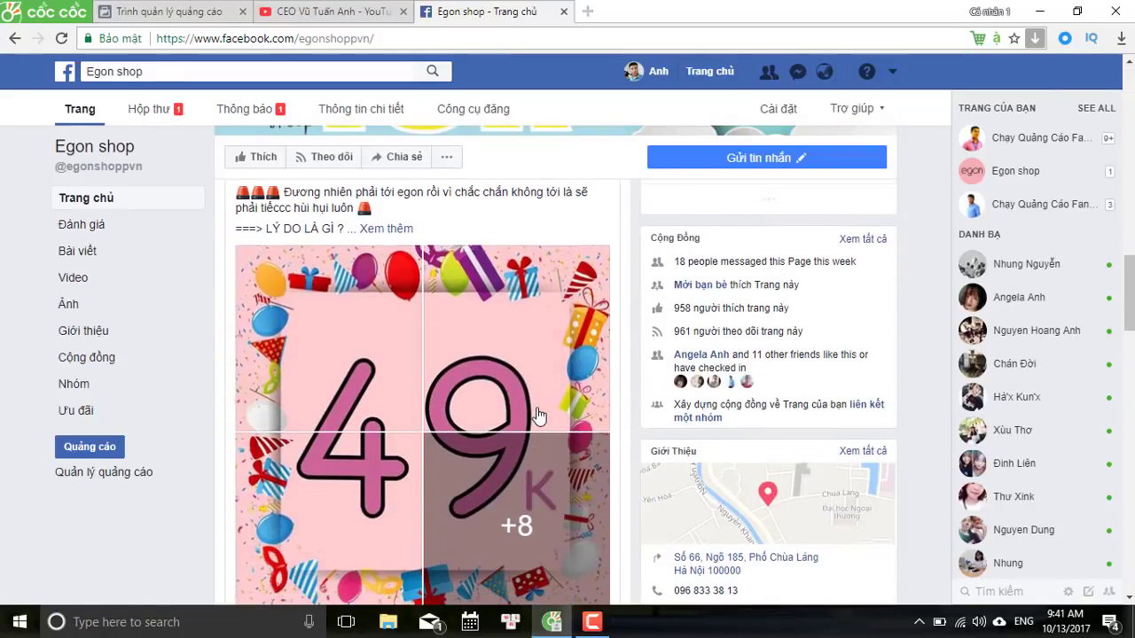
scroll(538, 417, up, 1)
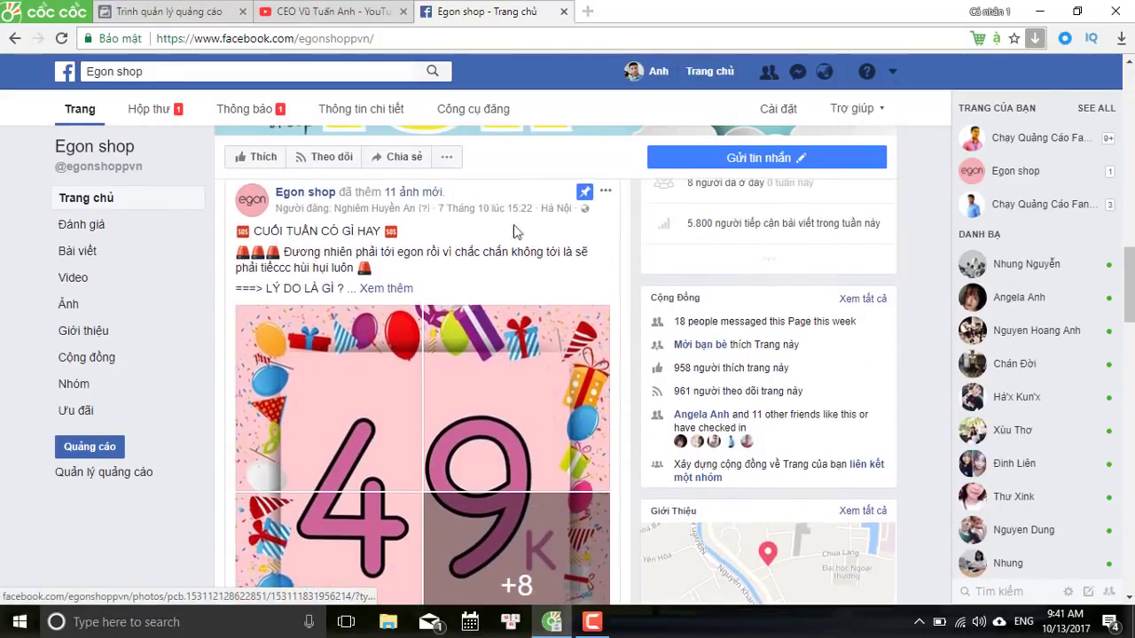
click(399, 294)
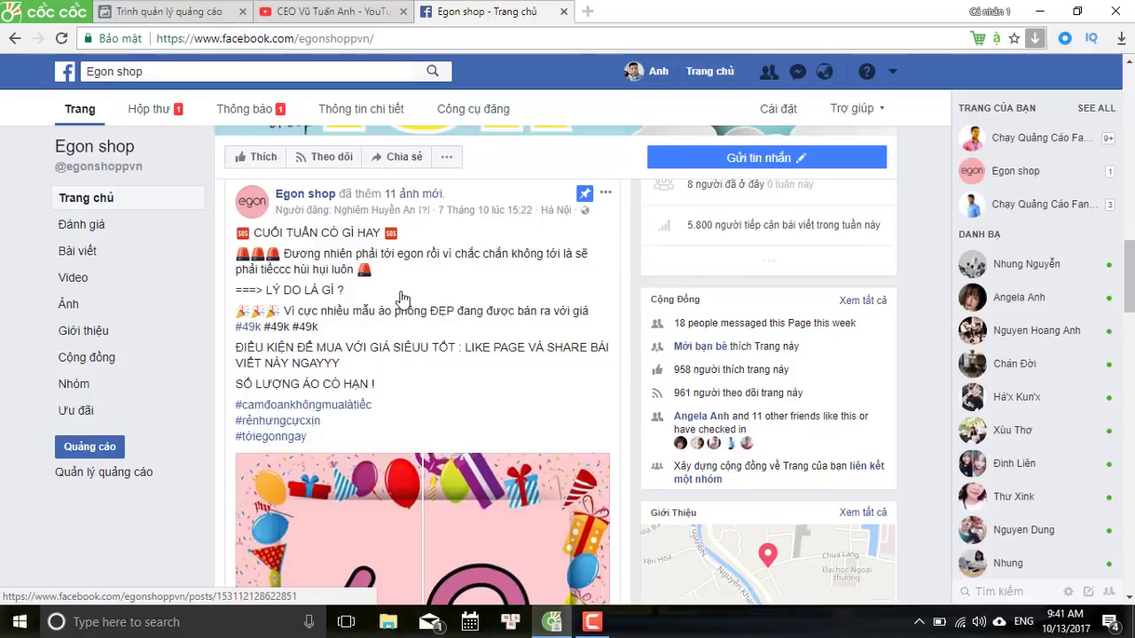
scroll(401, 297, down, 4)
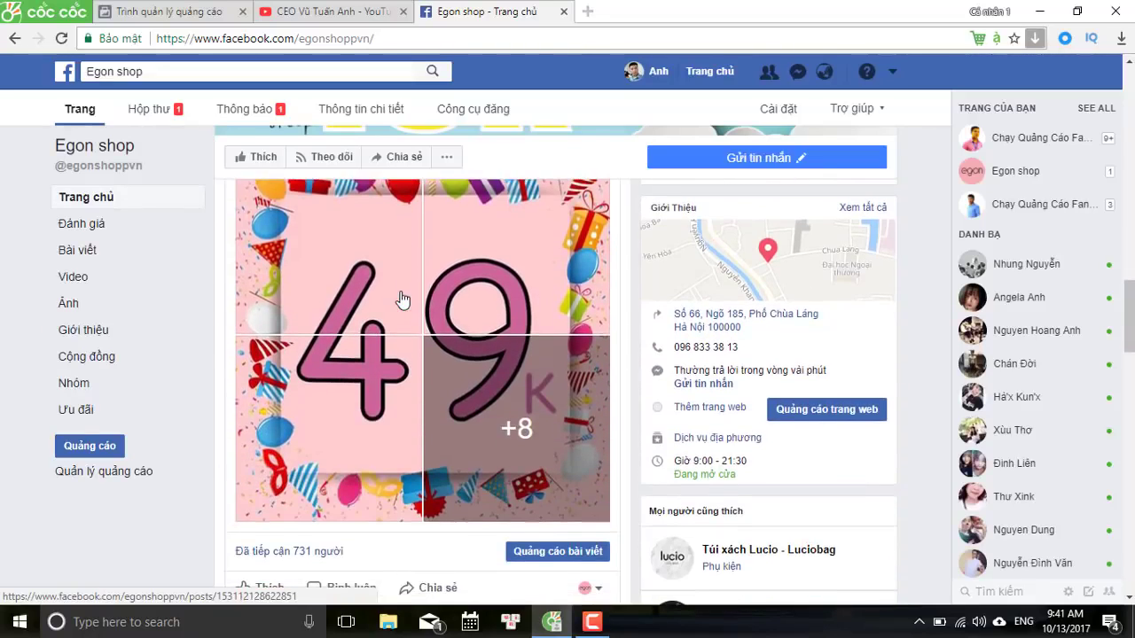
scroll(399, 298, down, 3)
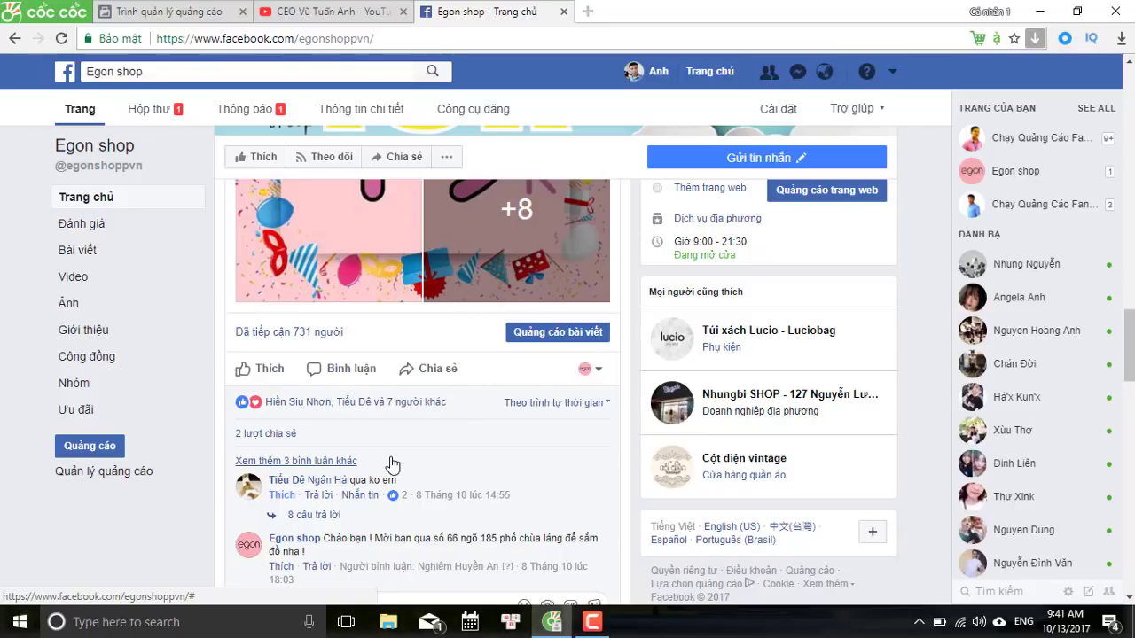
scroll(393, 465, down, 2)
scroll(393, 464, up, 6)
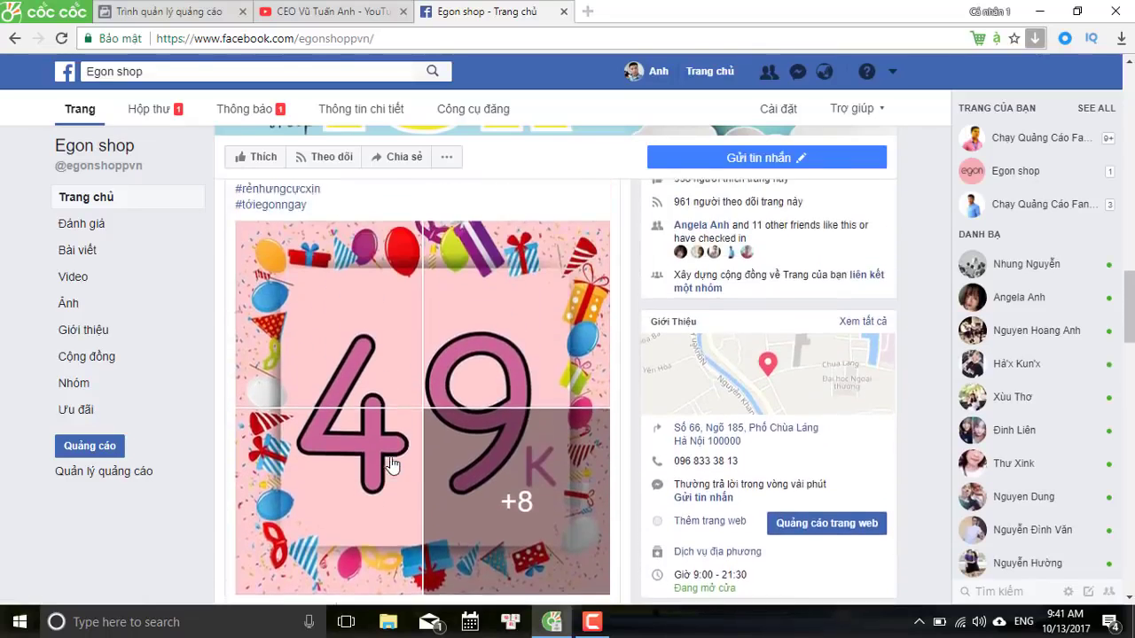
Switch back to the Ads Manager tab and choose Tương tác as the campaign objective.
scroll(391, 464, up, 5)
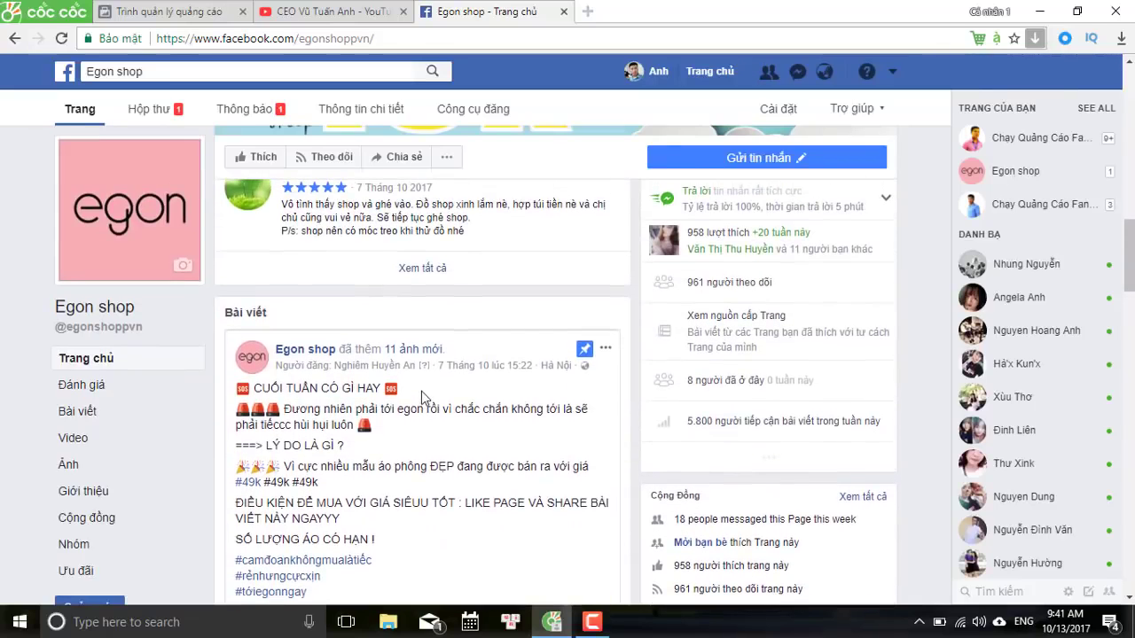
scroll(473, 359, up, 1)
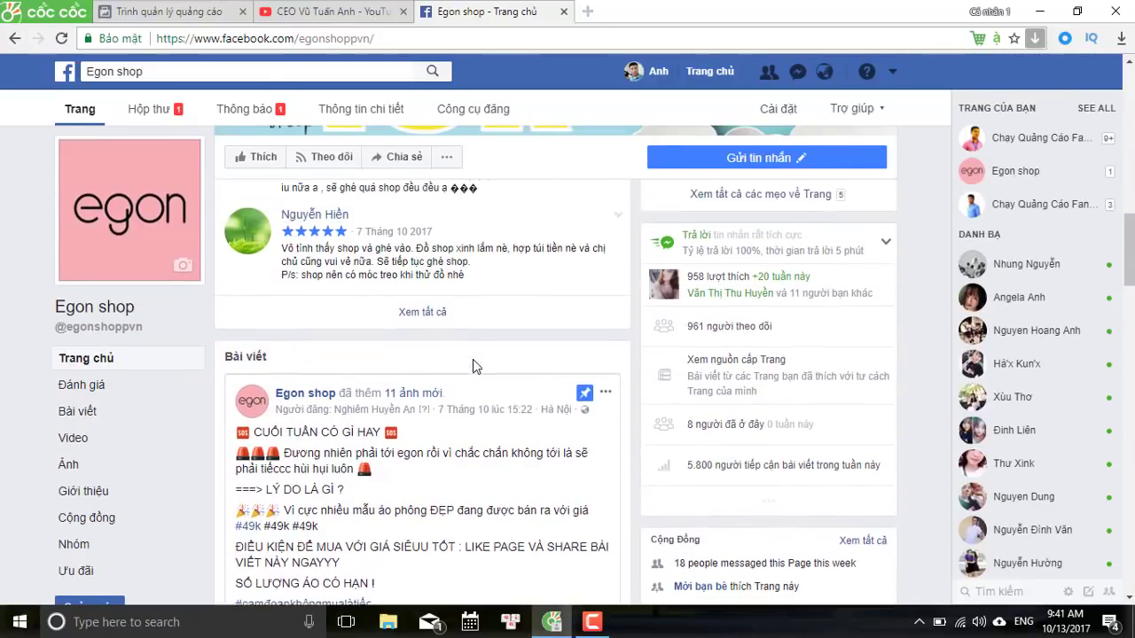
click(160, 11)
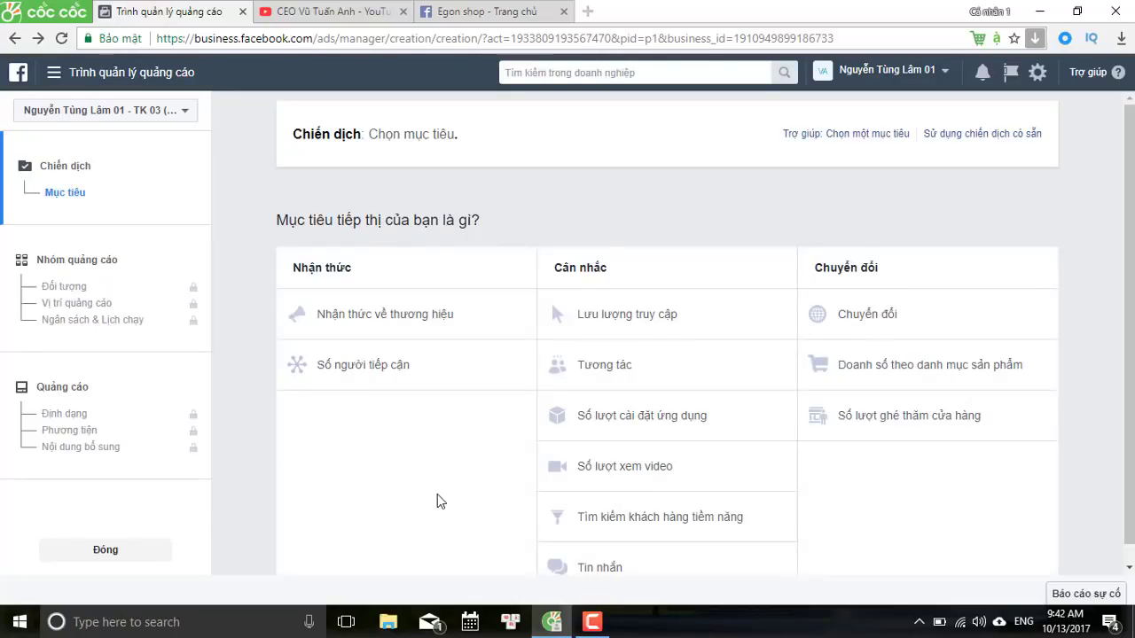
click(659, 371)
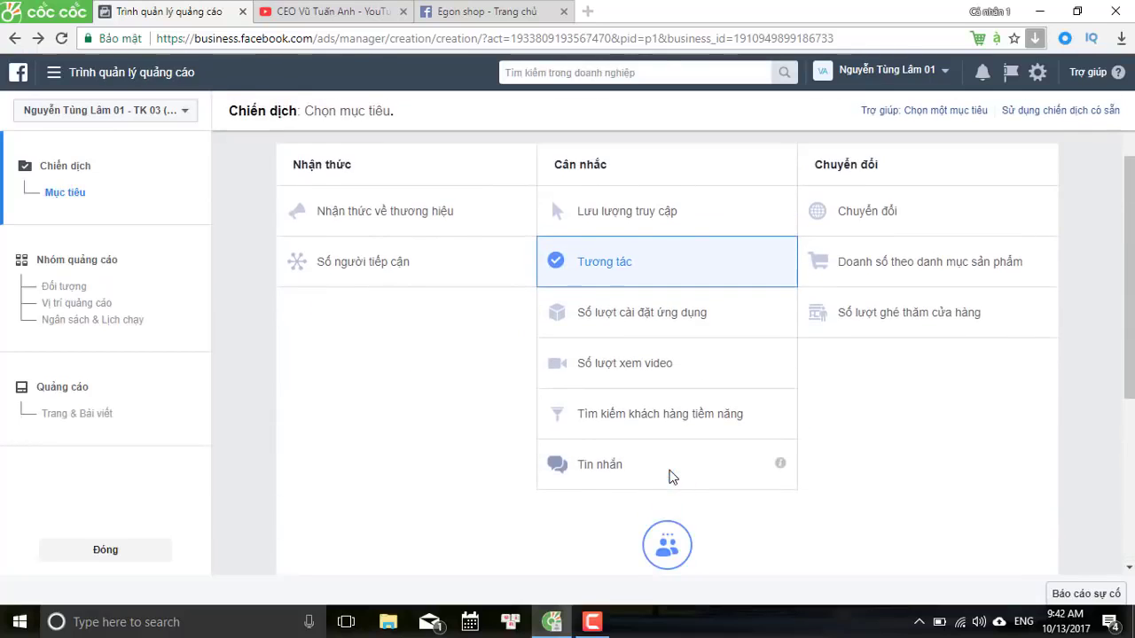
Name the Tương tác campaign "Quảng Cáo Egon shop" and continue to the ad set settings.
drag(704, 426, 398, 497)
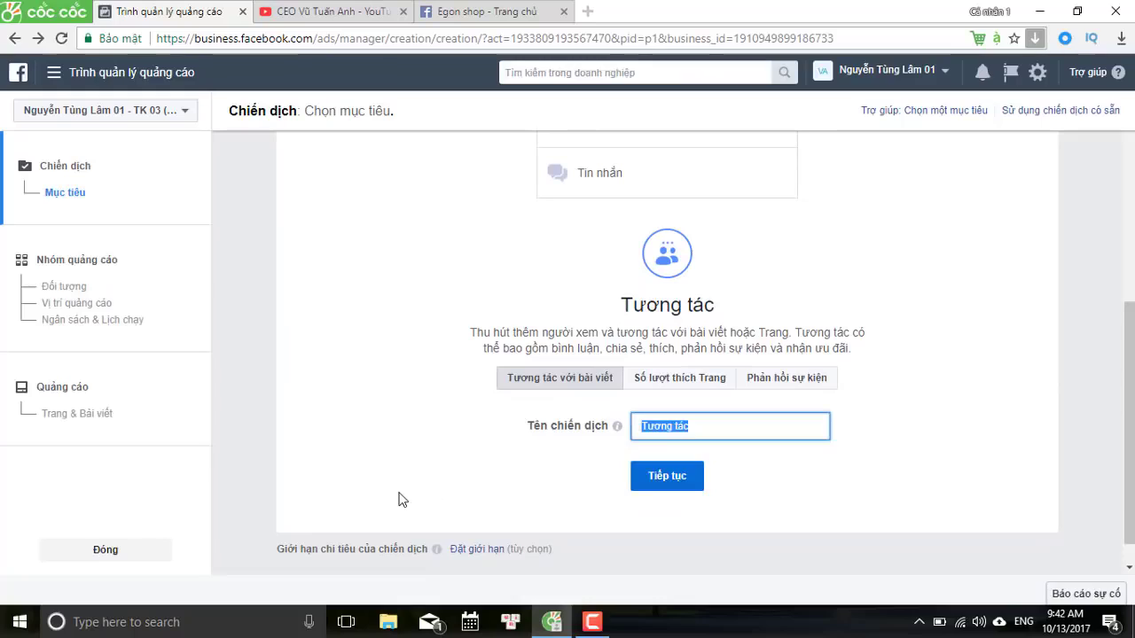
key(BackSpace)
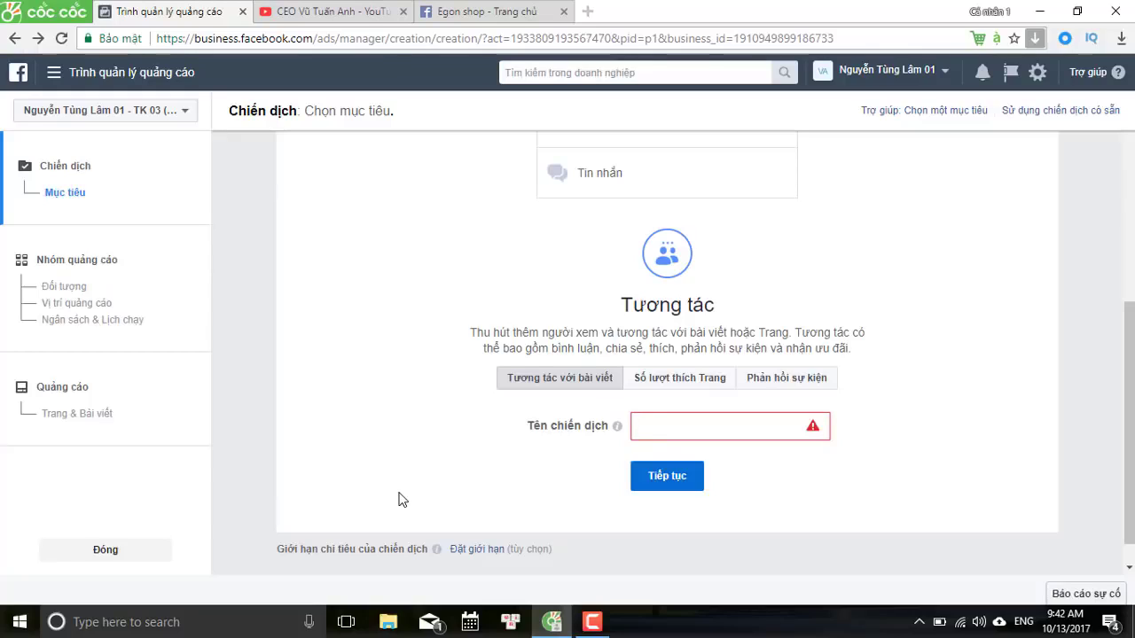
text(Quảng Caáo Egon hsop)
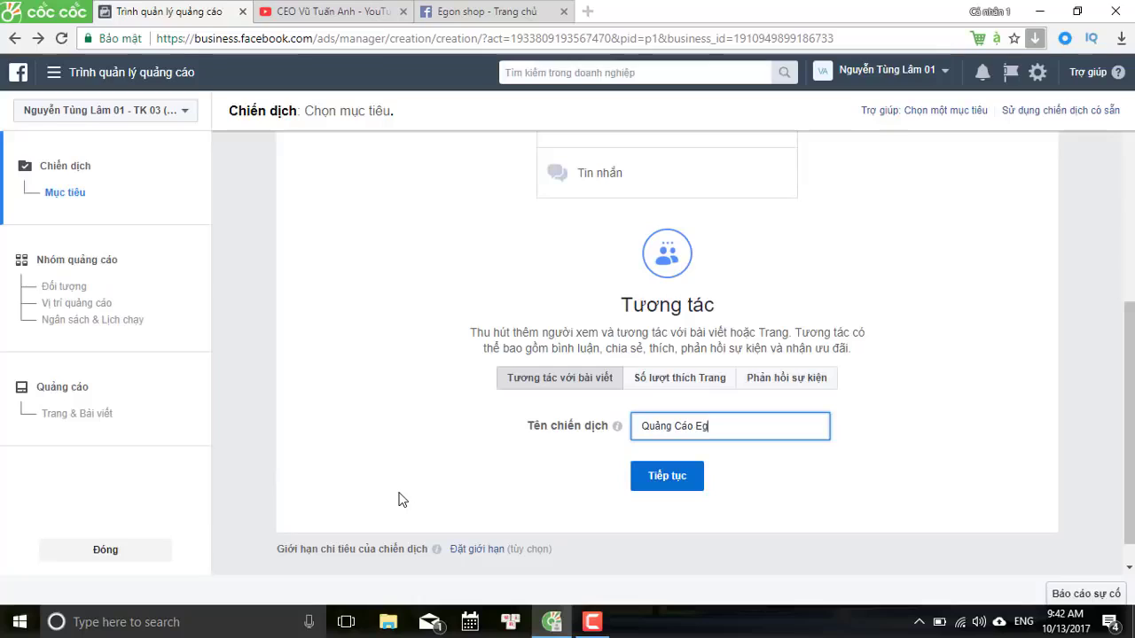
key(BackSpace)
key(BackSpace)
key(BackSpace)
key(BackSpace)
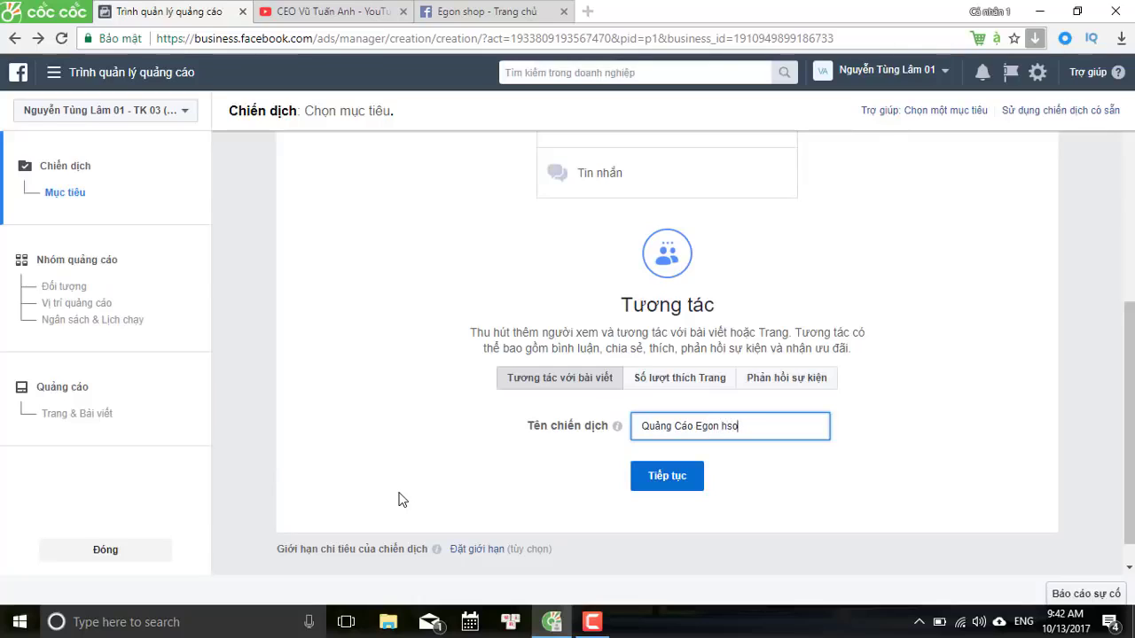
text(shop)
click(657, 483)
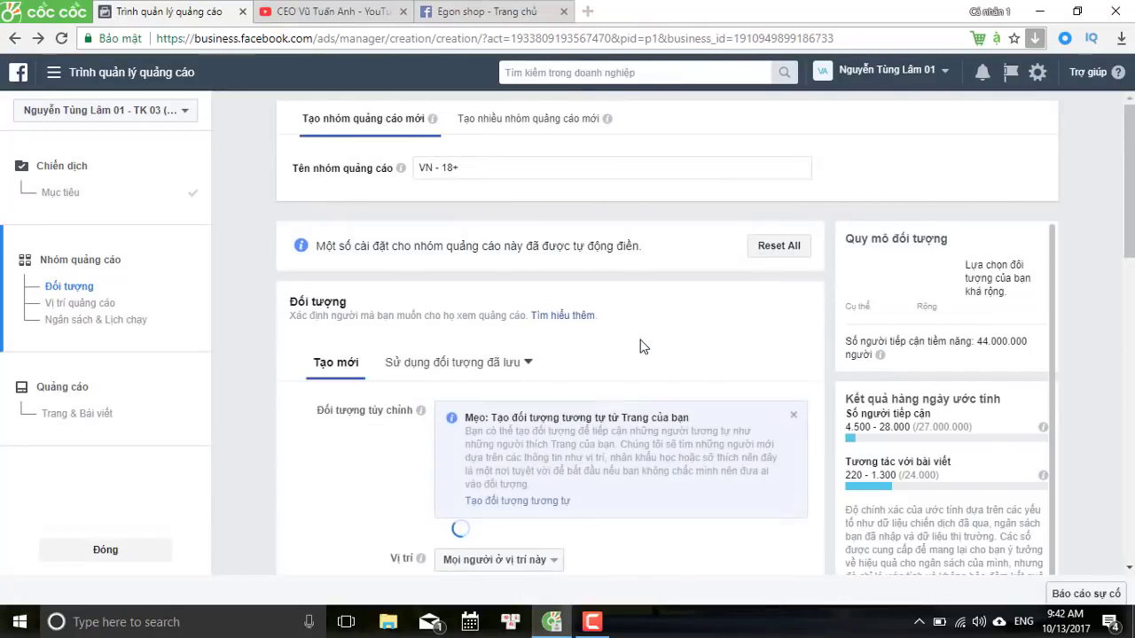
Rename the ad set as VN 18-24.
scroll(640, 339, down, 1)
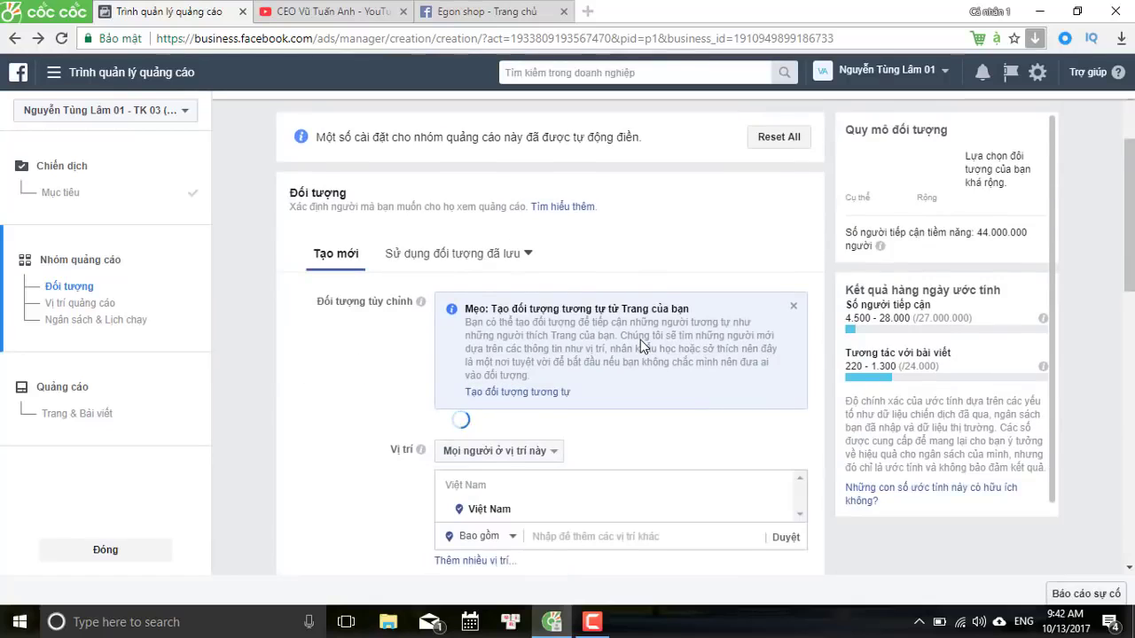
scroll(640, 339, up, 1)
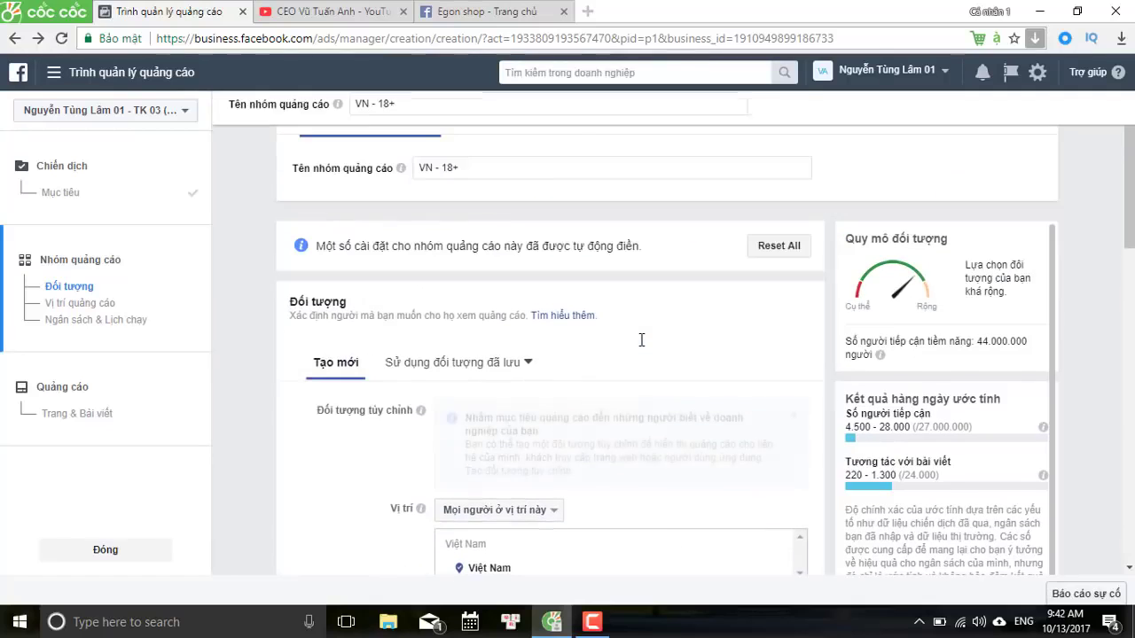
triple_click(528, 167)
key(BackSpace)
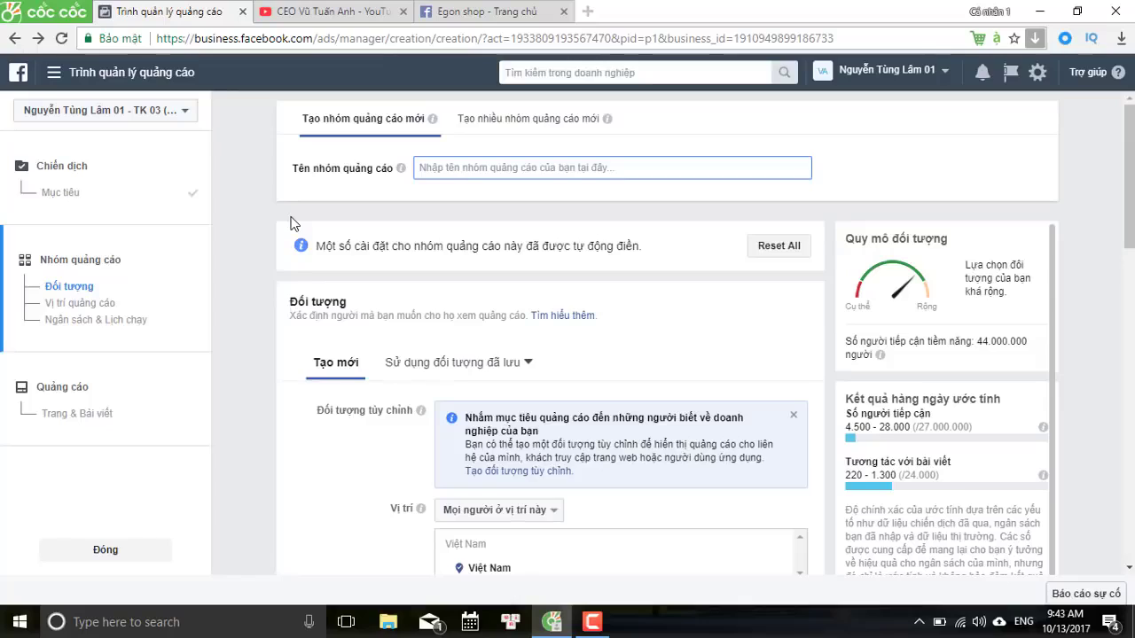
text(VN 1)
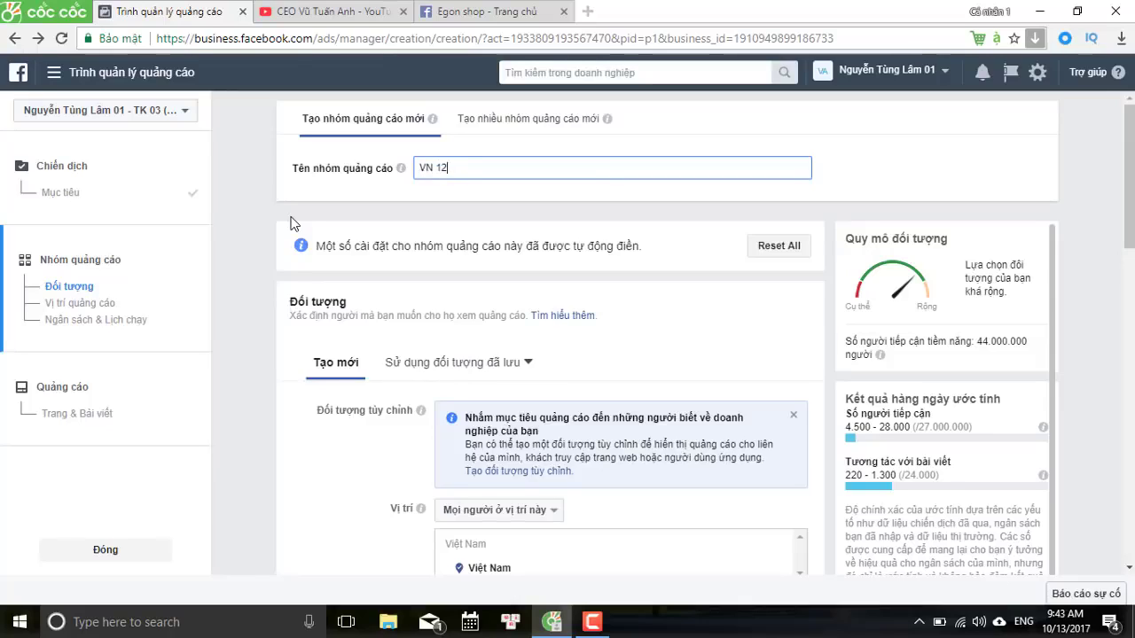
text(8-24)
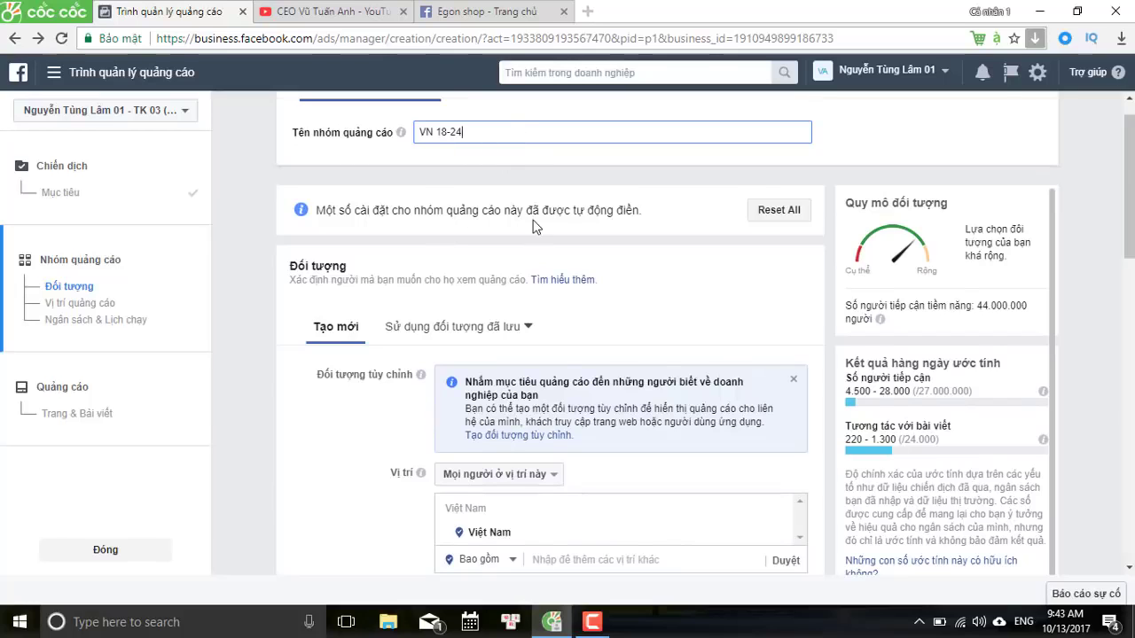
Set the city of Hà Nội as the ad set's target location.
scroll(537, 227, down, 2)
scroll(421, 304, up, 2)
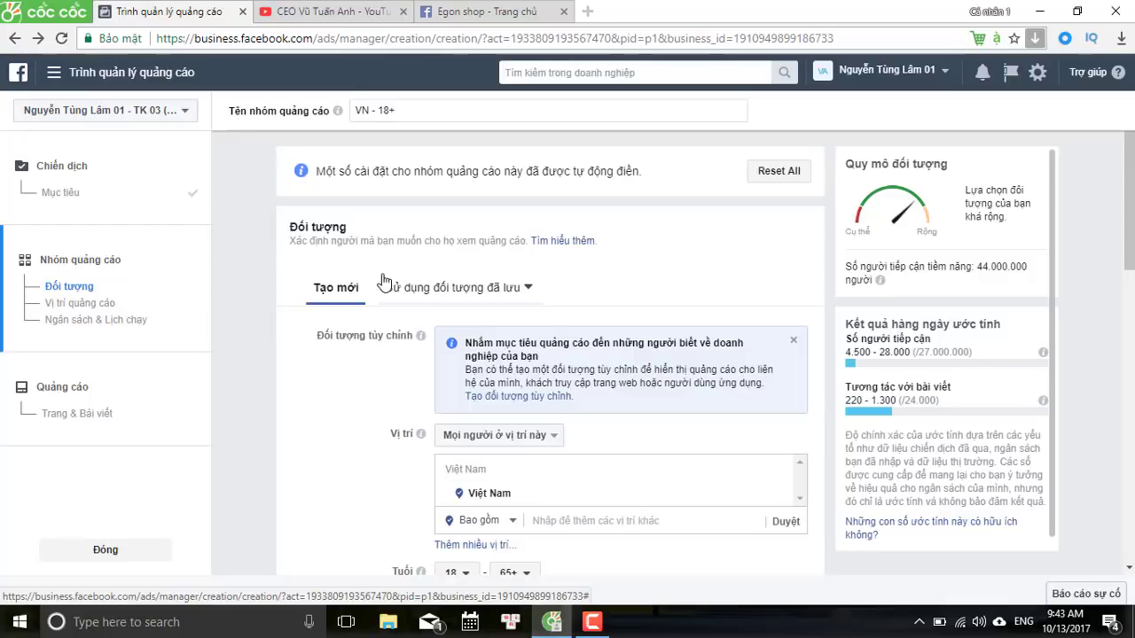
scroll(448, 301, down, 2)
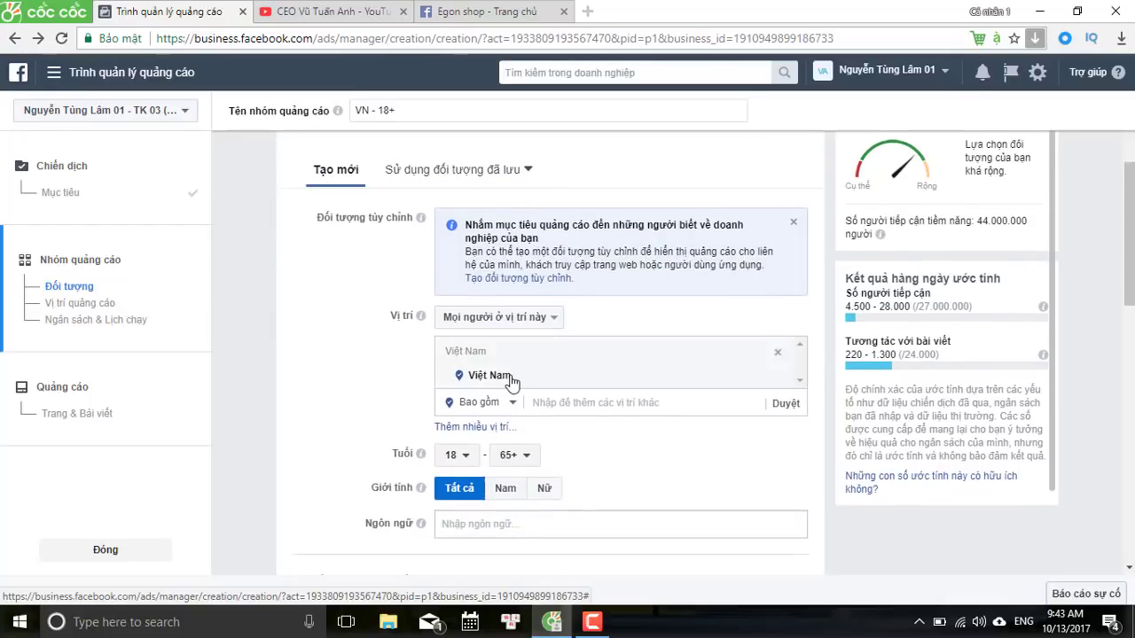
click(581, 406)
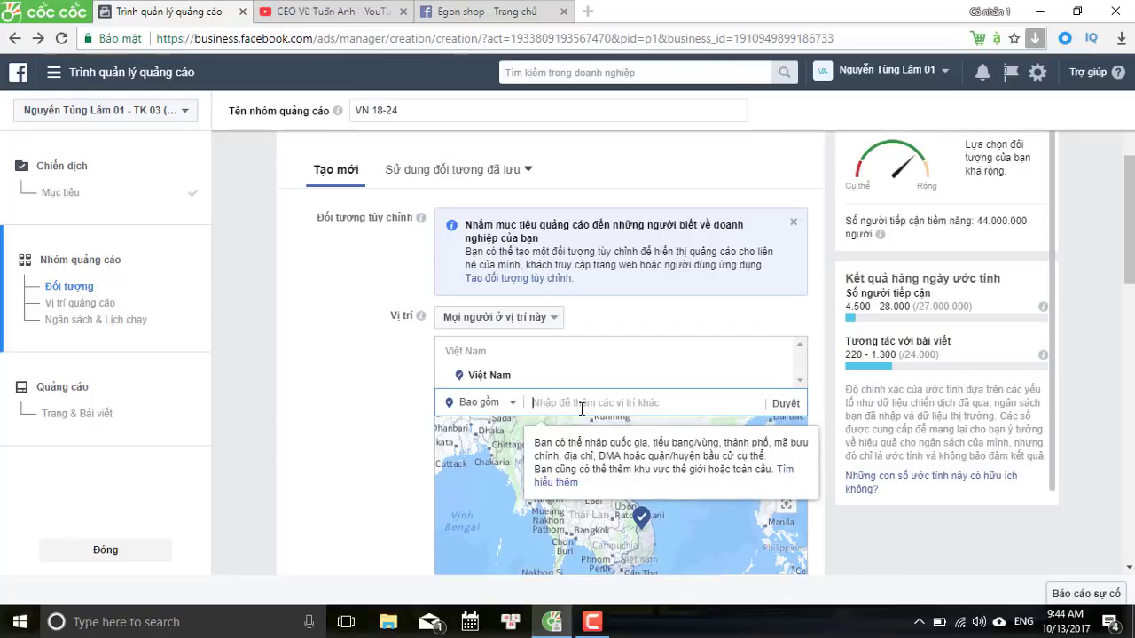
text(Hà Nội)
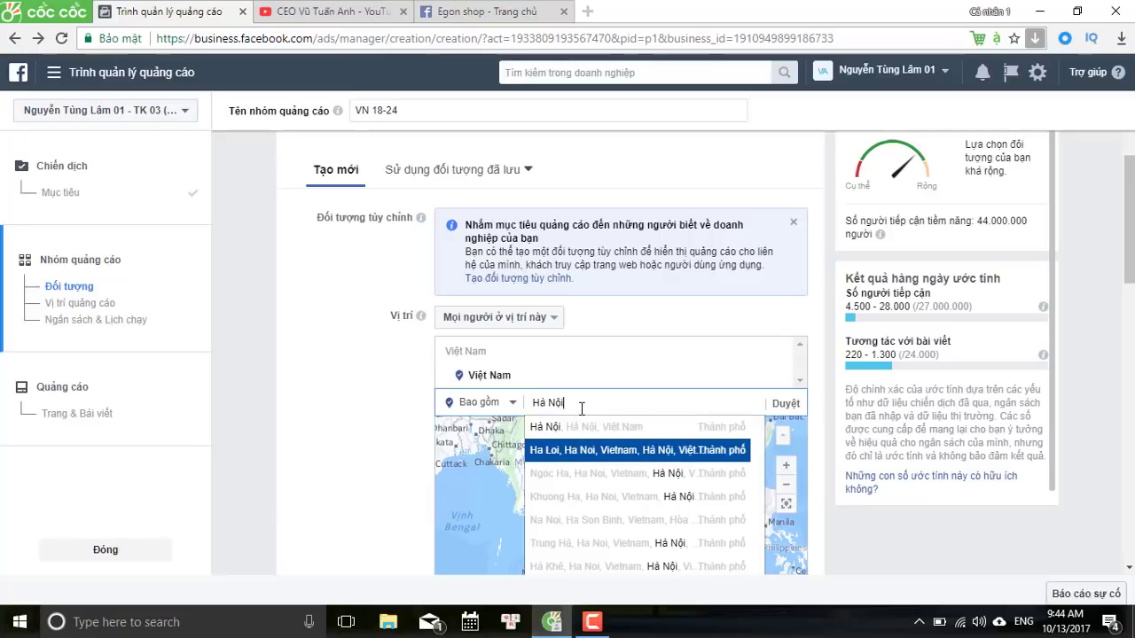
key(Return)
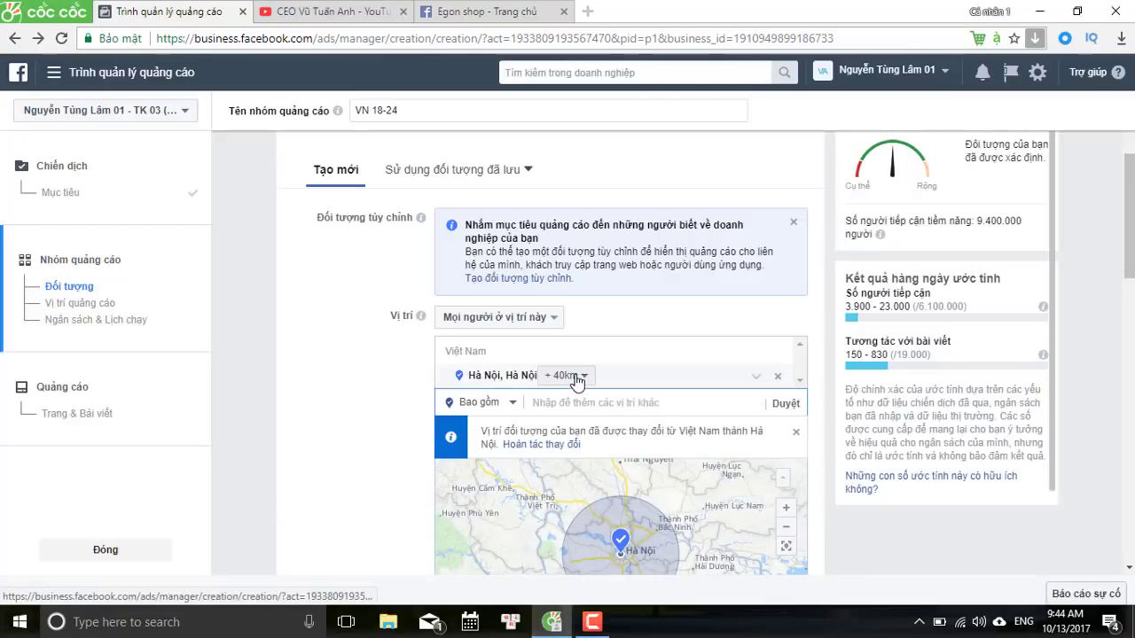
Try Hà Nội with Chỉ thành phố hiện tại and restore the 40 km surrounding radius.
click(567, 375)
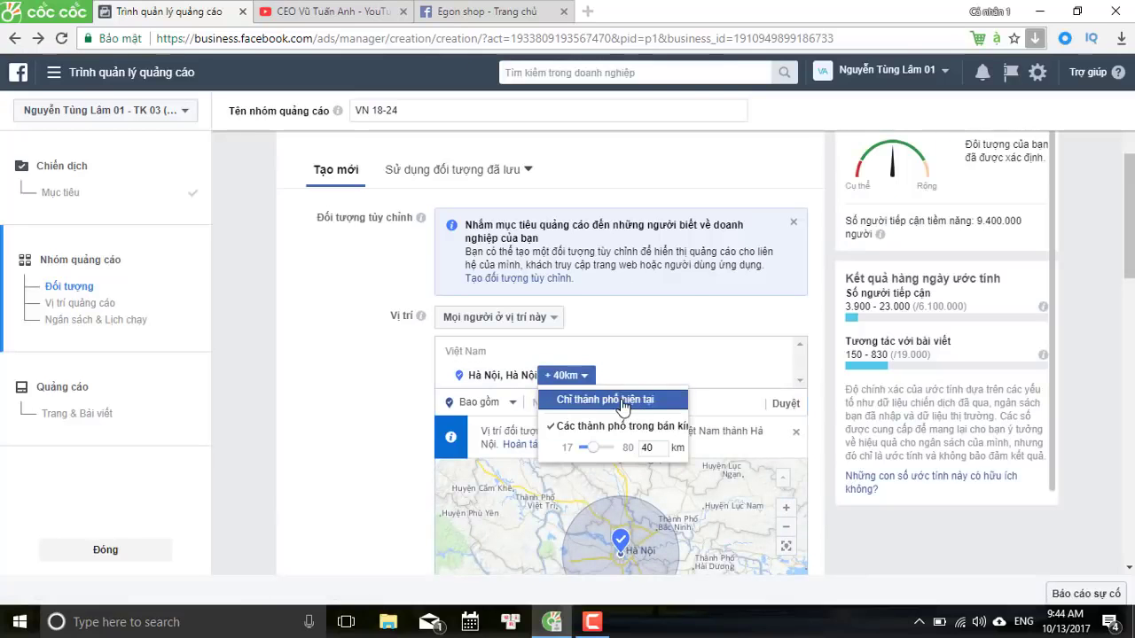
click(623, 402)
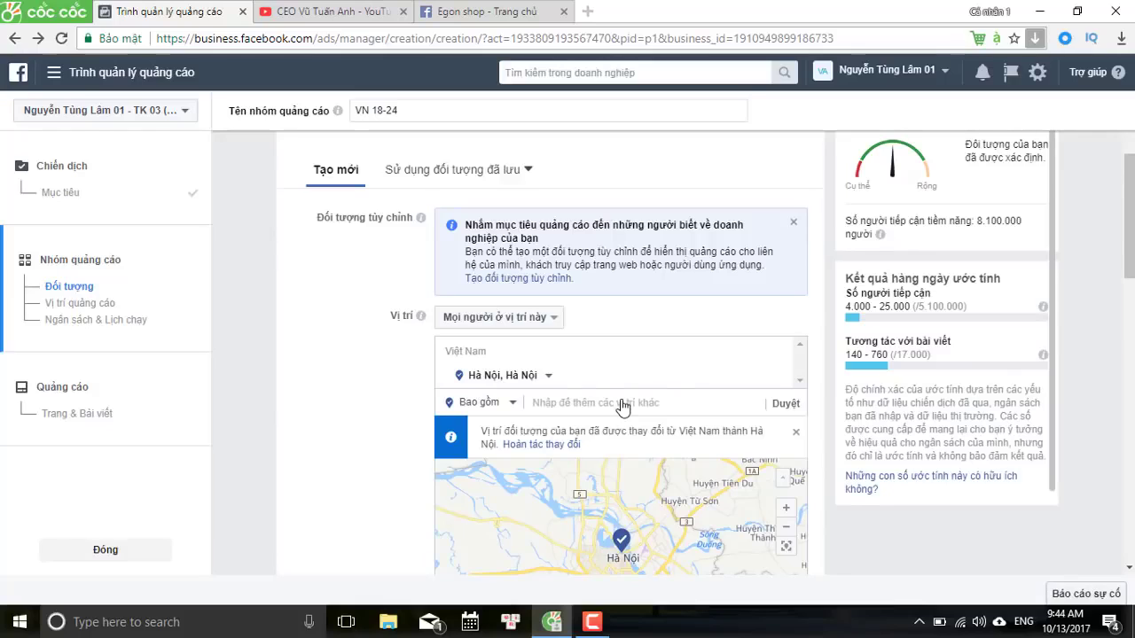
click(548, 375)
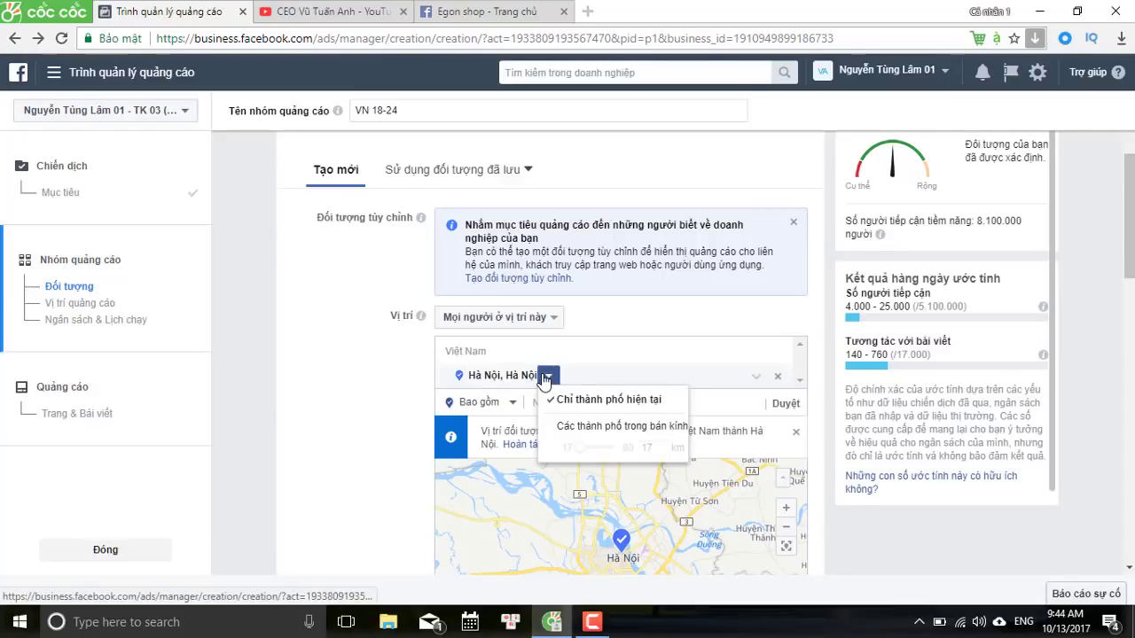
click(581, 428)
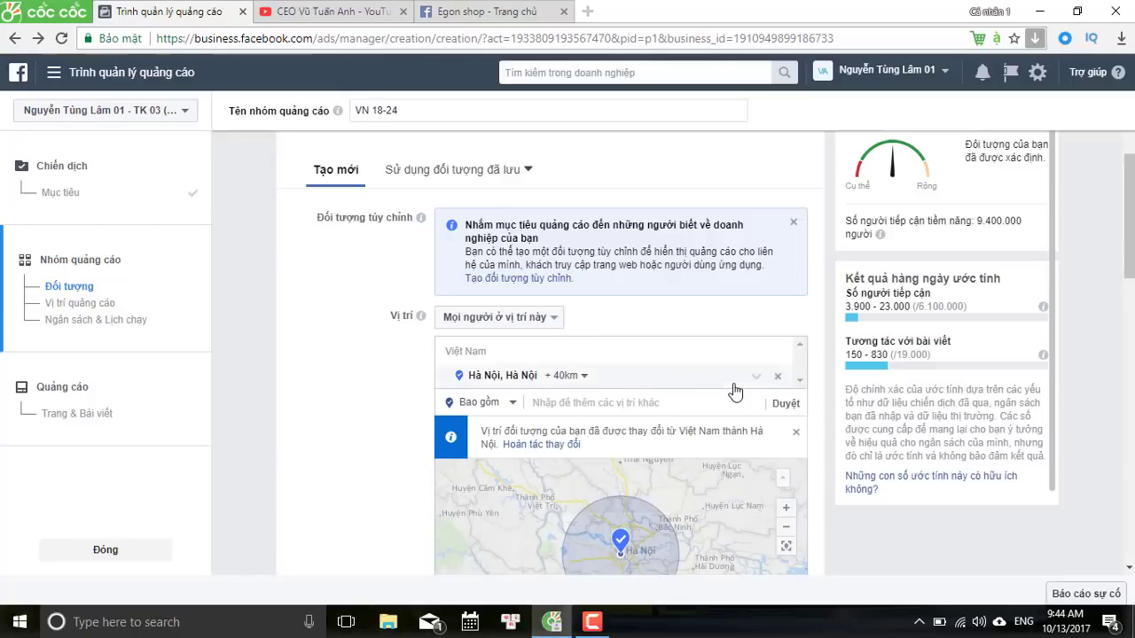
Replace the Hà Nội target location with Bắc Ninh Province.
click(780, 379)
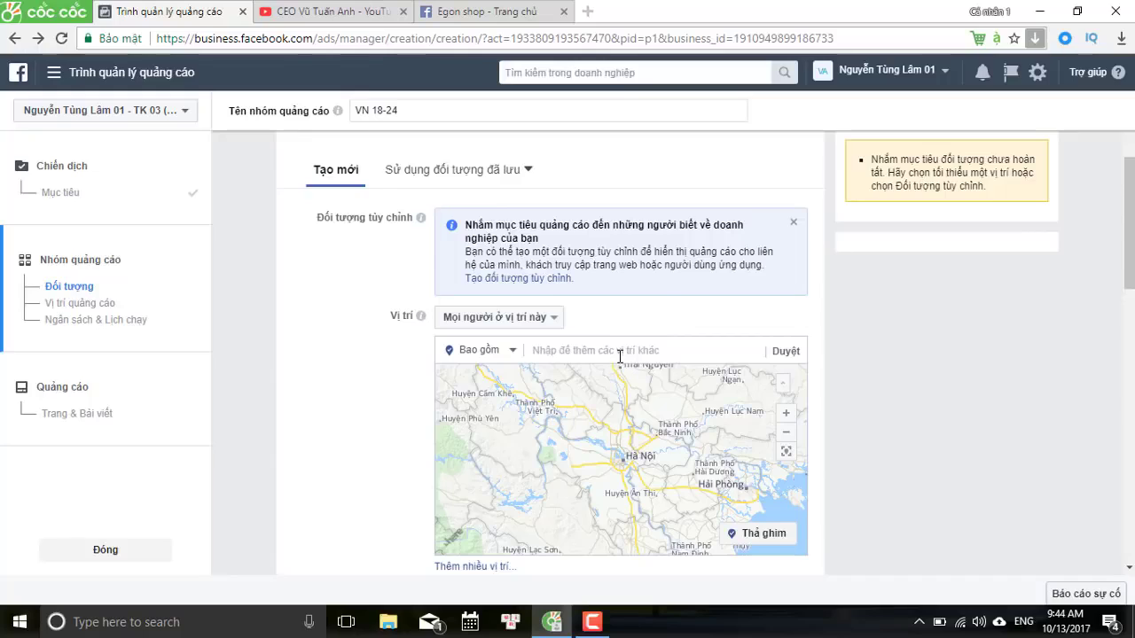
click(619, 354)
text(BN)
key(BackSpace)
text(b)
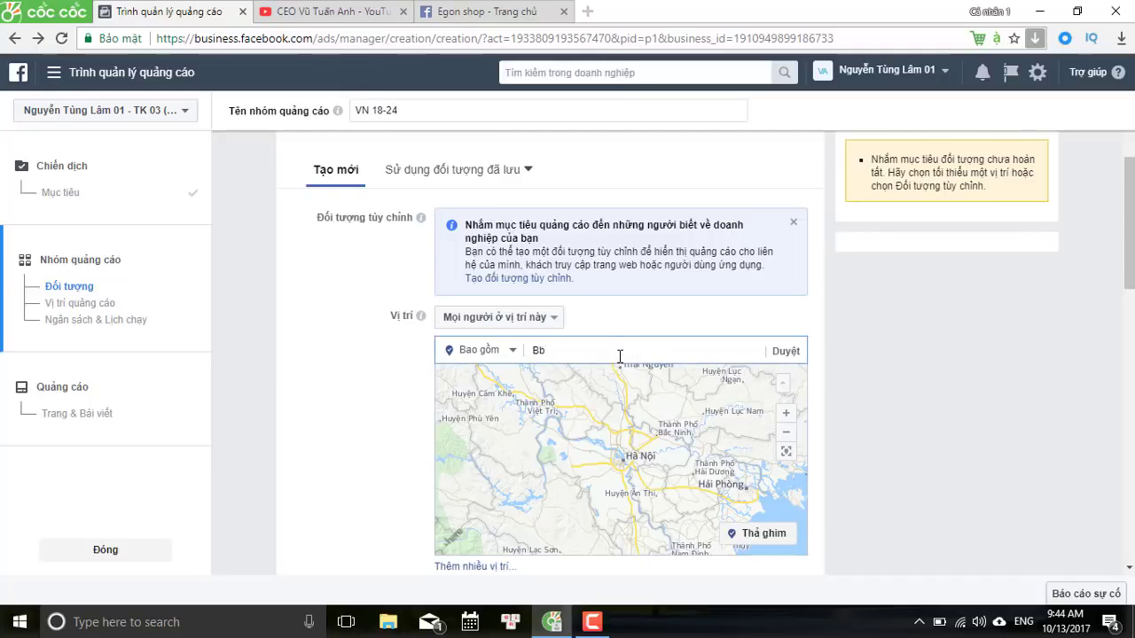
key(BackSpace)
text(ắc Ninh)
key(Down)
key(Return)
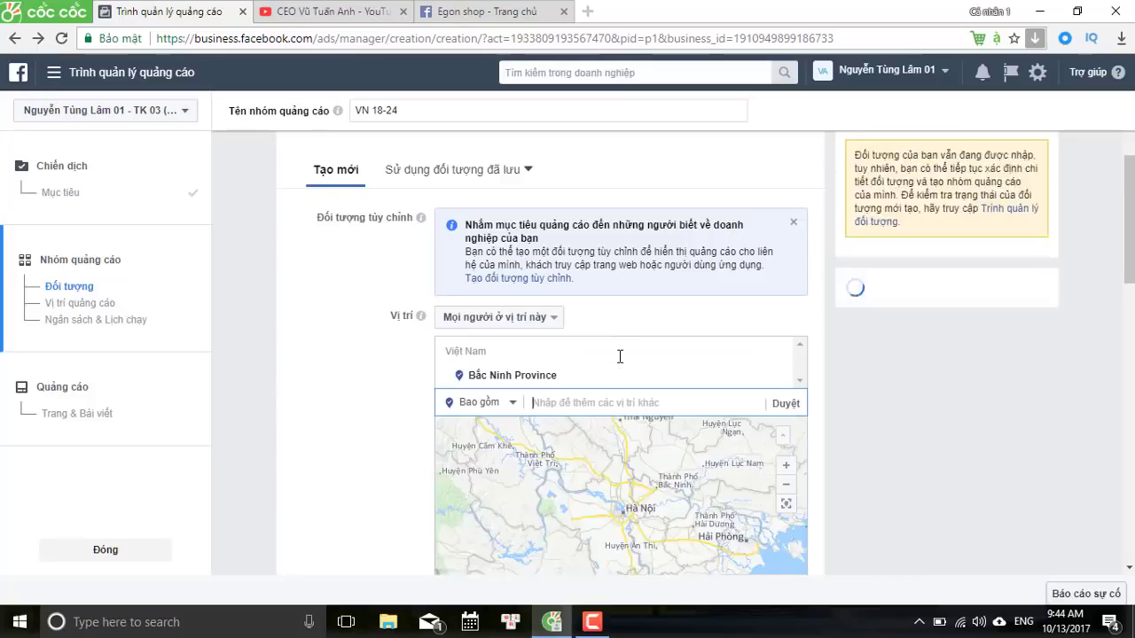
Add Hải Phòng, Haiphong as a second target location, limited to Chỉ thành phố hiện tại.
scroll(372, 431, down, 2)
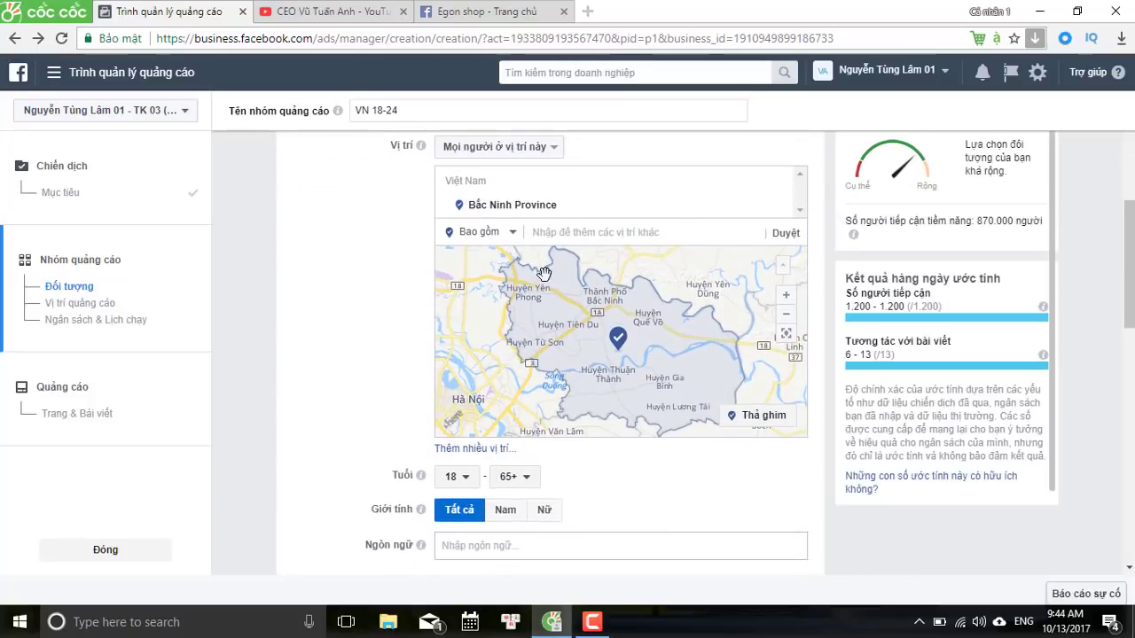
click(585, 236)
text(Hải pho)
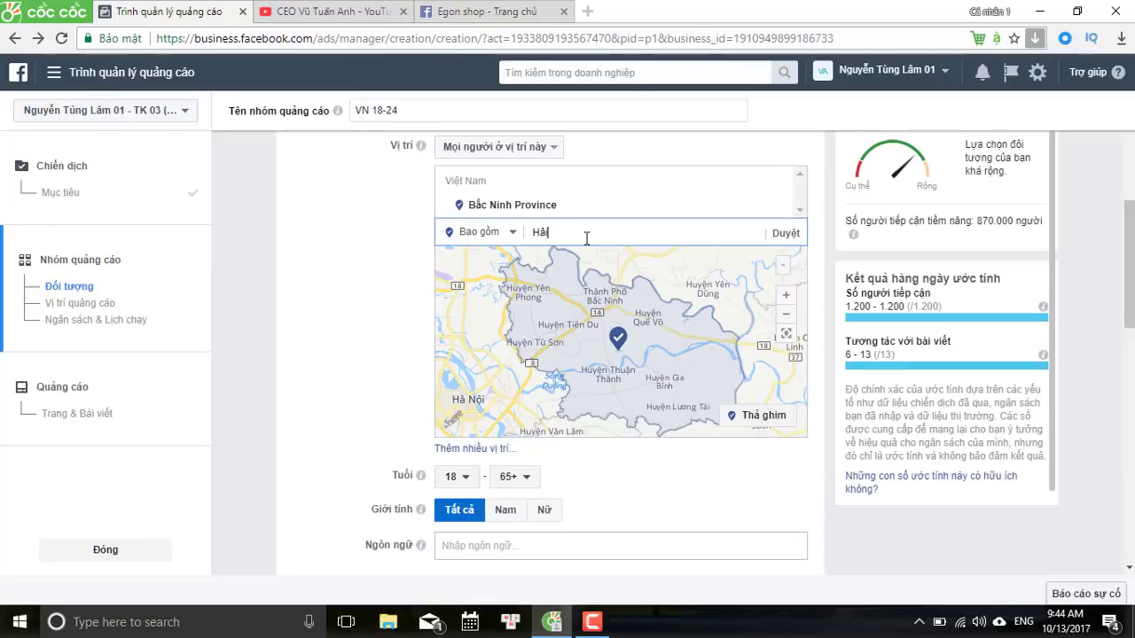
key(BackSpace)
key(BackSpace)
key(BackSpace)
text(Phòng)
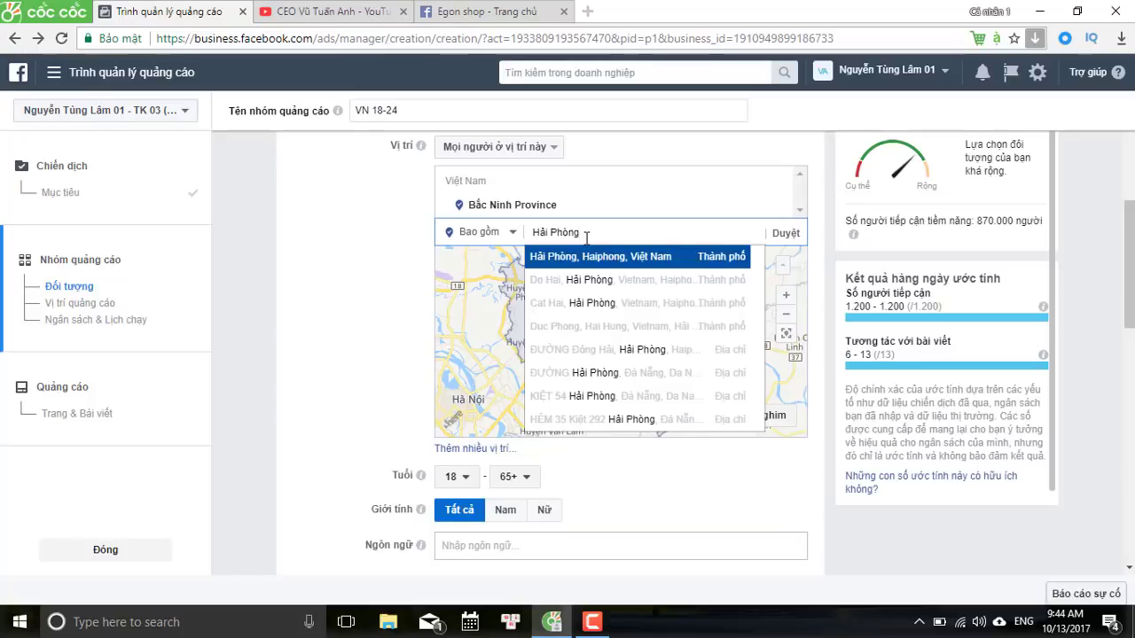
click(586, 256)
click(599, 228)
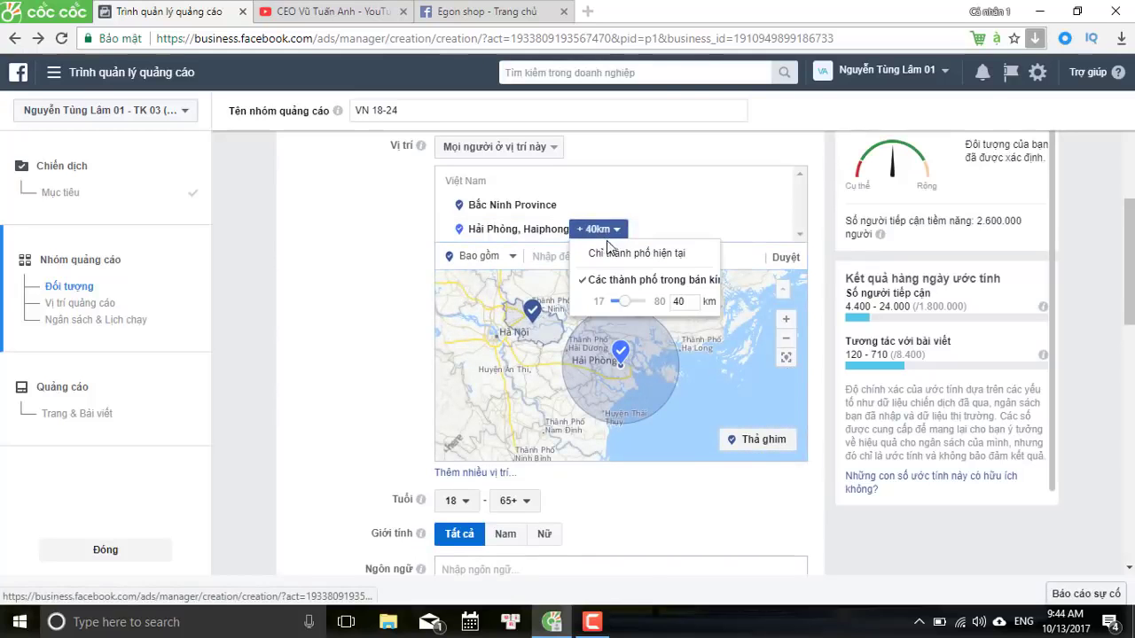
click(614, 255)
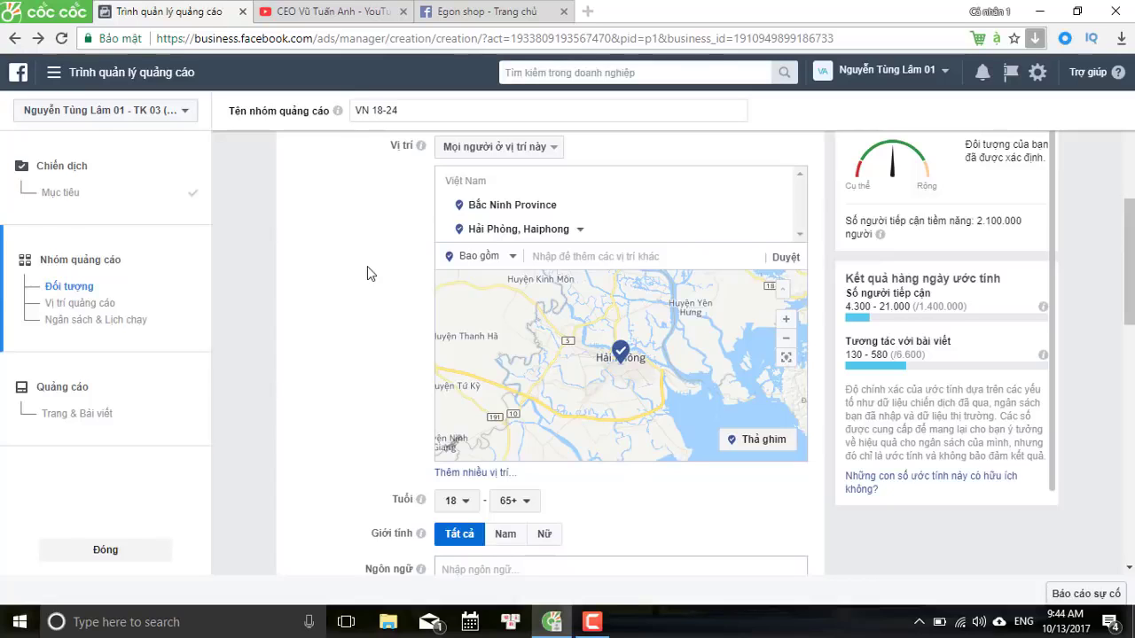
Set the ad set's audience age range to 20–24.
scroll(368, 270, down, 3)
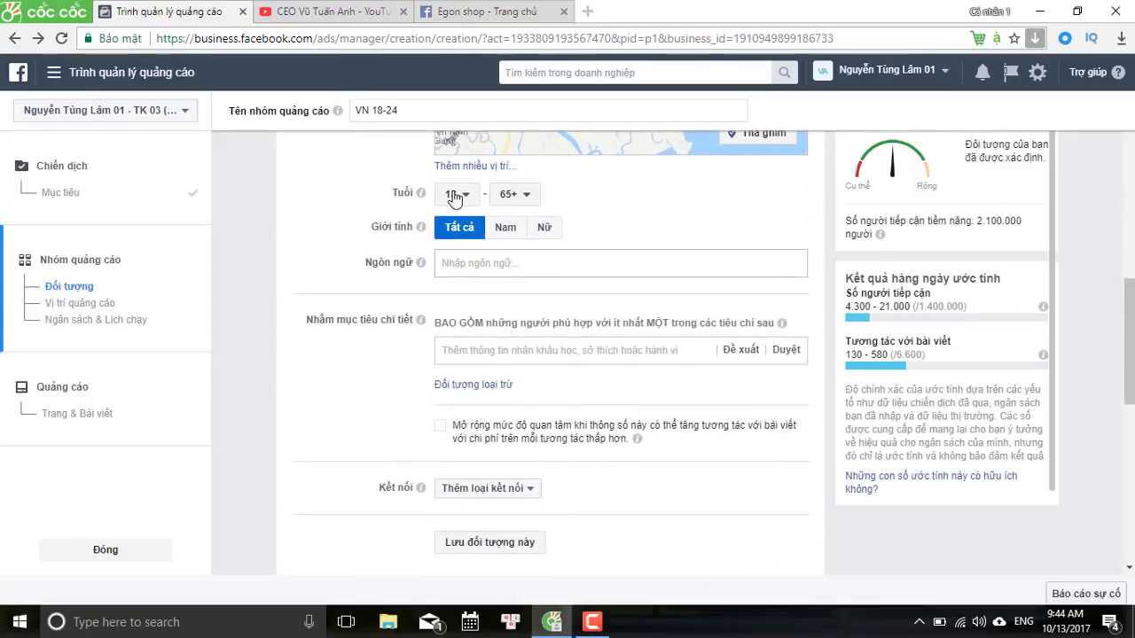
click(453, 197)
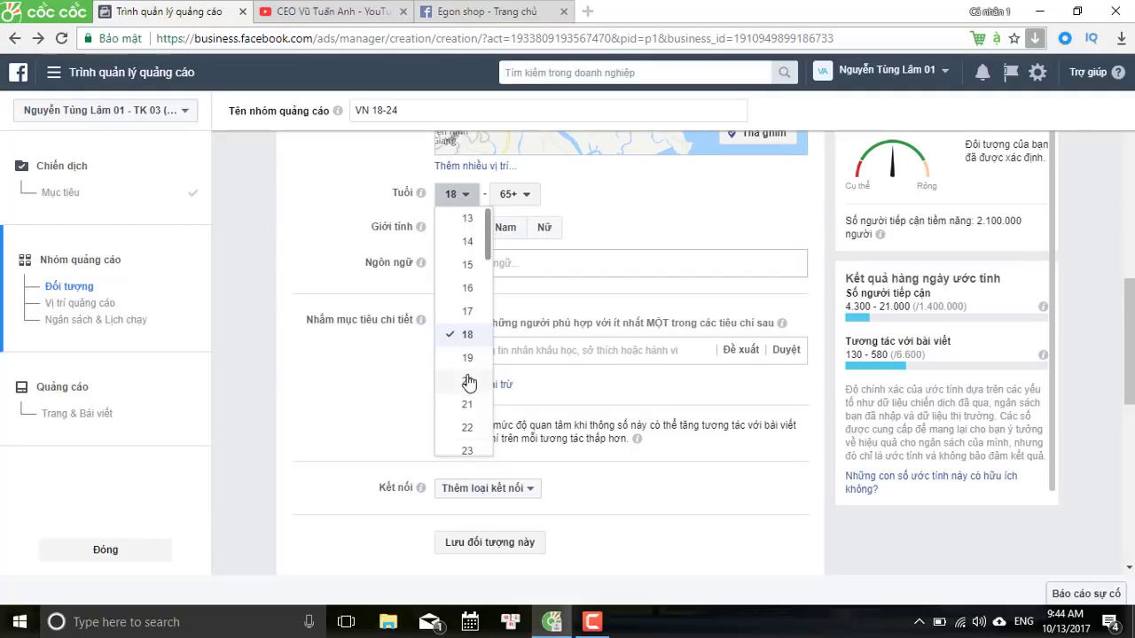
click(513, 197)
click(512, 195)
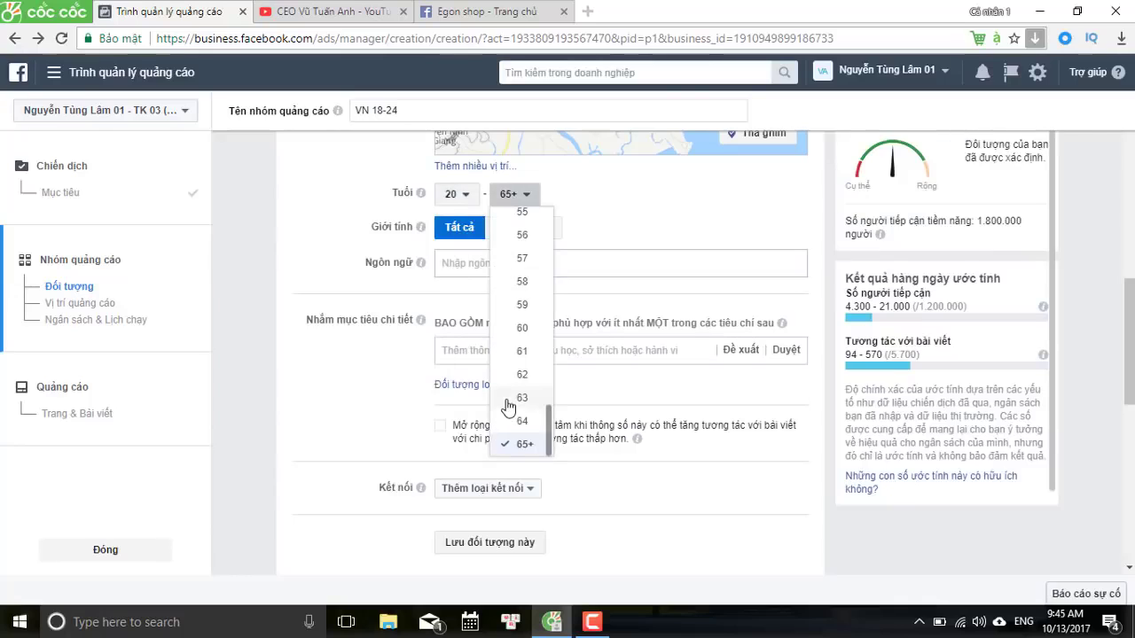
scroll(521, 298, up, 1)
scroll(522, 298, up, 6)
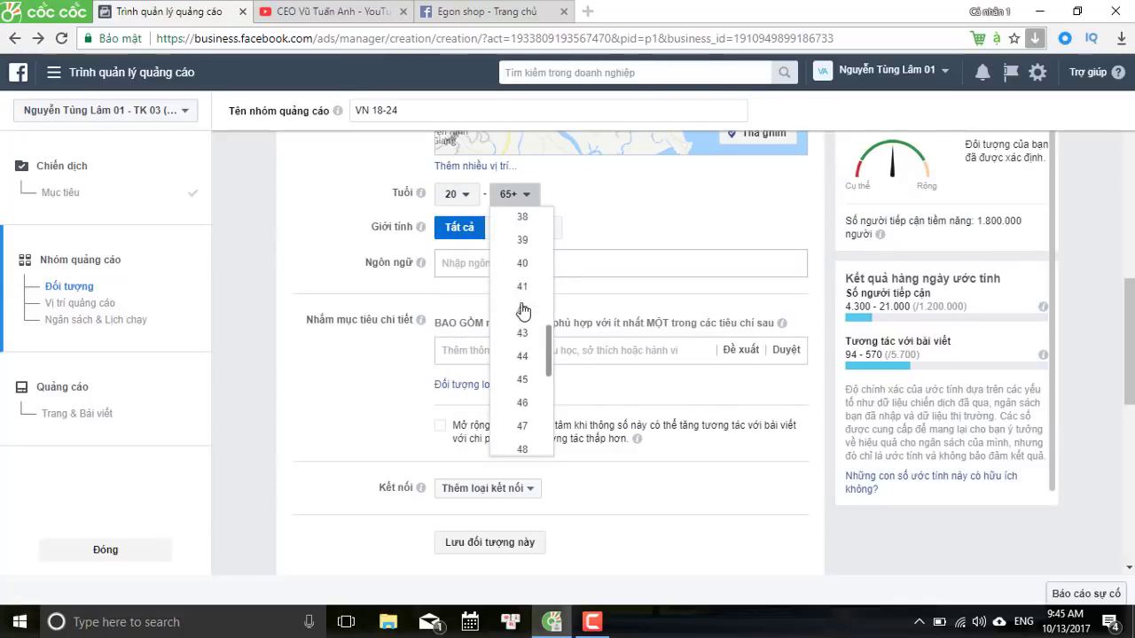
scroll(521, 372, up, 3)
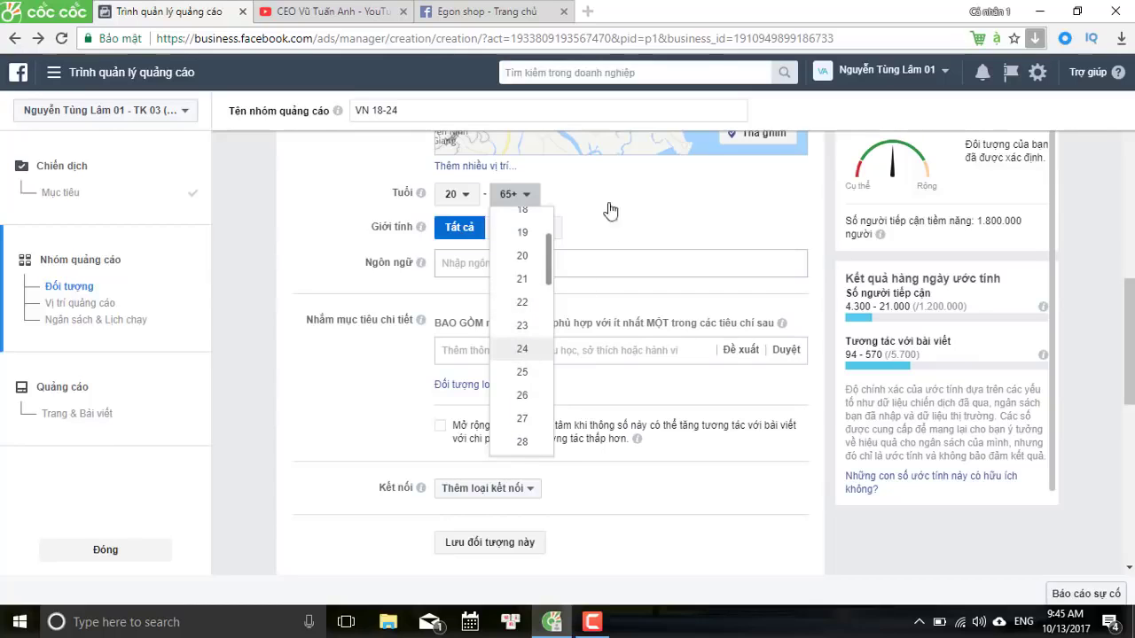
click(522, 349)
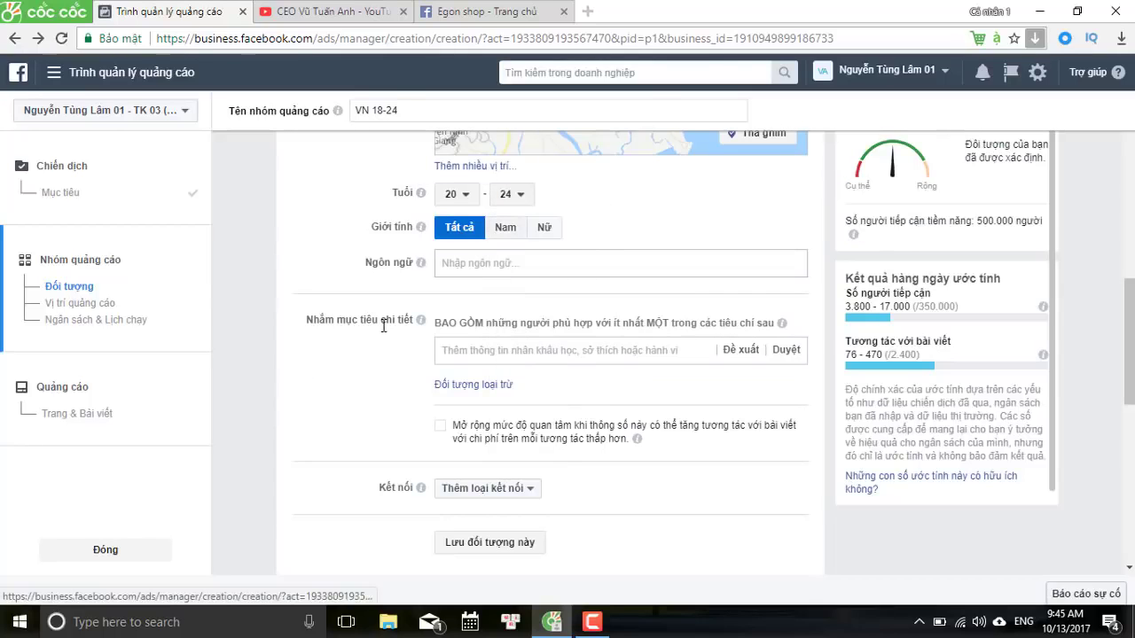
Limit the audience gender to Nữ and add Tiếng Việt as its language.
drag(545, 227, 612, 252)
click(596, 262)
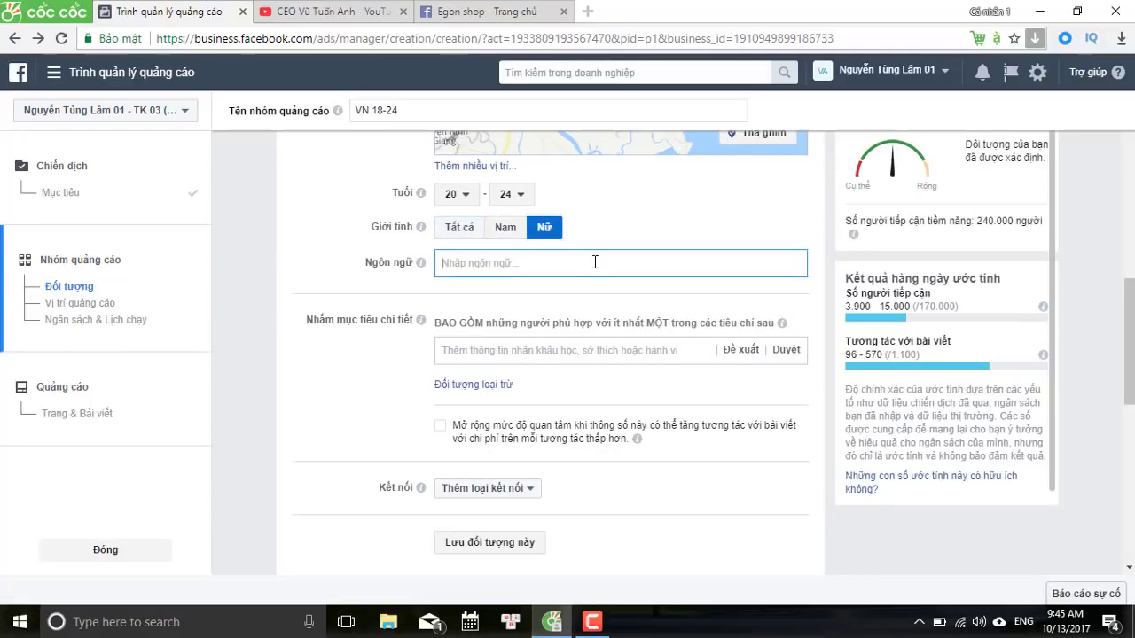
text(vie)
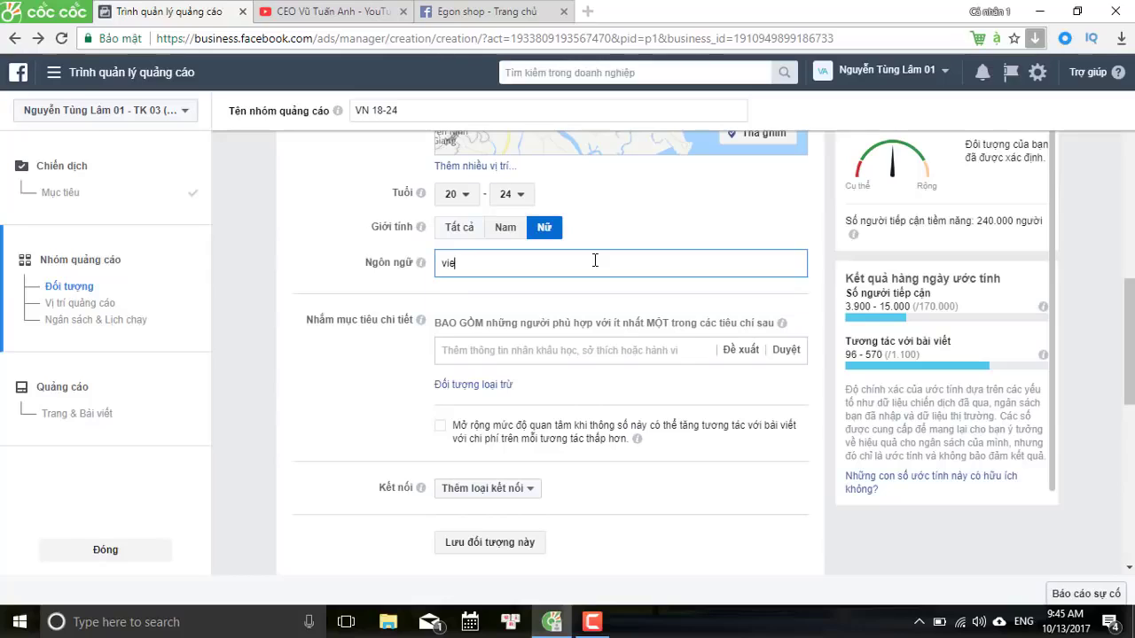
text(t)
key(BackSpace)
key(BackSpace)
key(BackSpace)
key(BackSpace)
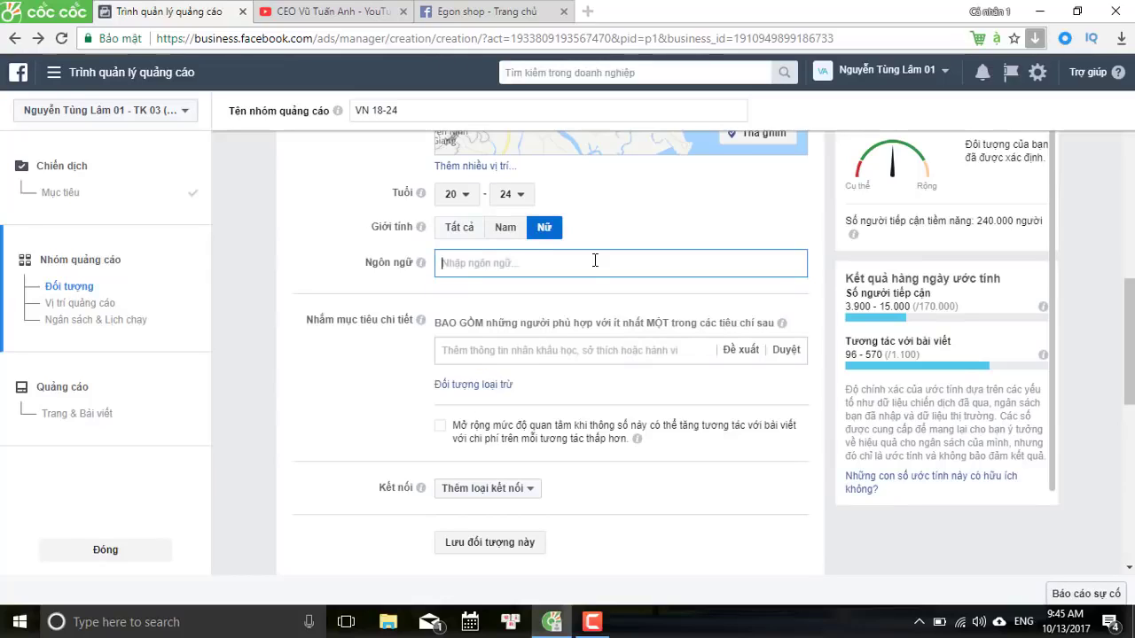
text(vie)
key(BackSpace)
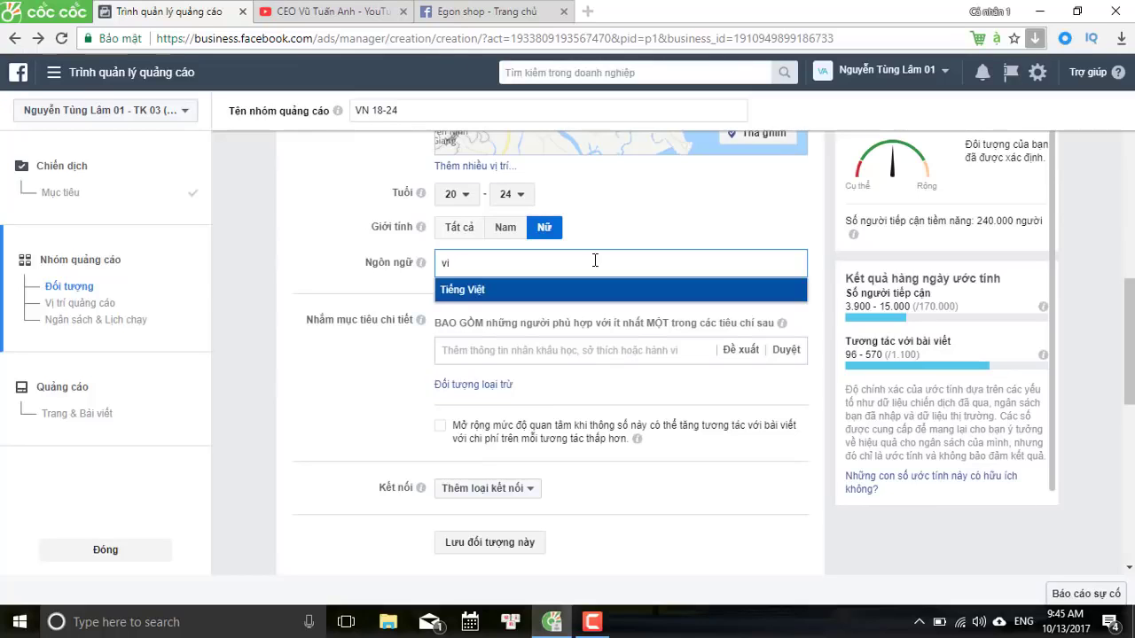
key(Return)
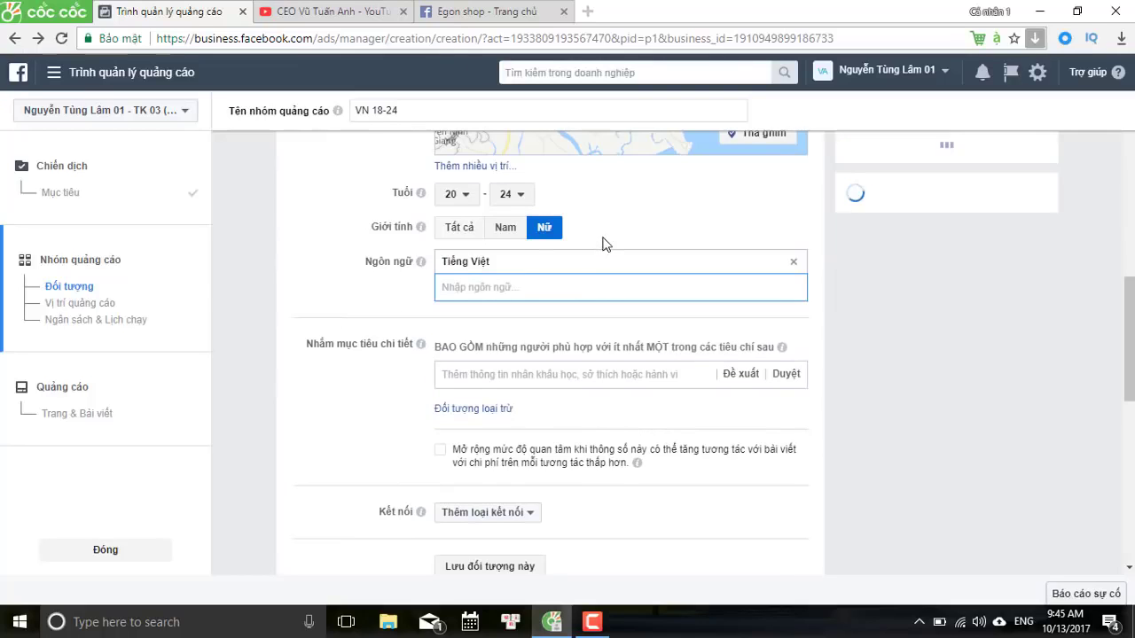
Review the audience's target locations with the Hải Phòng map zoomed out one level.
scroll(600, 251, up, 1)
scroll(600, 251, up, 1)
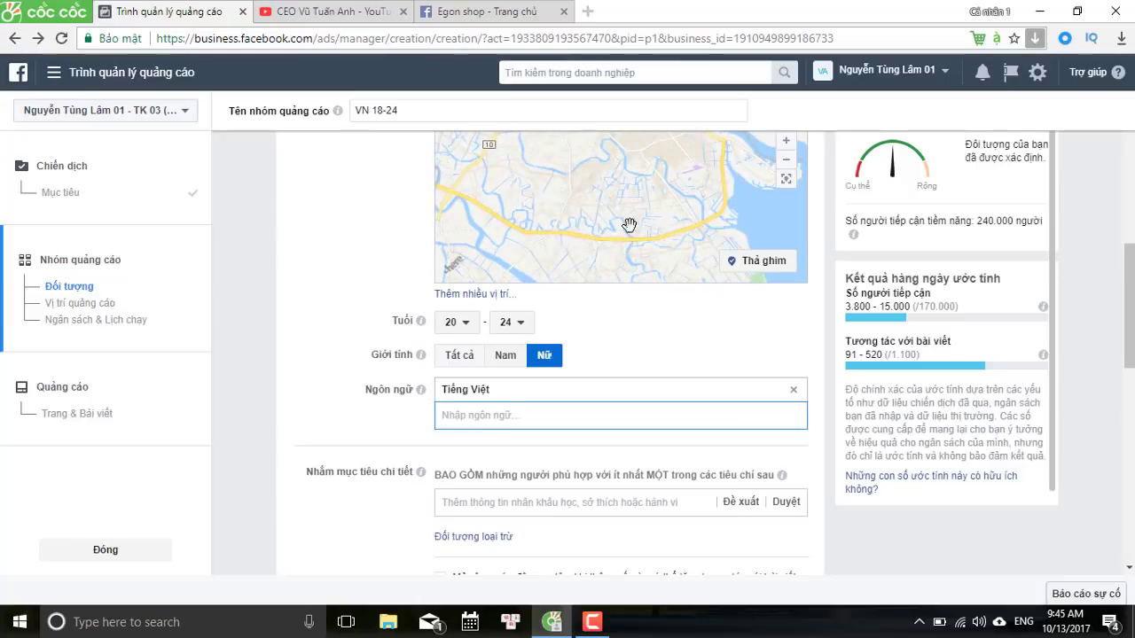
click(787, 162)
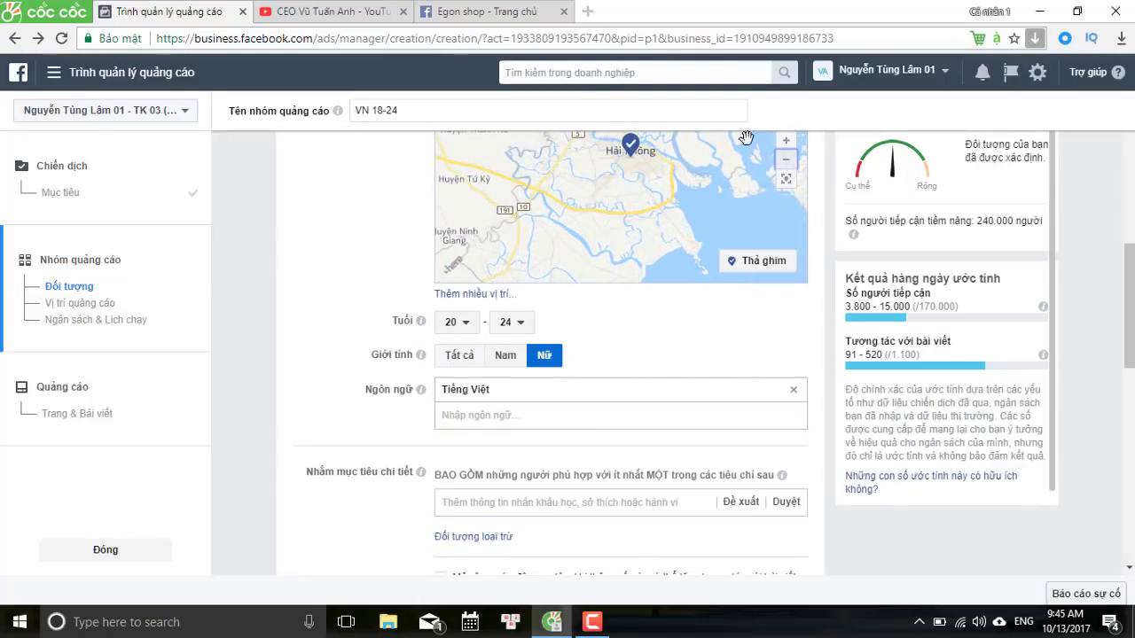
scroll(428, 262, up, 3)
scroll(428, 261, up, 5)
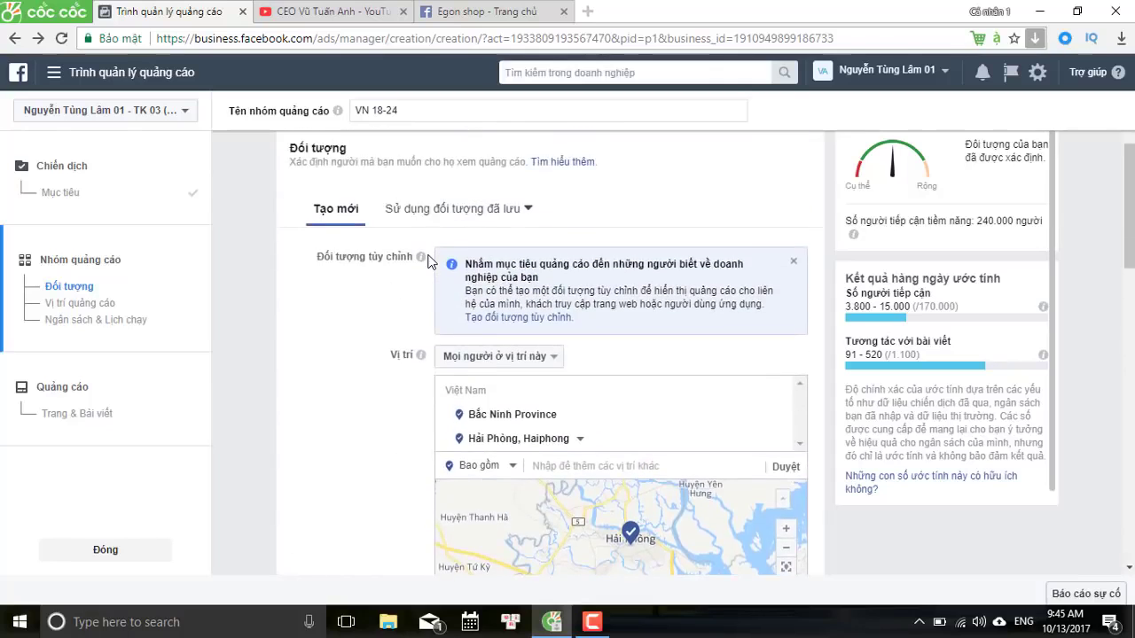
Search the detailed targeting for "Quần áo" and add the Quần áo interest.
scroll(428, 261, down, 5)
scroll(428, 262, down, 6)
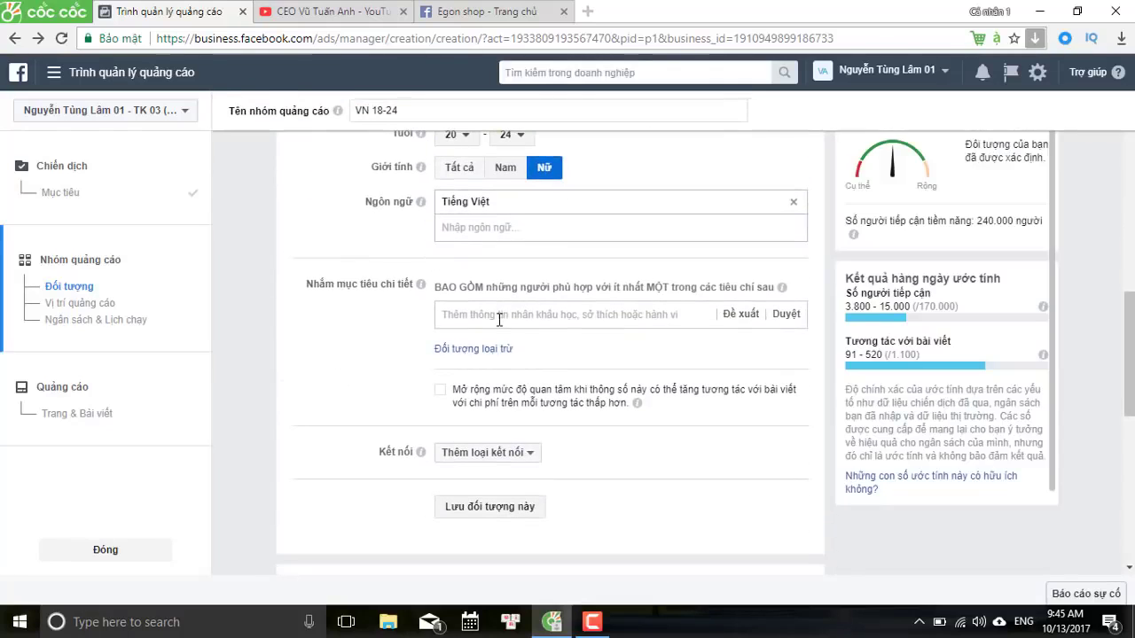
click(499, 317)
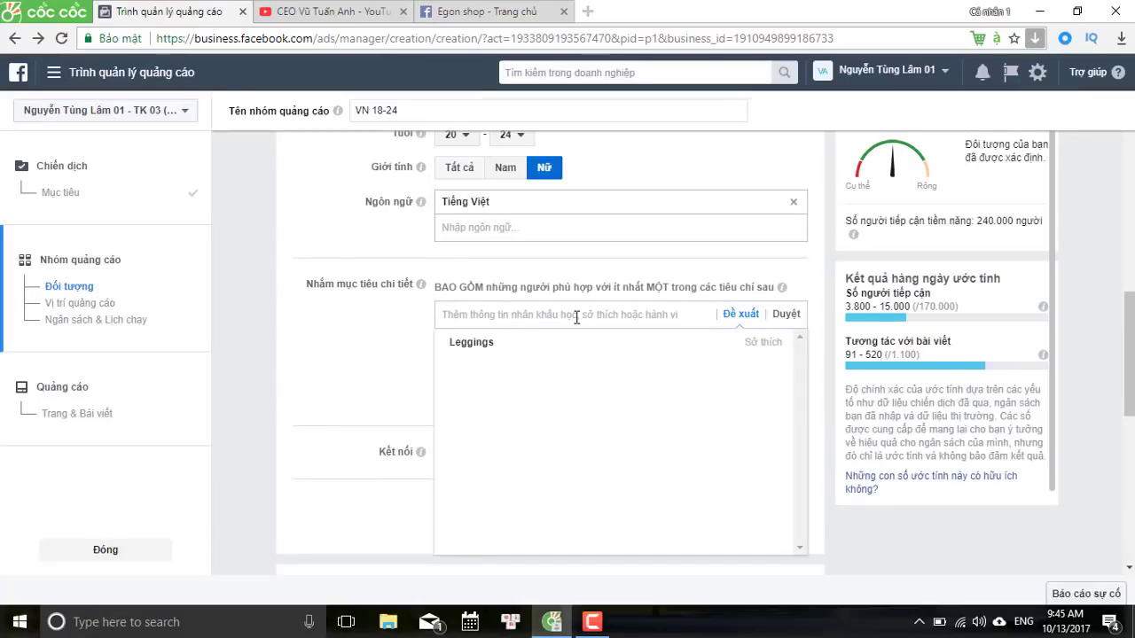
text(Quản s)
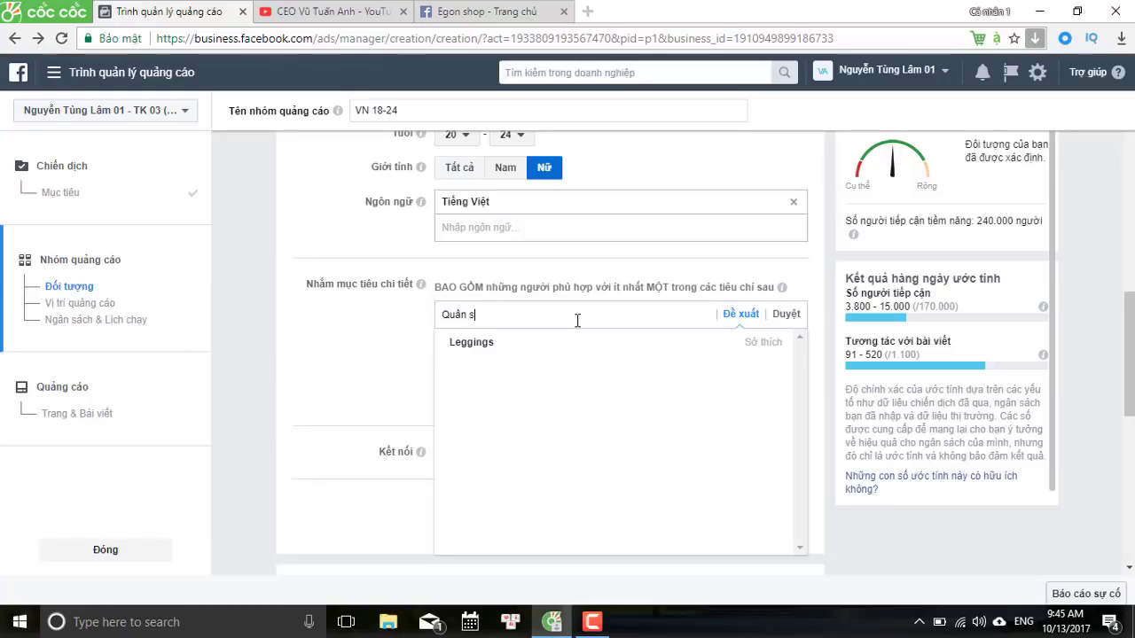
key(BackSpace)
text(qáo)
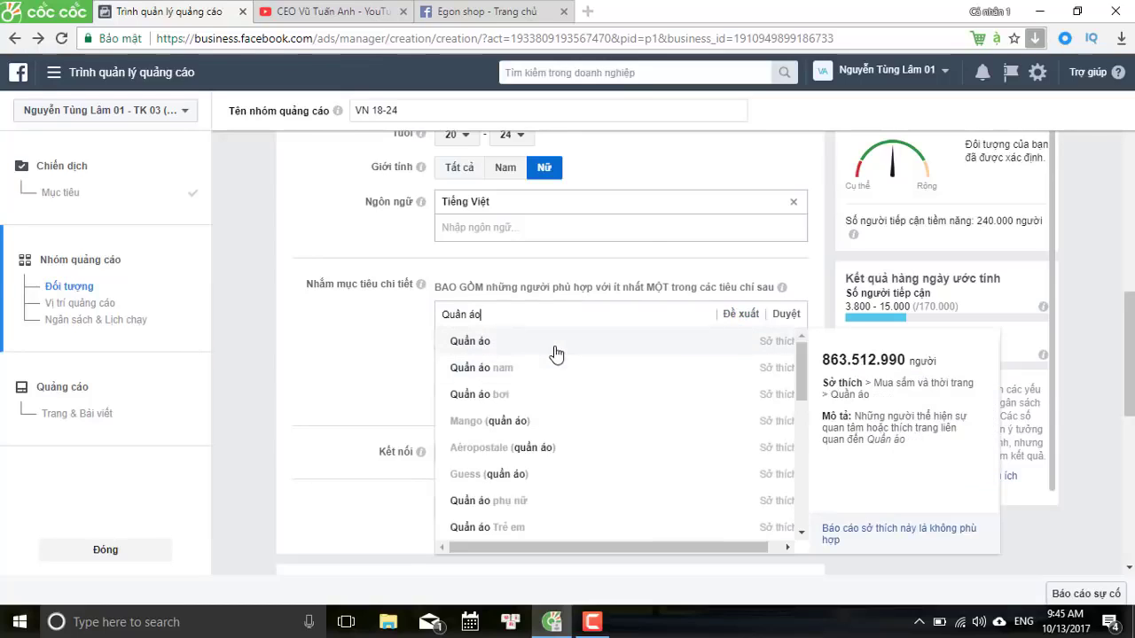
click(562, 338)
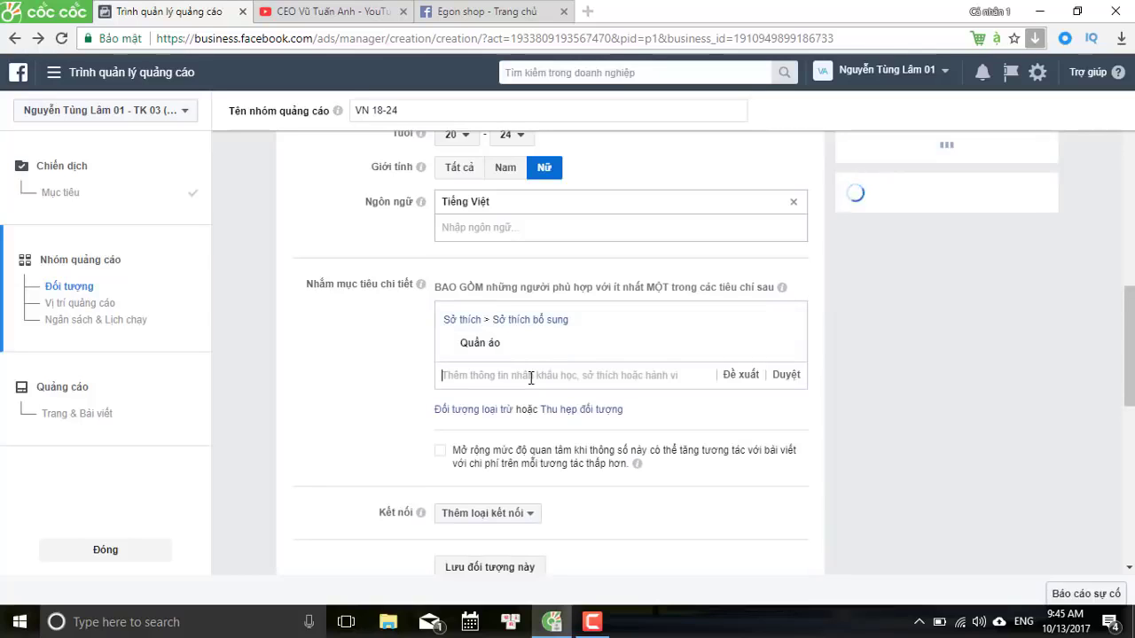
text(Đồng)
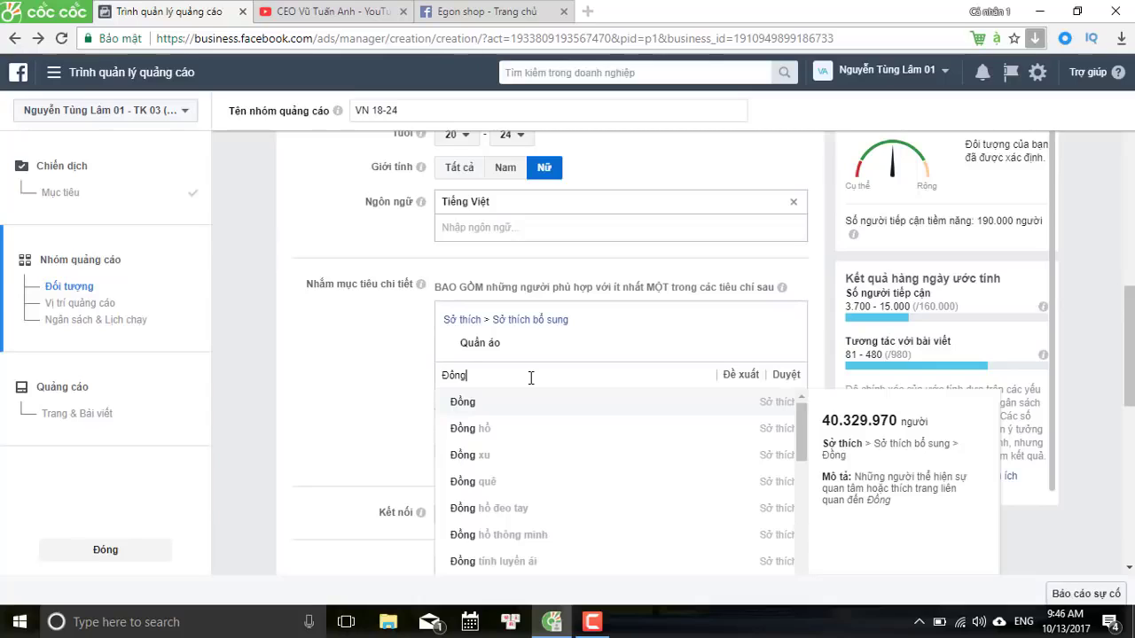
key(ctrl+a)
key(BackSpace)
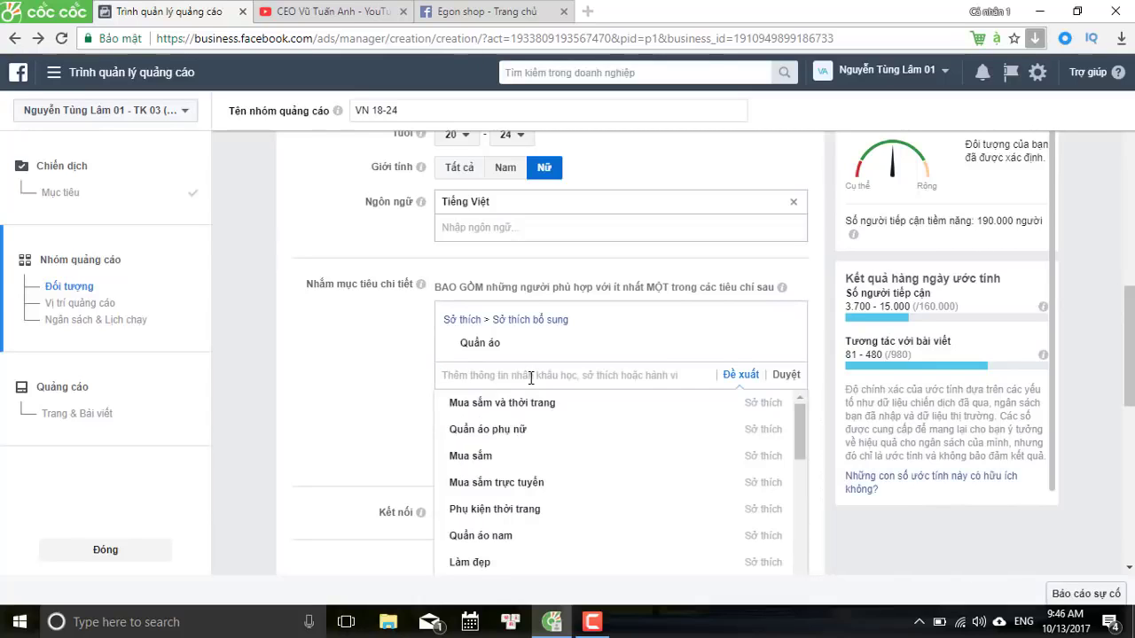
Add the suggested interest Mua sắm và thời trang to the detailed targeting.
click(522, 408)
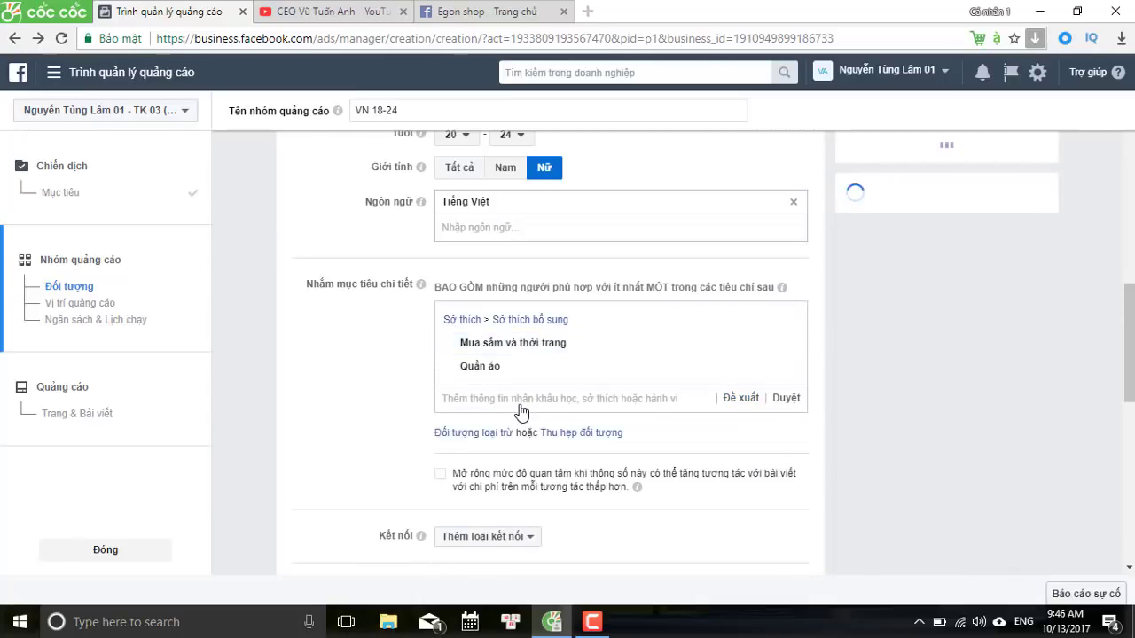
Search the detailed targeting for "online" and look through the matching options without adding any.
text(online)
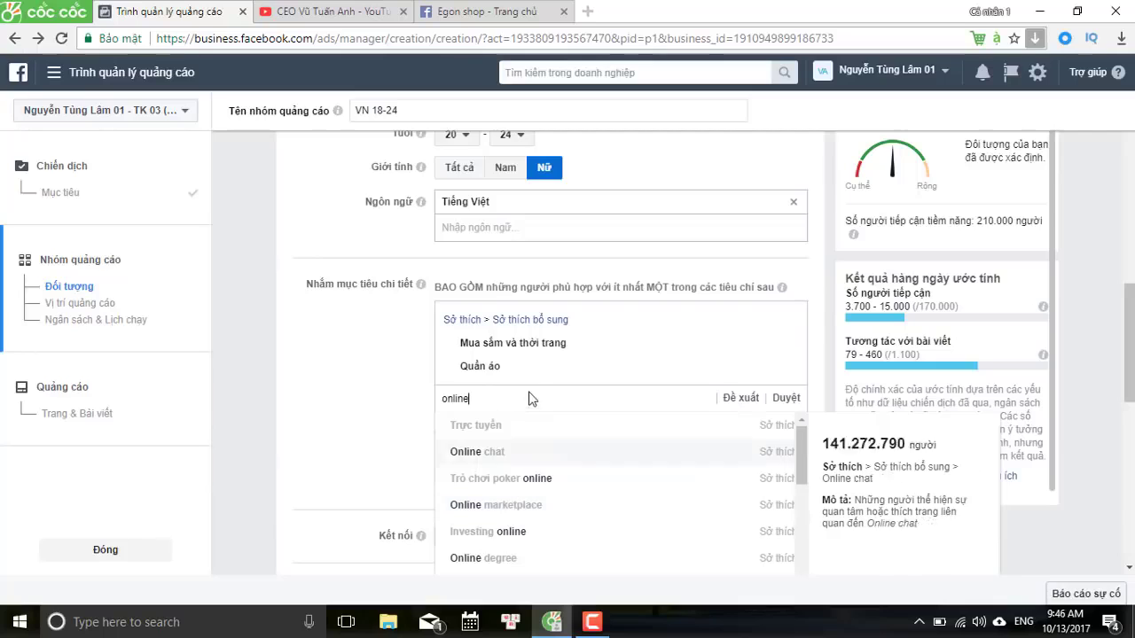
scroll(524, 472, down, 2)
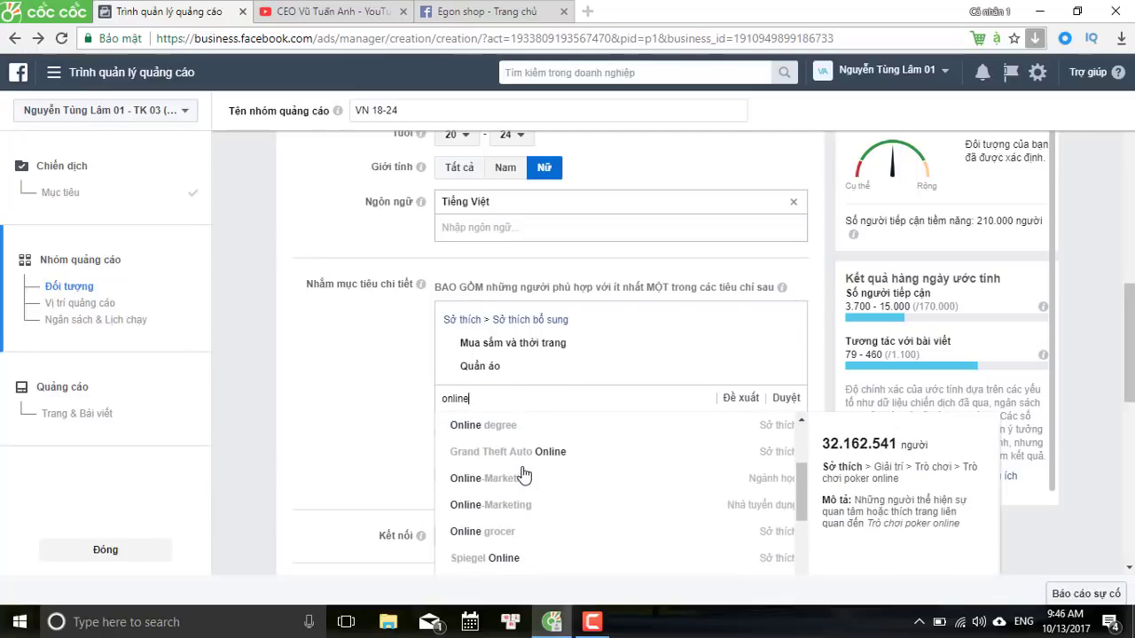
scroll(524, 474, down, 3)
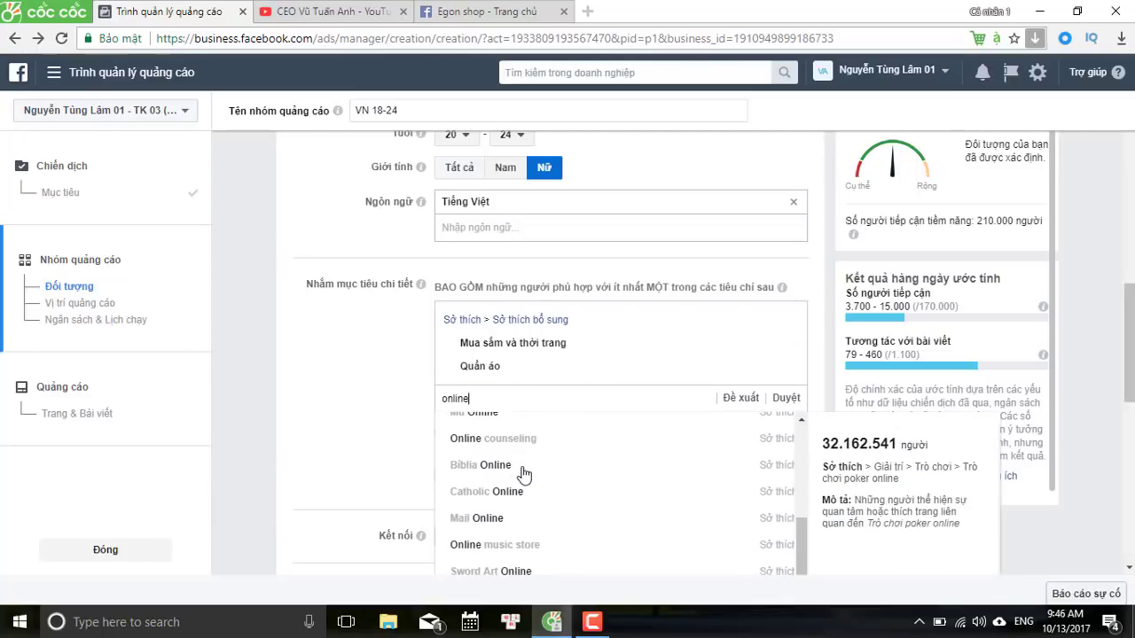
click(585, 370)
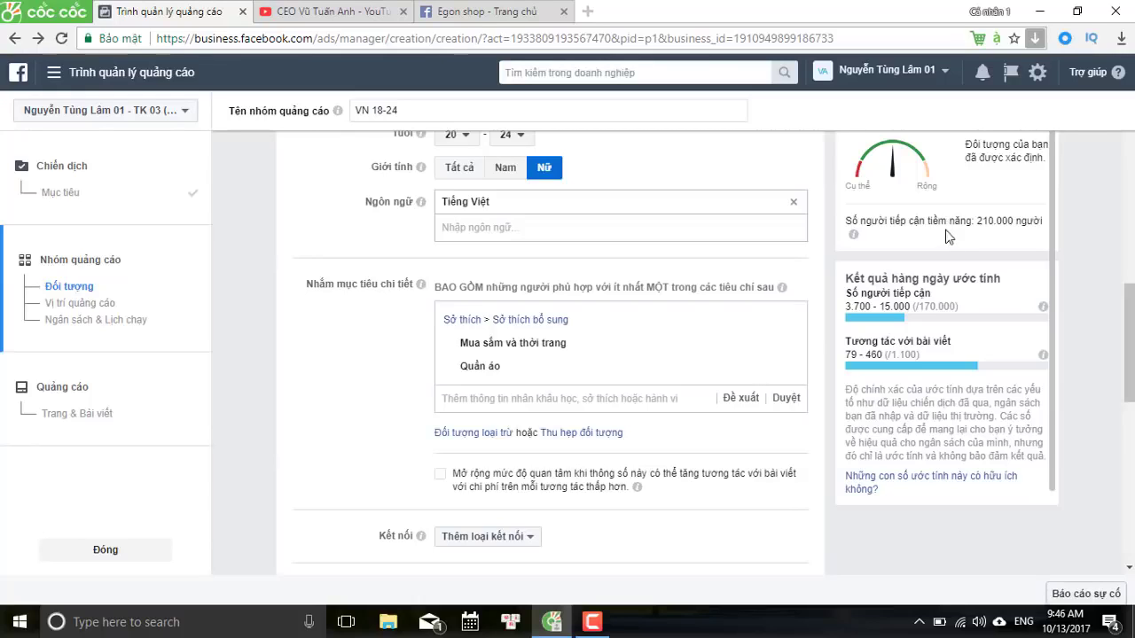
Examine the estimated daily results for reach and post engagement.
drag(869, 282, 930, 280)
click(935, 280)
drag(853, 348, 911, 348)
click(912, 348)
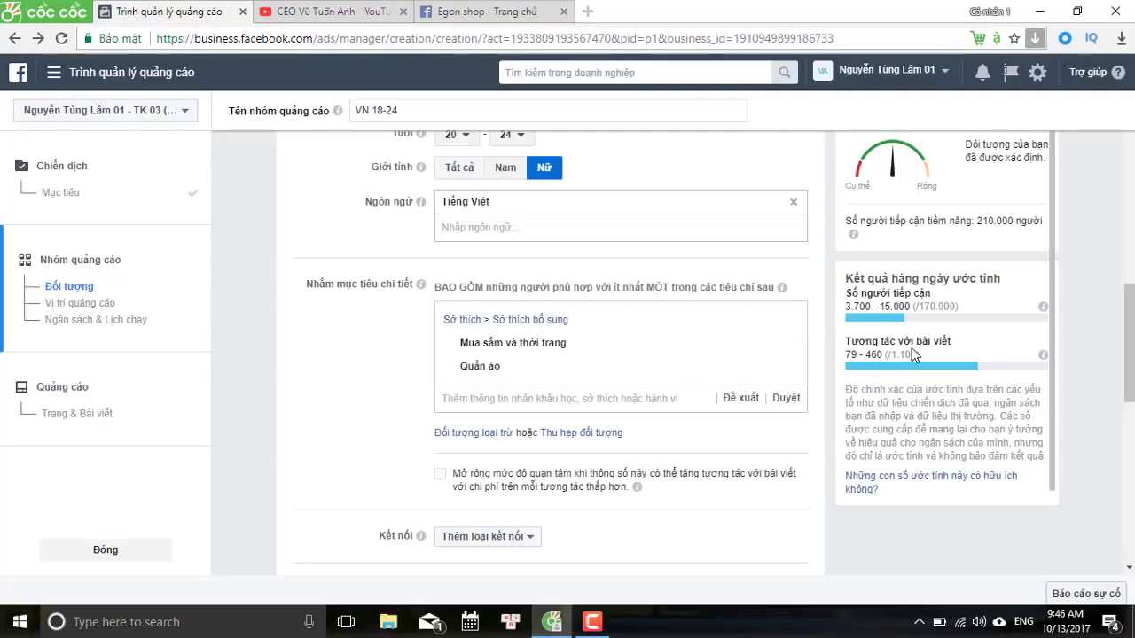
Search the detailed targeting for "iphone" and add the behaviour Sở hữu: iPhone 6.
scroll(745, 494, down, 3)
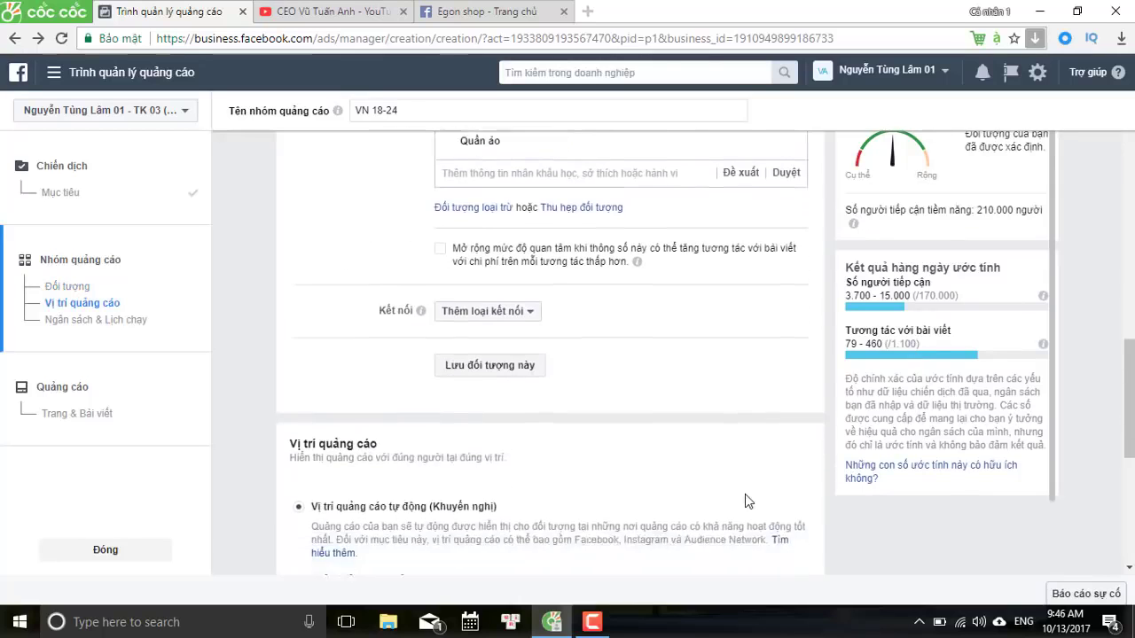
scroll(470, 379, up, 2)
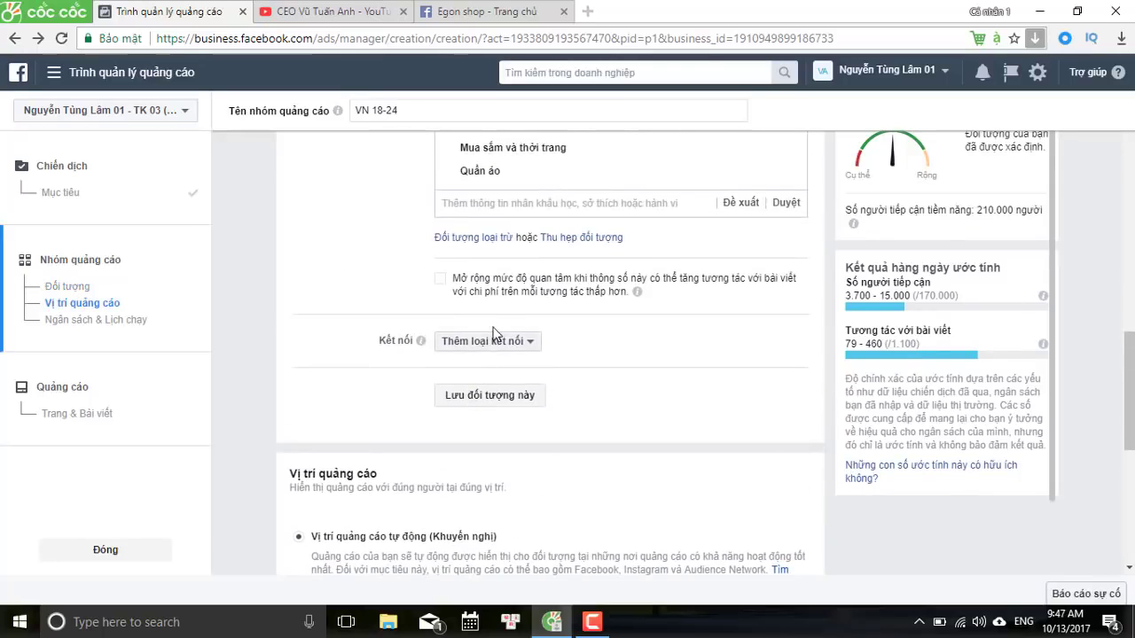
scroll(637, 204, up, 1)
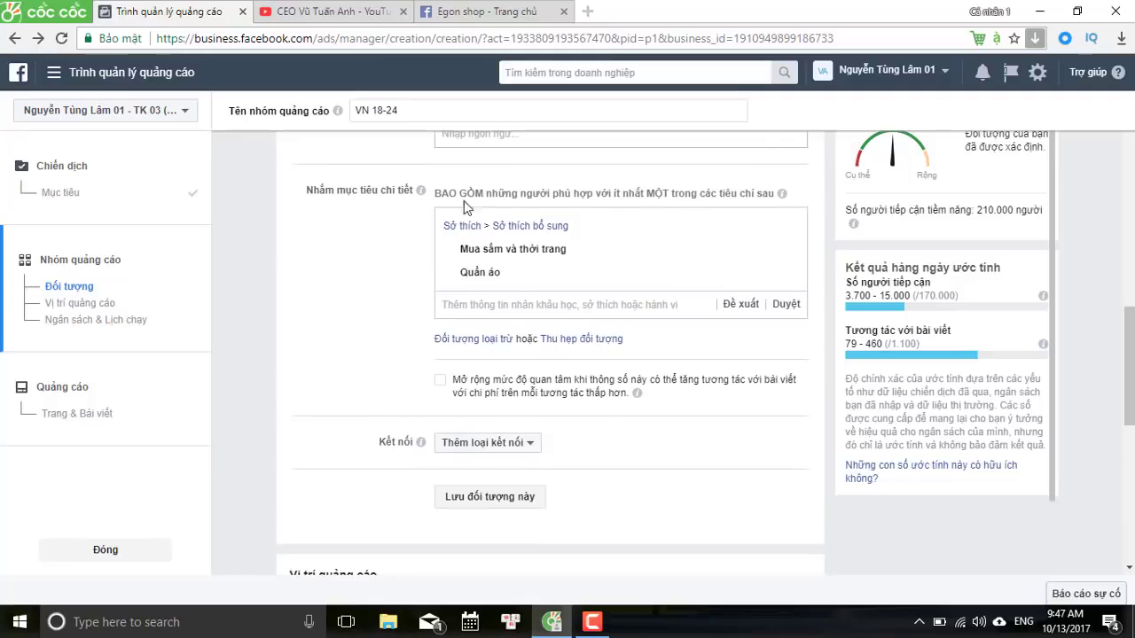
scroll(465, 206, up, 2)
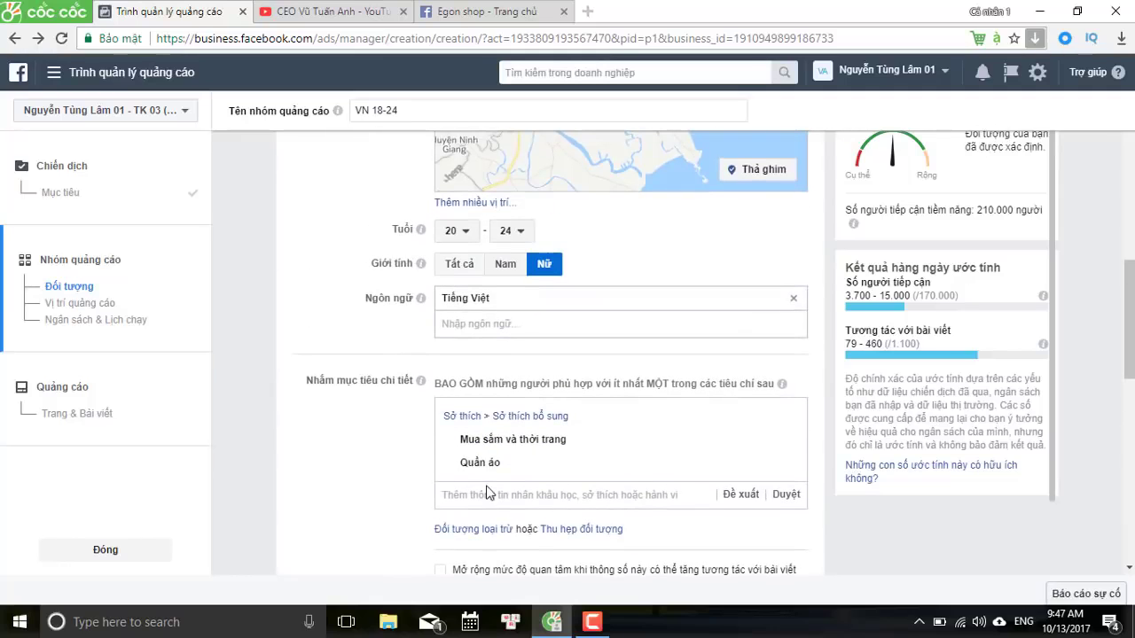
click(489, 494)
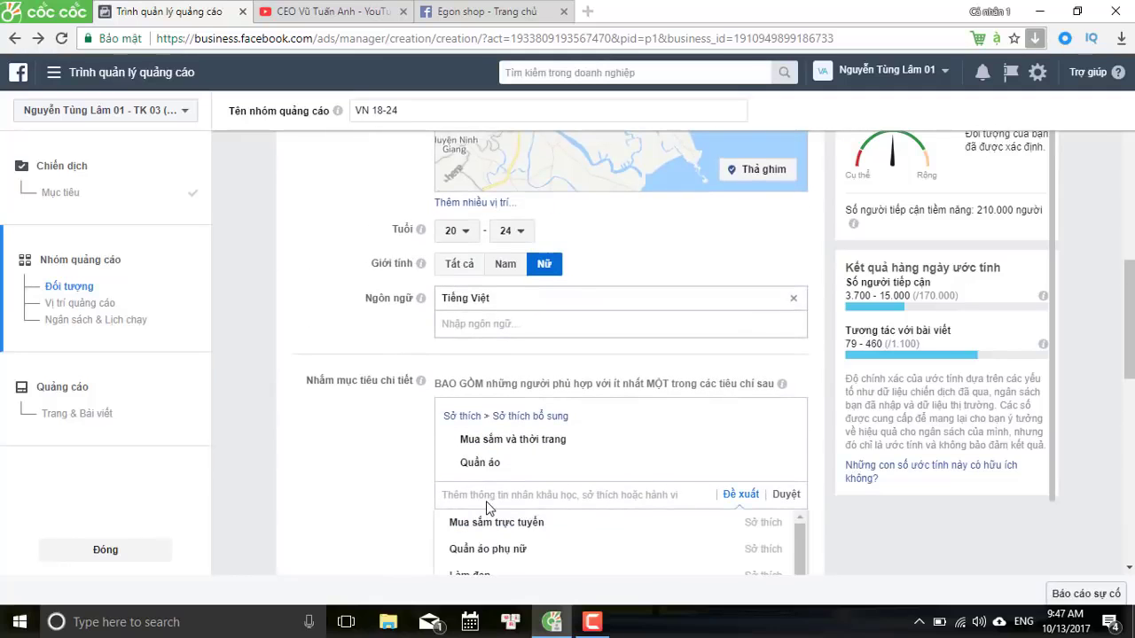
text(iphone)
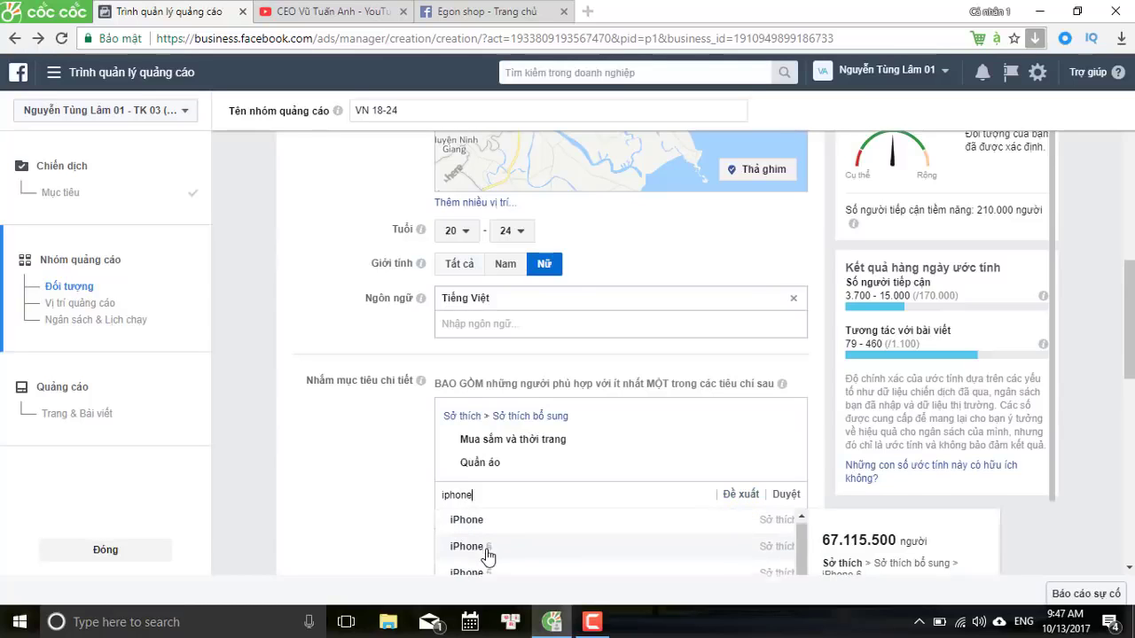
scroll(487, 552, down, 1)
scroll(415, 505, down, 2)
scroll(566, 350, down, 5)
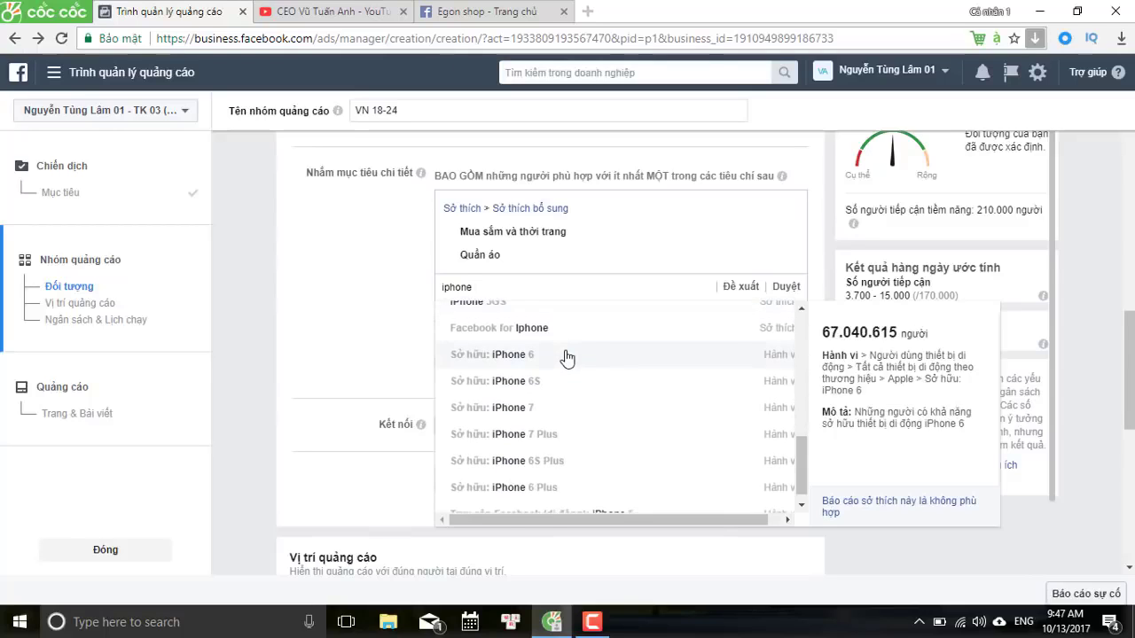
click(566, 355)
Change the ad placement setting from automatic to Chỉnh sửa vị trí quảng cáo.
click(784, 346)
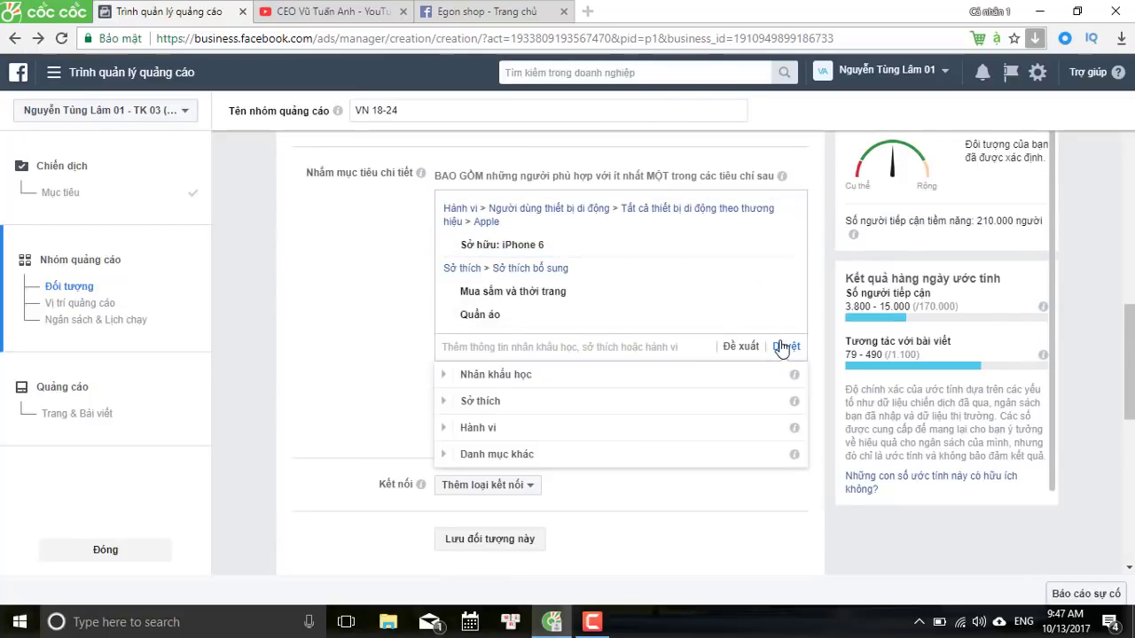
click(423, 363)
scroll(422, 363, down, 4)
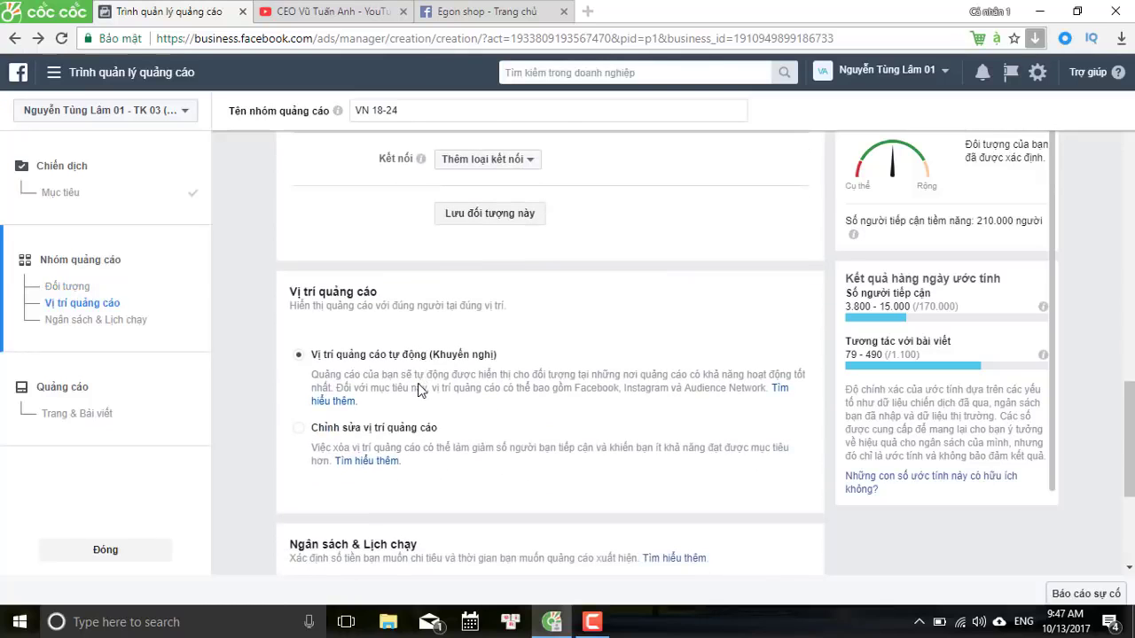
click(409, 430)
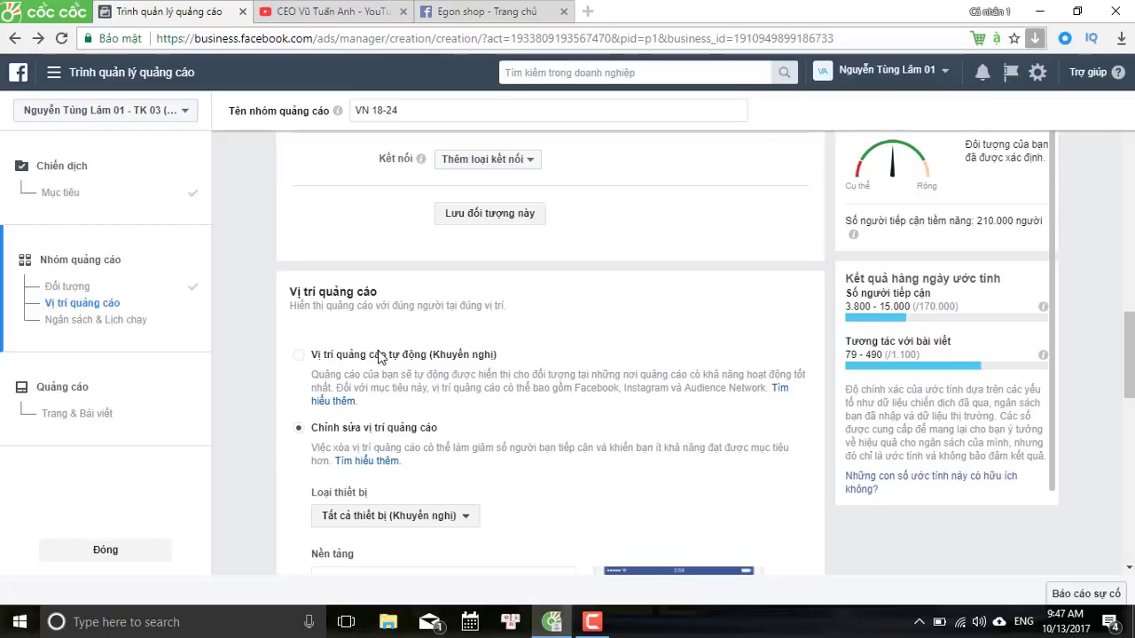
Open the Facebook home feed and examine how sponsored ads appear in the news feed and in the right column.
click(470, 11)
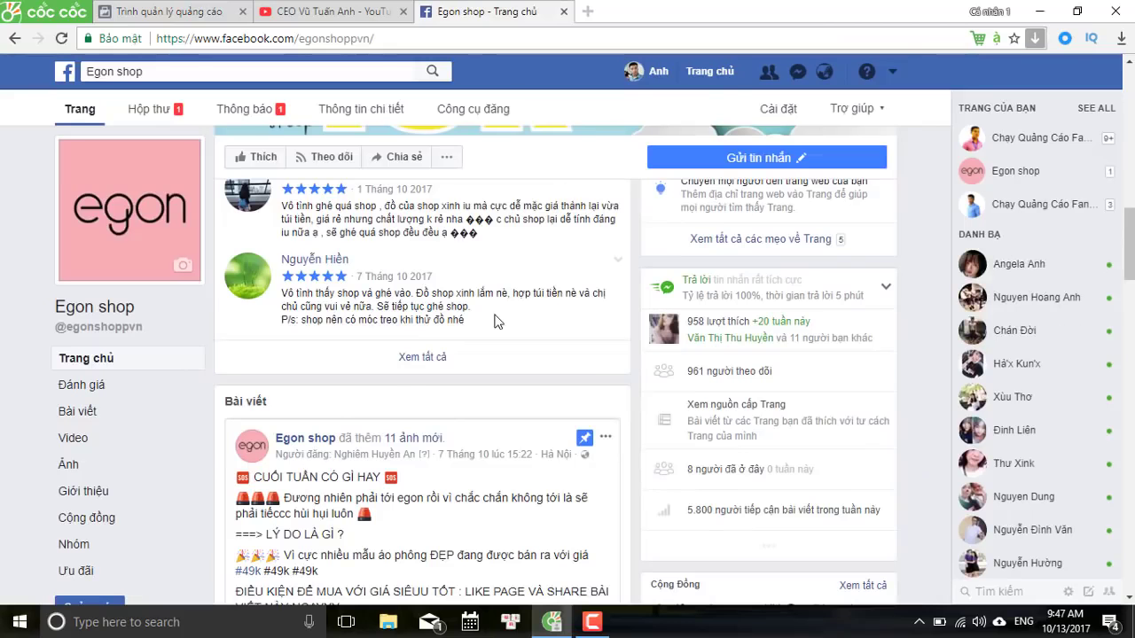
scroll(495, 322, up, 10)
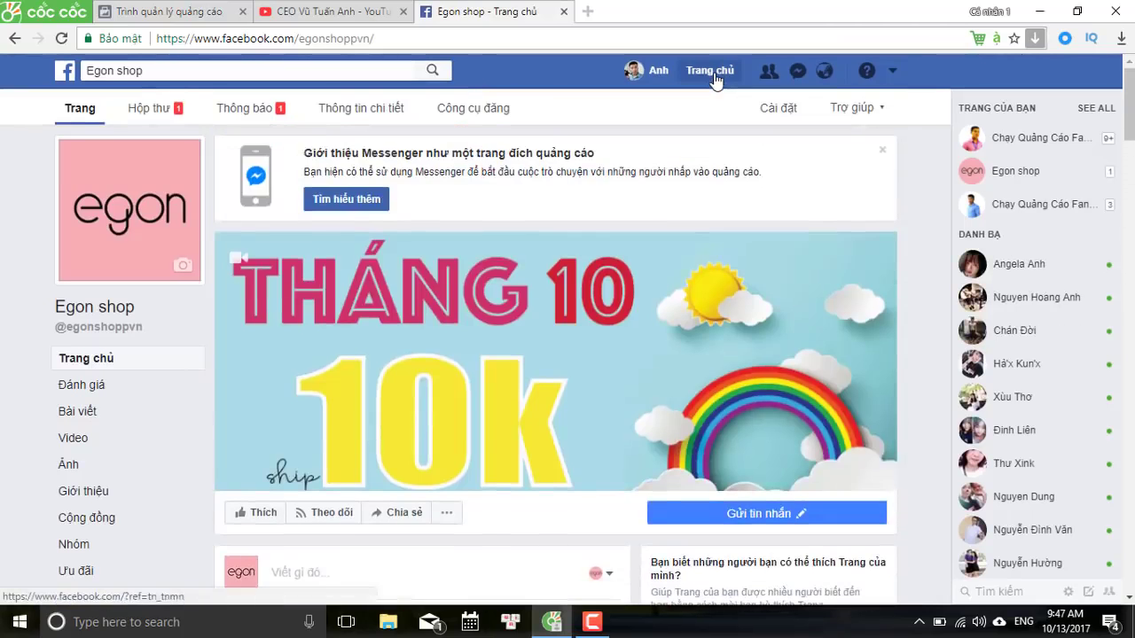
click(715, 74)
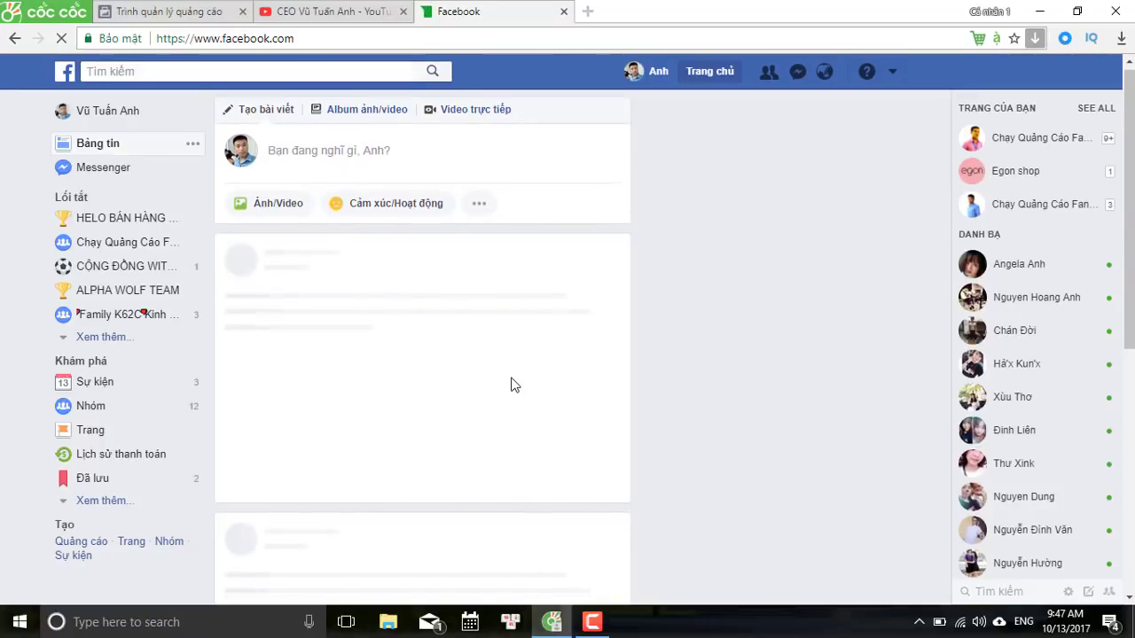
scroll(511, 385, down, 3)
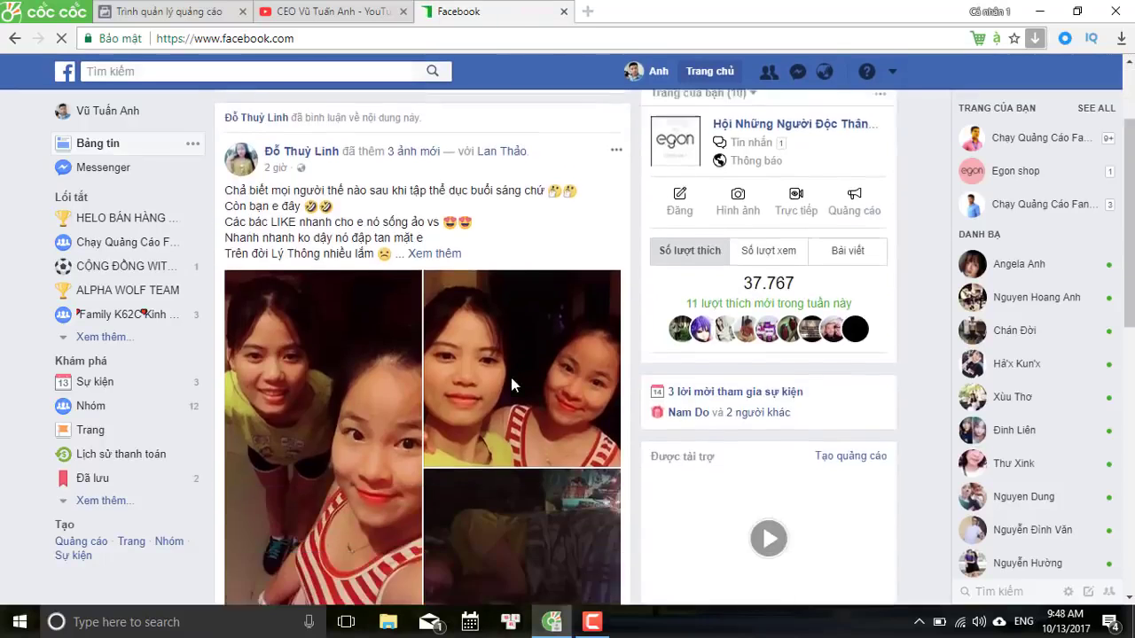
scroll(511, 384, down, 10)
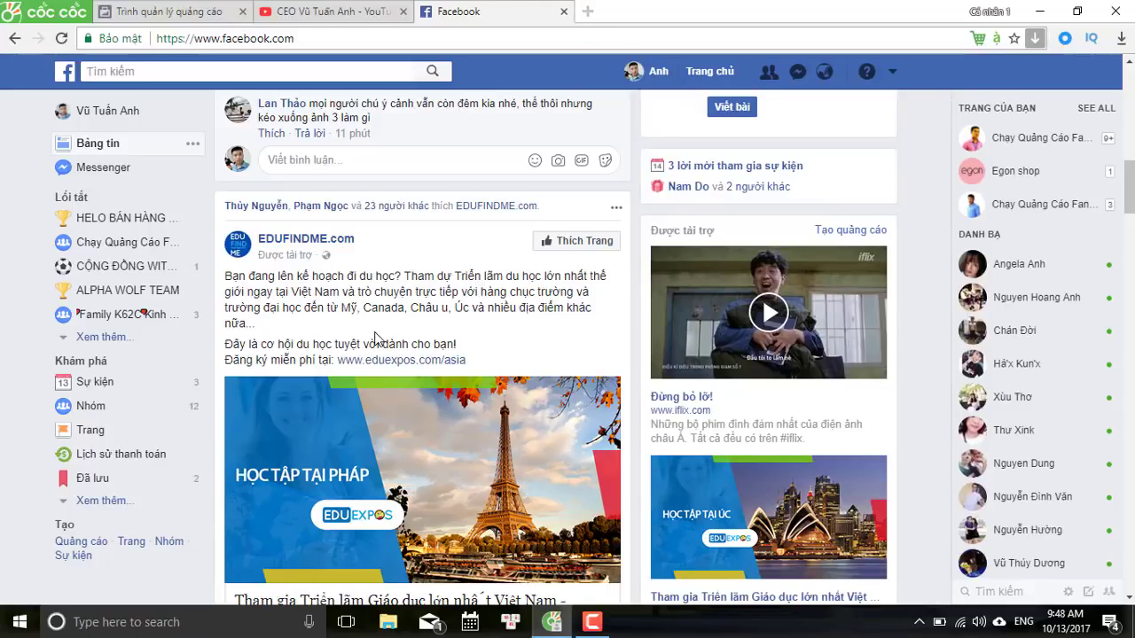
scroll(380, 323, down, 1)
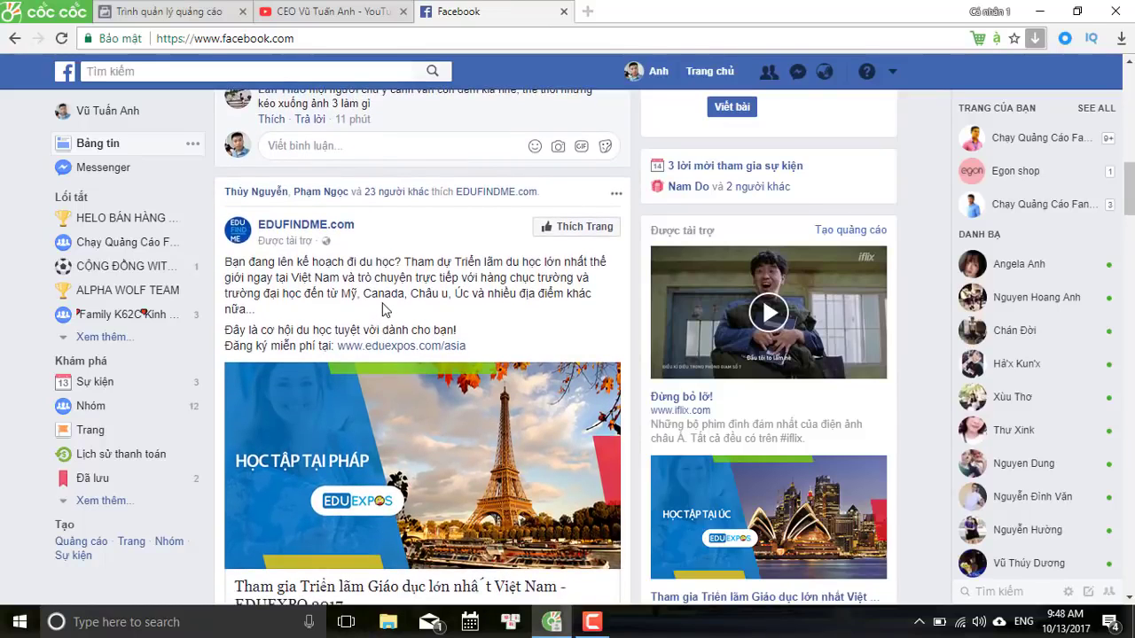
scroll(390, 283, down, 10)
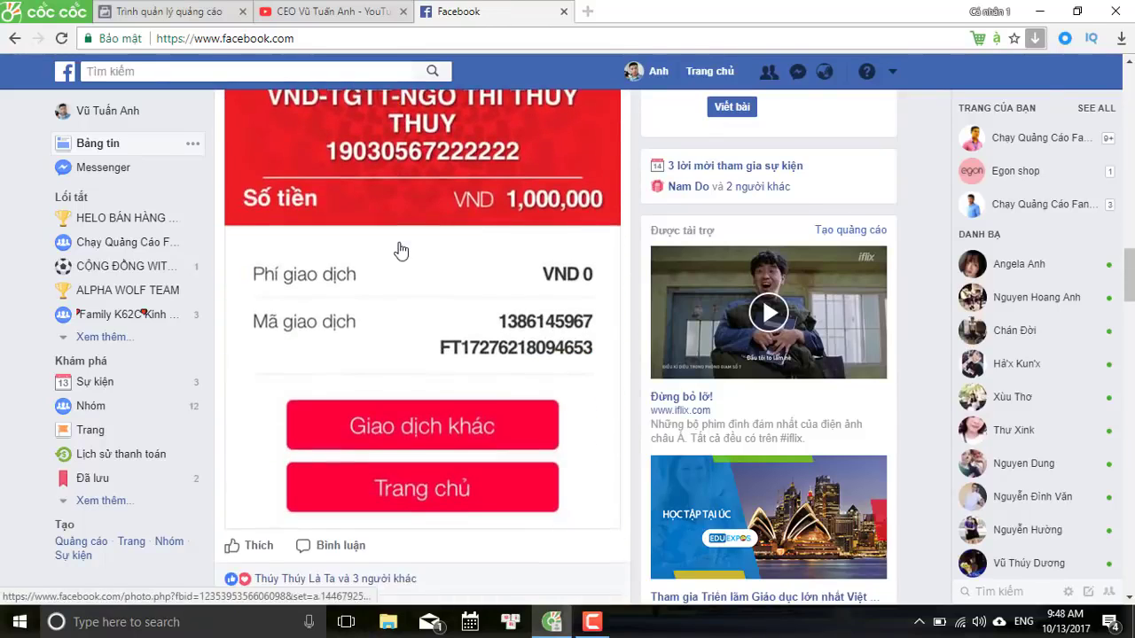
click(404, 248)
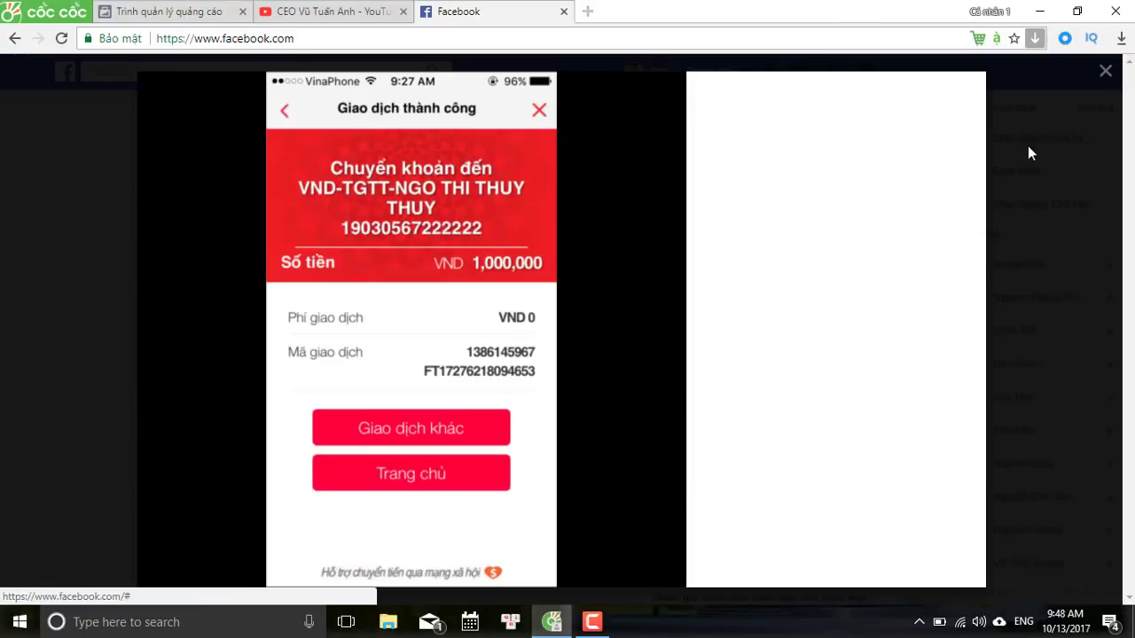
click(1028, 145)
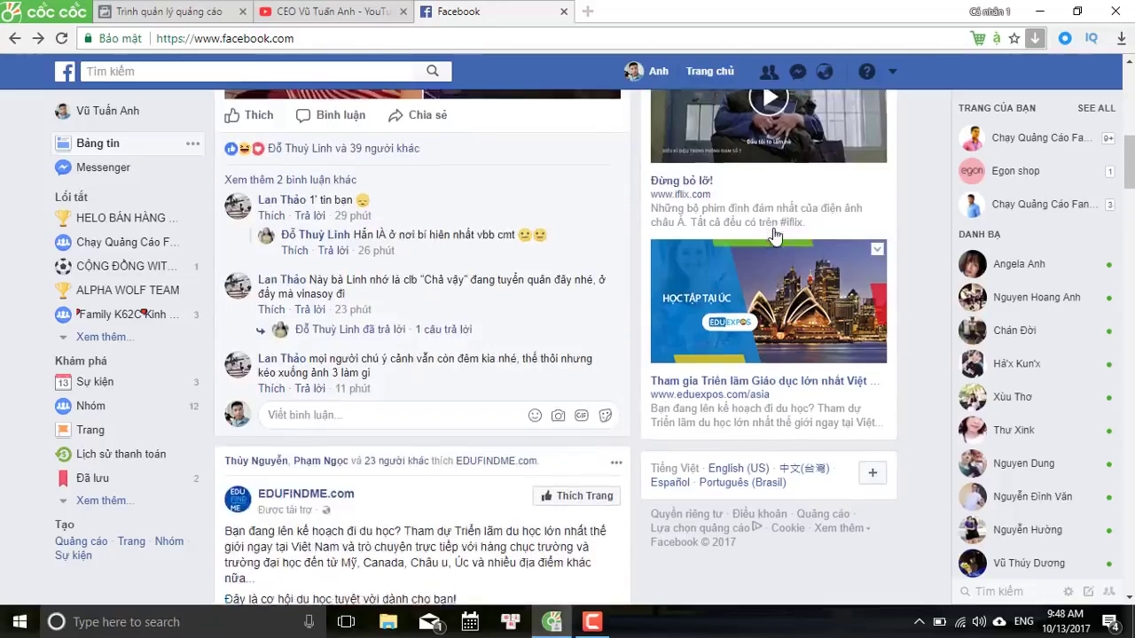
scroll(773, 235, up, 5)
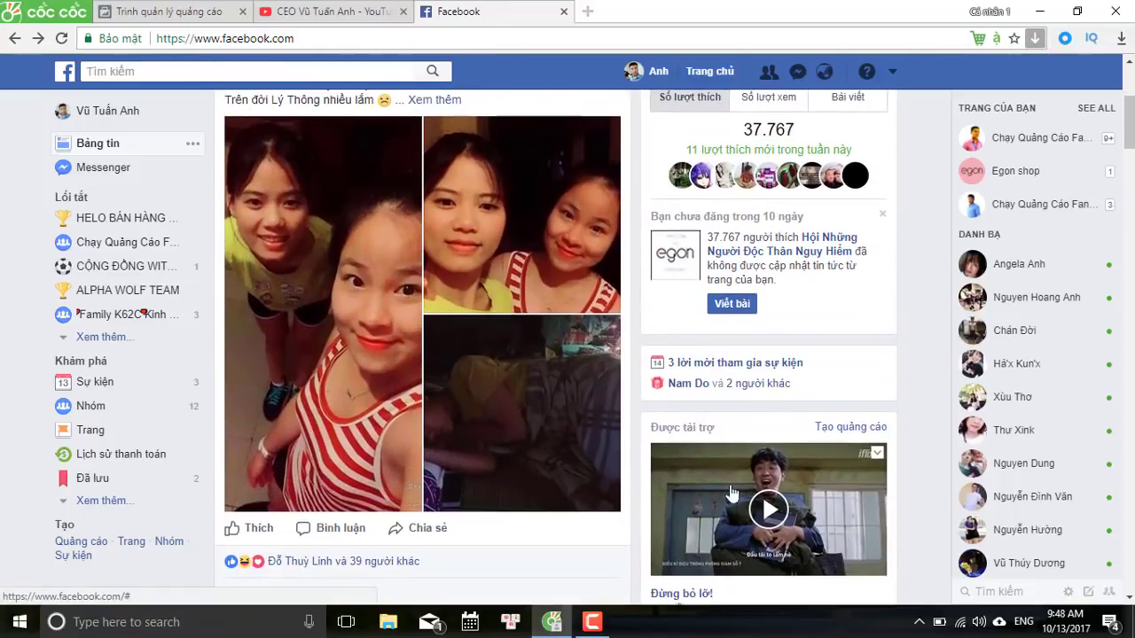
scroll(760, 496, down, 3)
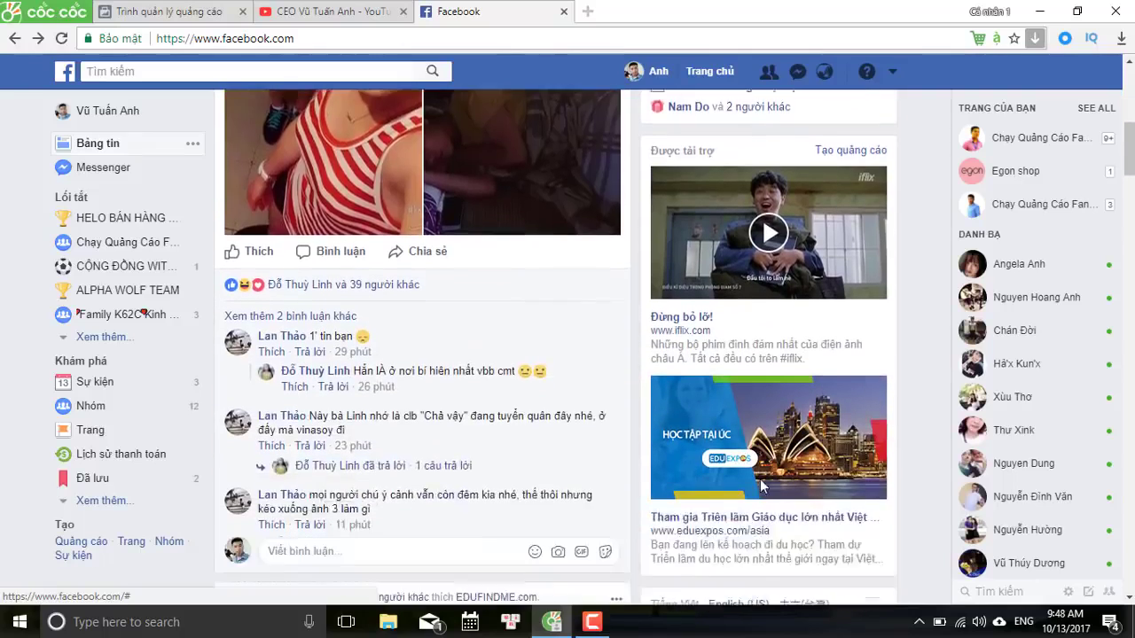
scroll(760, 485, down, 2)
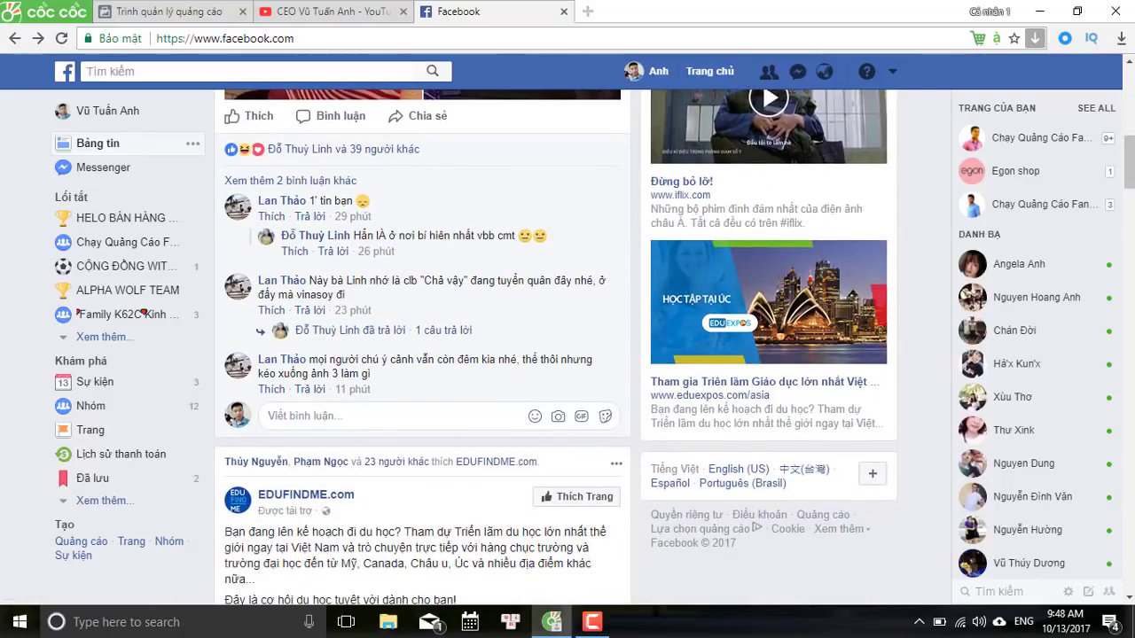
Back in Ads Manager, exclude Bài viết tức thời, Video trực tuyến, Cột bên phải and Video được đề xuất from the Facebook placements.
click(171, 7)
scroll(383, 320, down, 4)
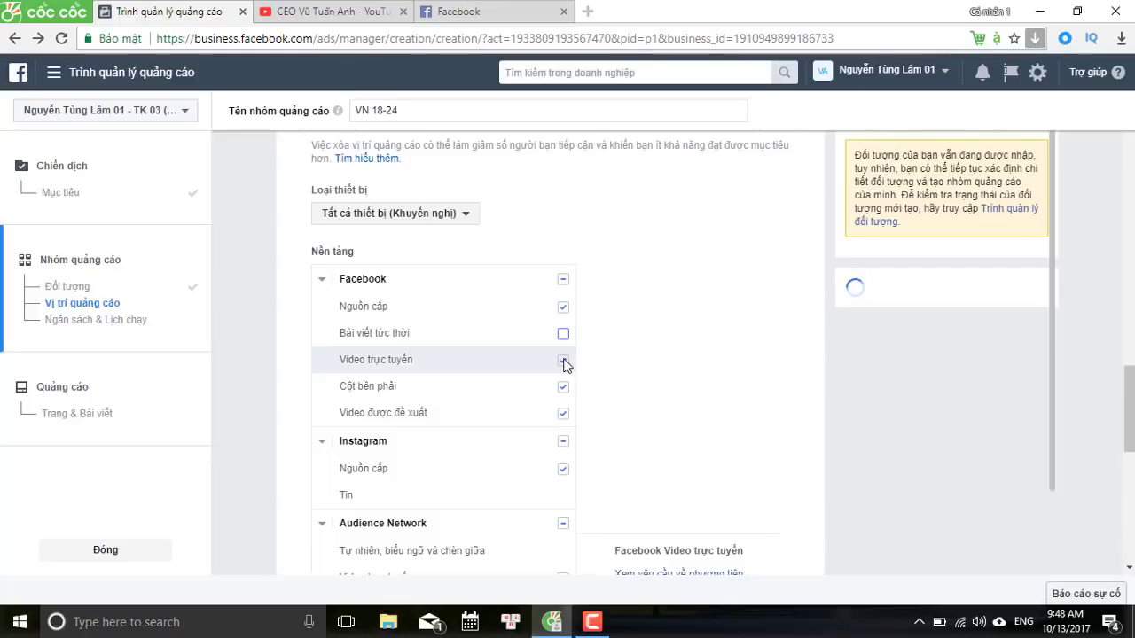
click(562, 361)
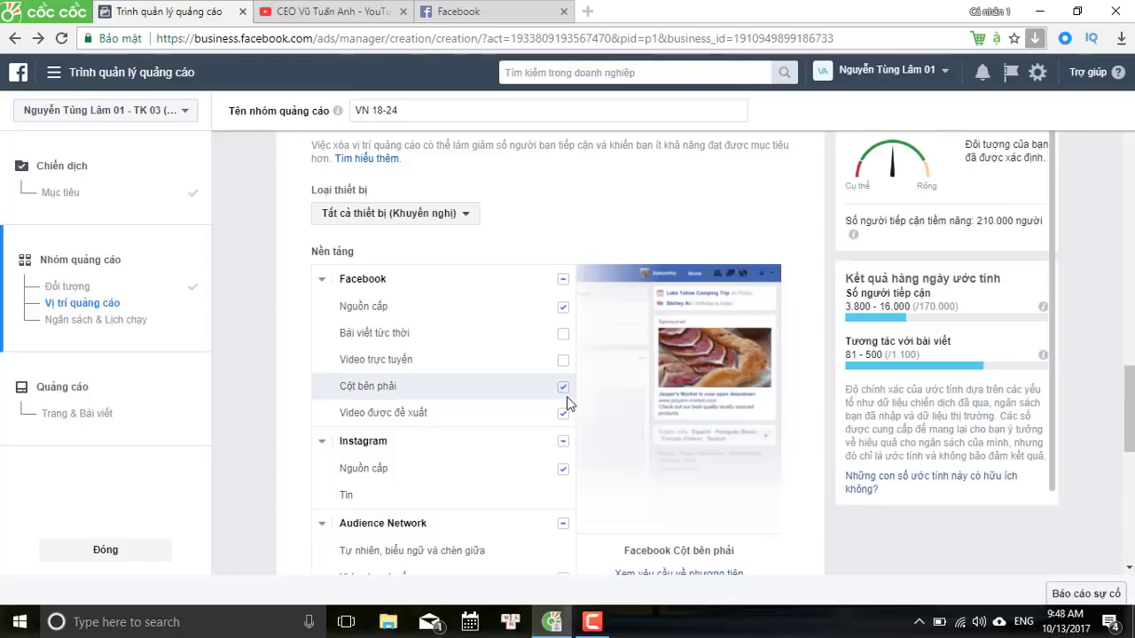
click(563, 412)
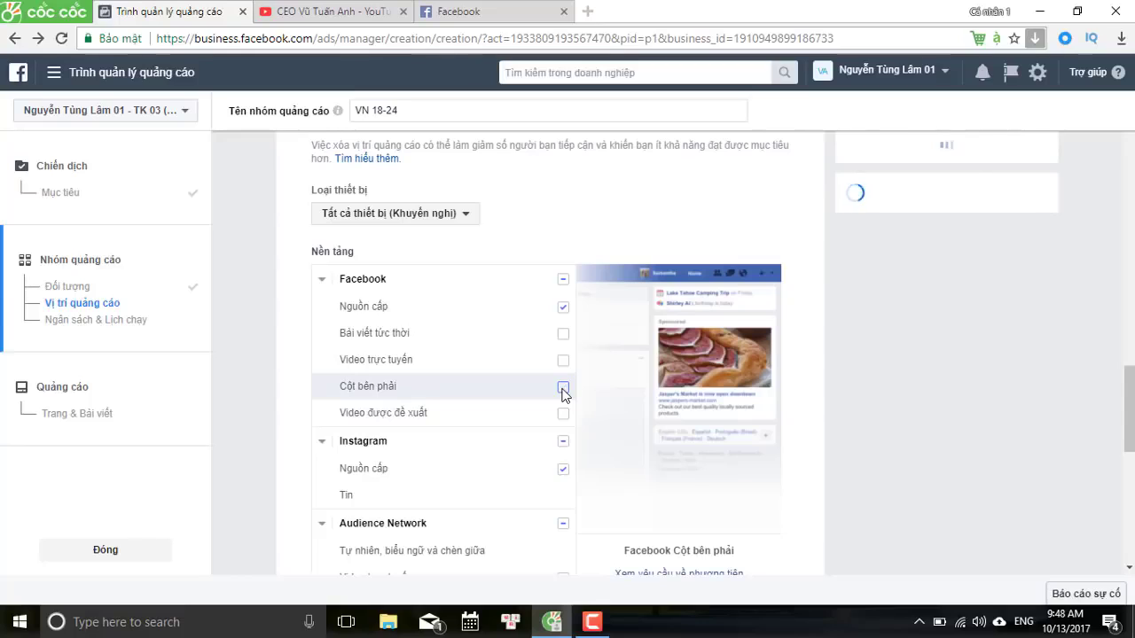
click(563, 387)
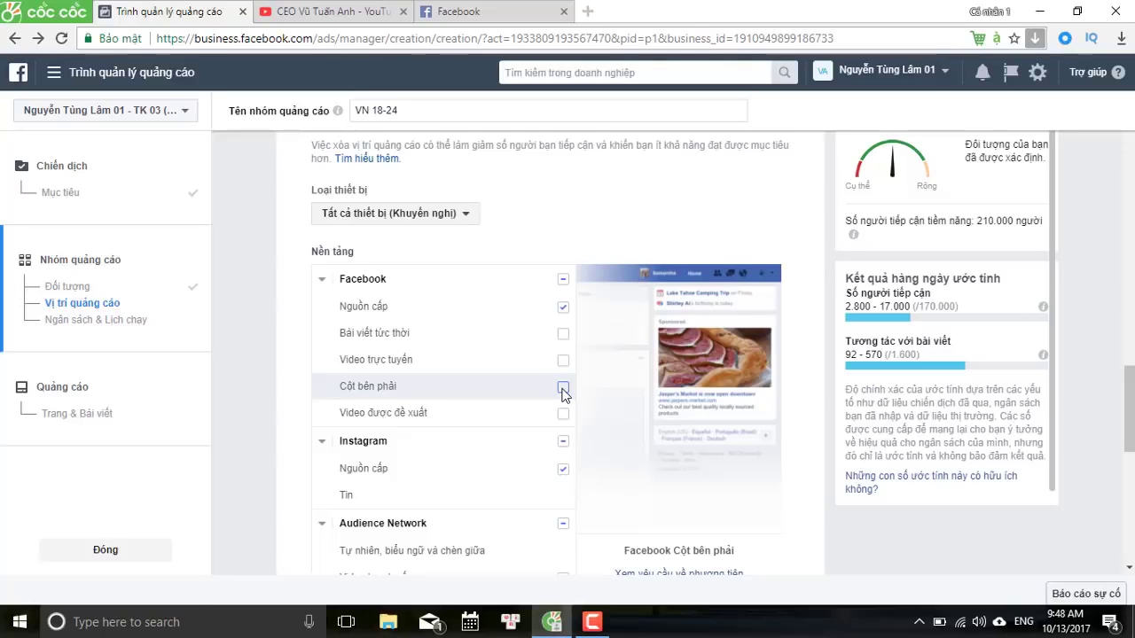
Exclude all Instagram and Audience Network placements, leaving only the Facebook Nguồn cấp placement selected.
click(563, 442)
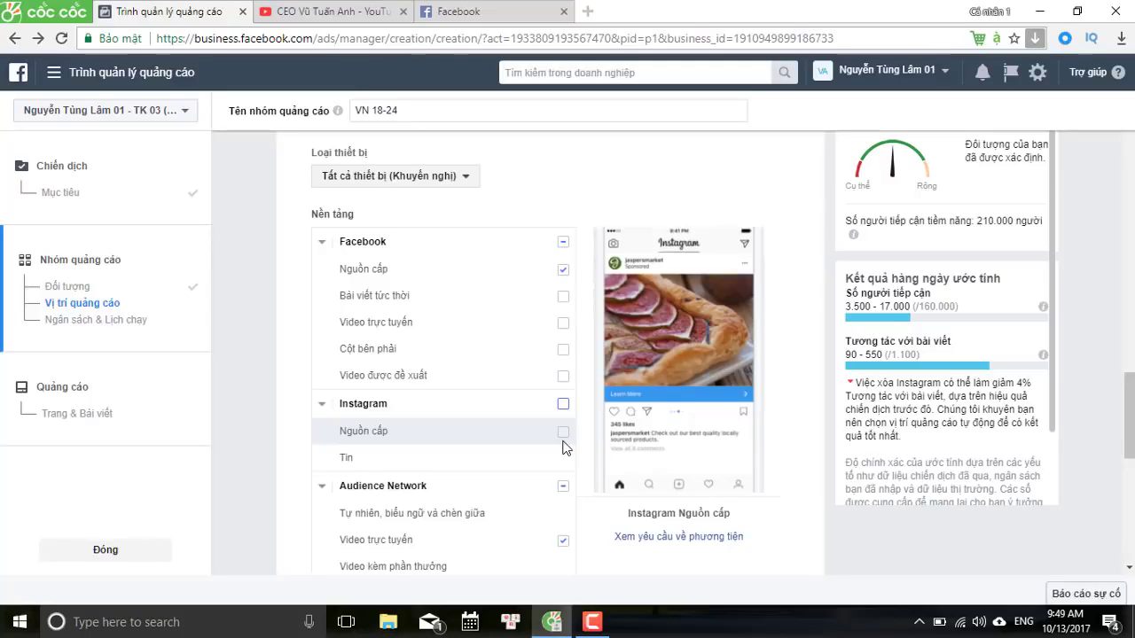
scroll(565, 448, down, 2)
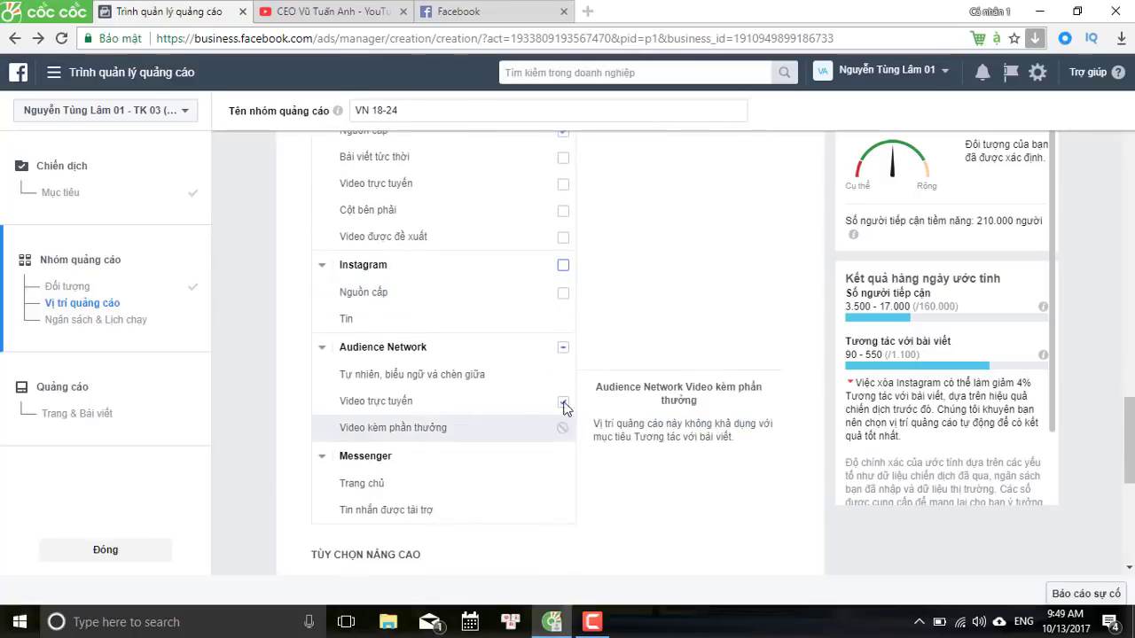
click(563, 349)
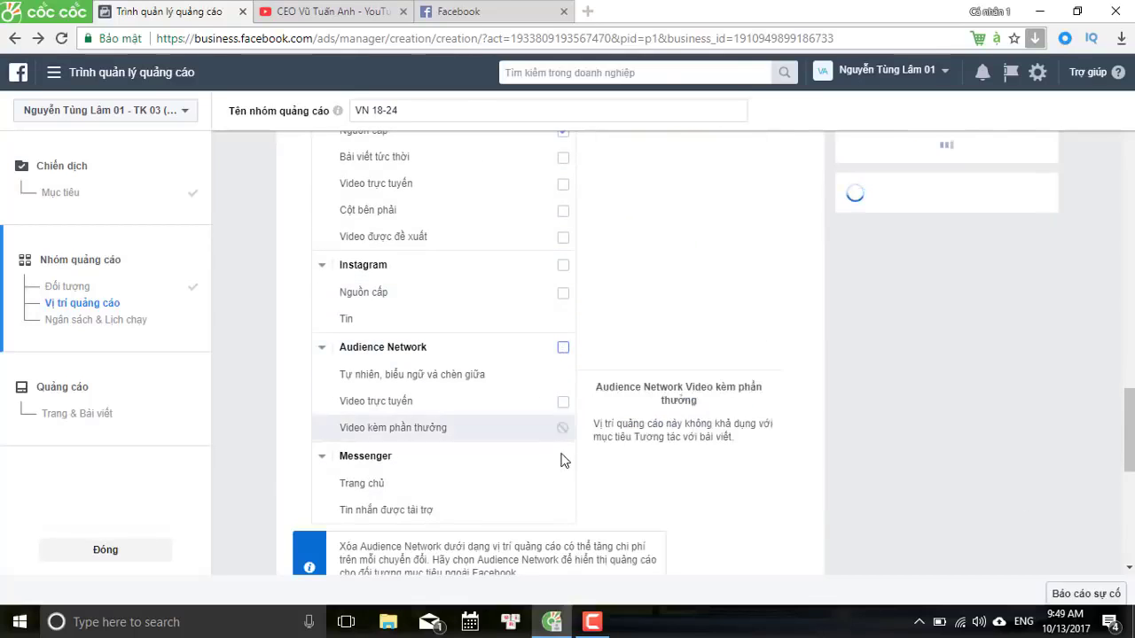
scroll(569, 468, down, 2)
scroll(568, 468, down, 2)
scroll(569, 468, up, 7)
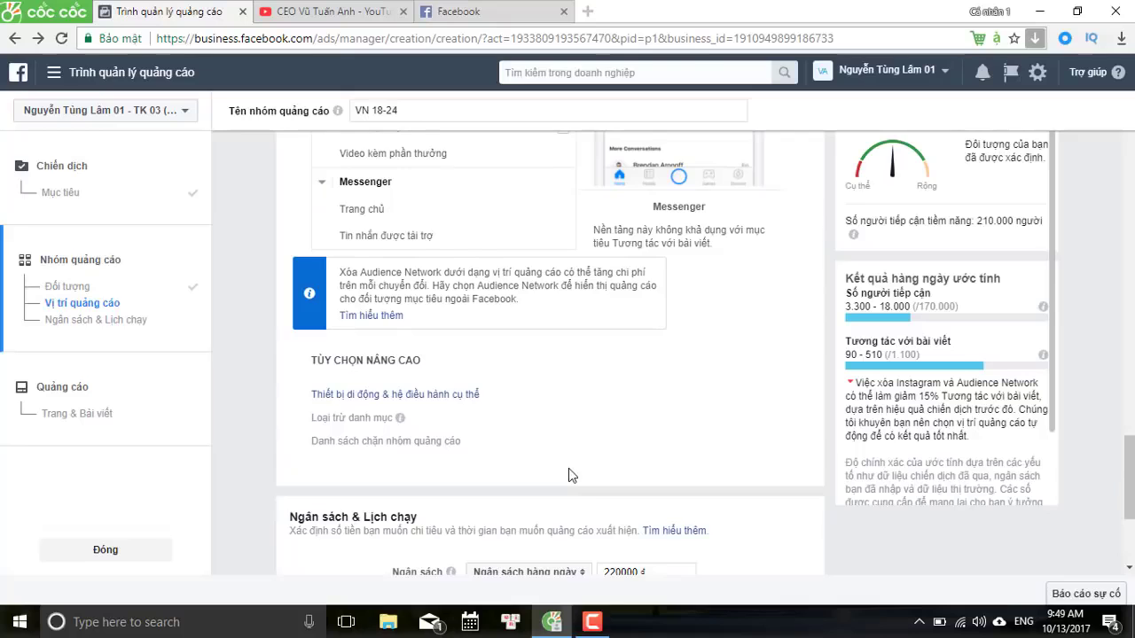
scroll(569, 468, up, 1)
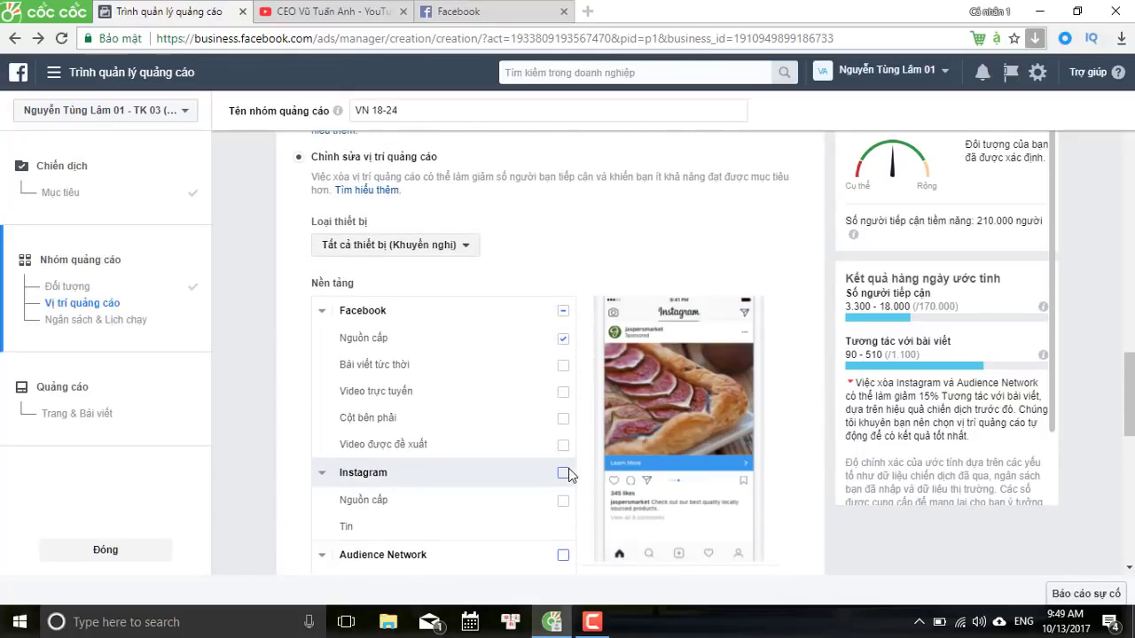
Set the ad set's daily budget to 200000 ₫.
scroll(568, 474, down, 12)
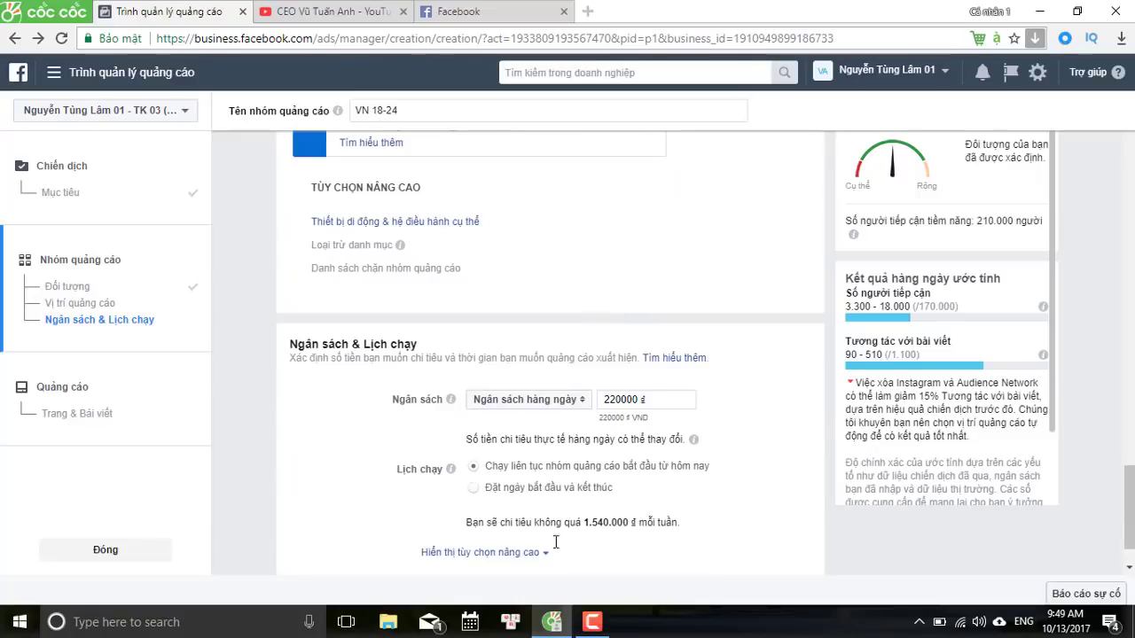
click(615, 397)
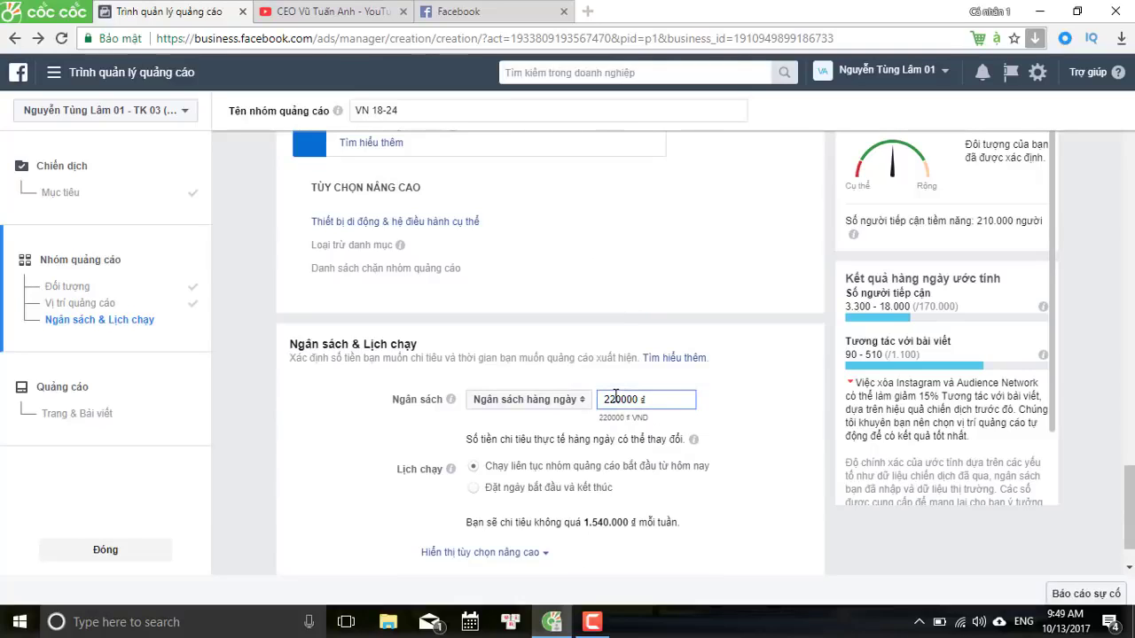
key(BackSpace)
key(BackSpace)
text(20)
Change the ad set's budget type to Ngân sách trọn đời.
click(557, 406)
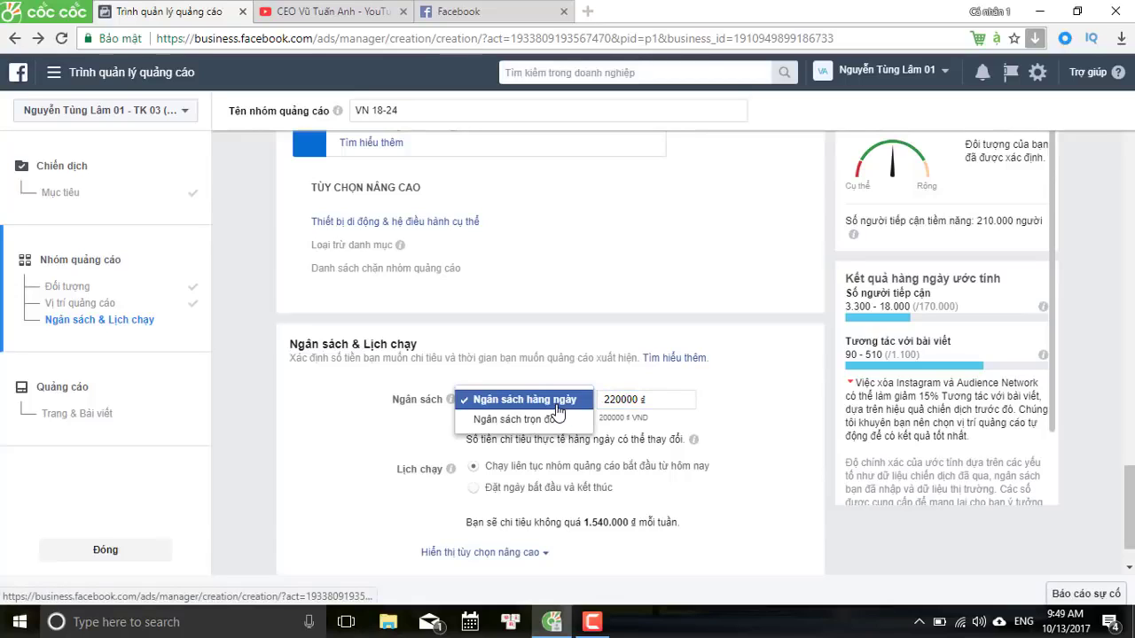
click(590, 624)
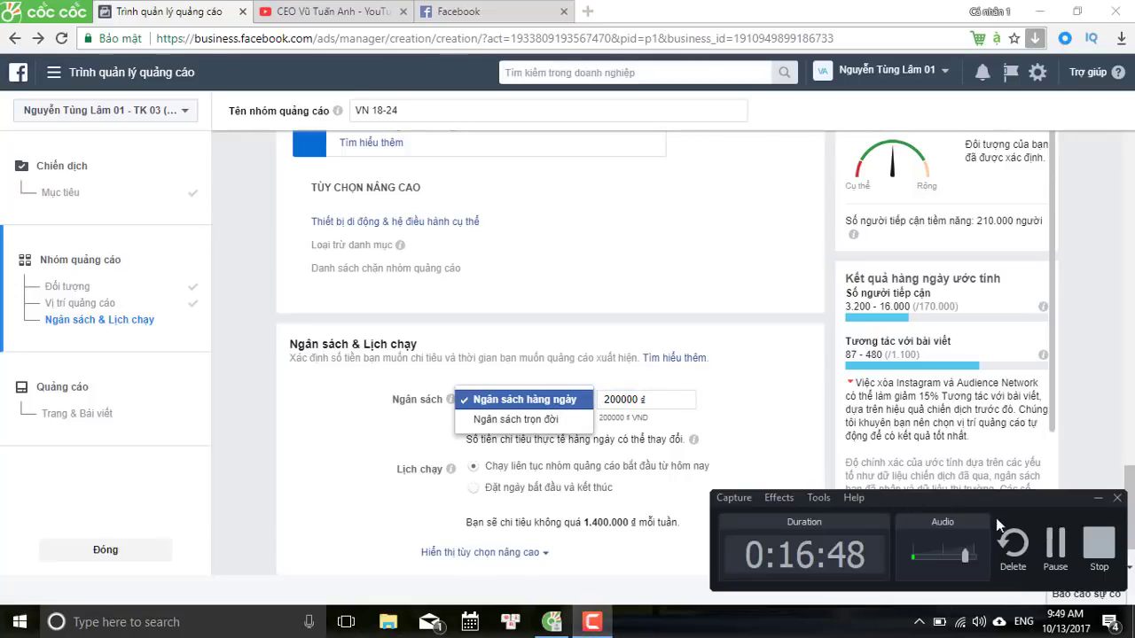
click(1065, 551)
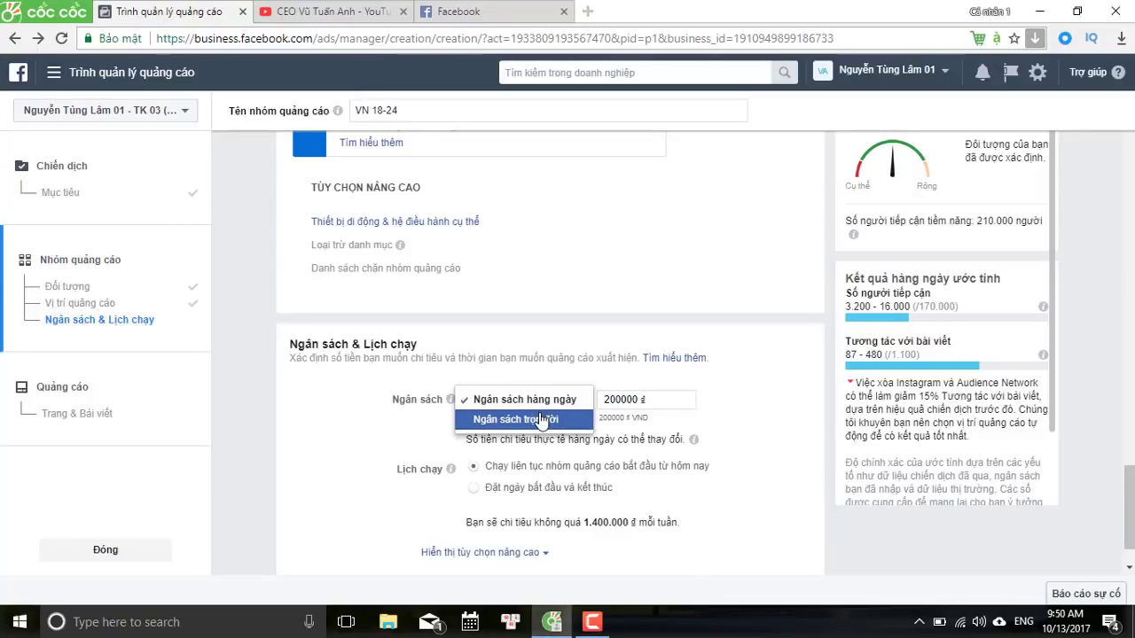
click(542, 420)
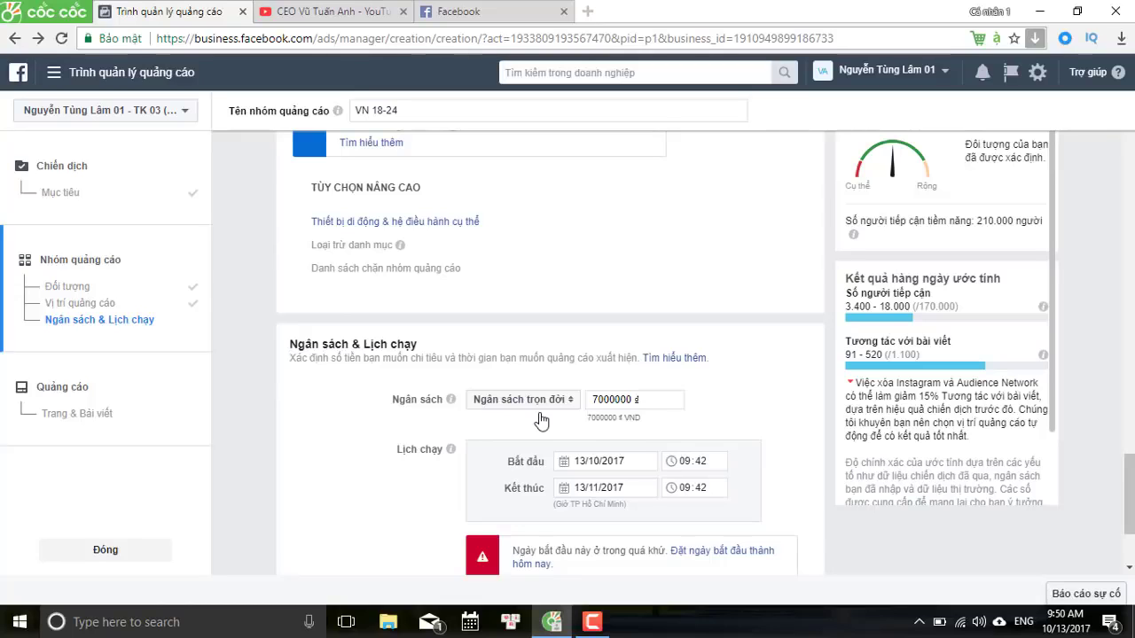
scroll(541, 420, down, 1)
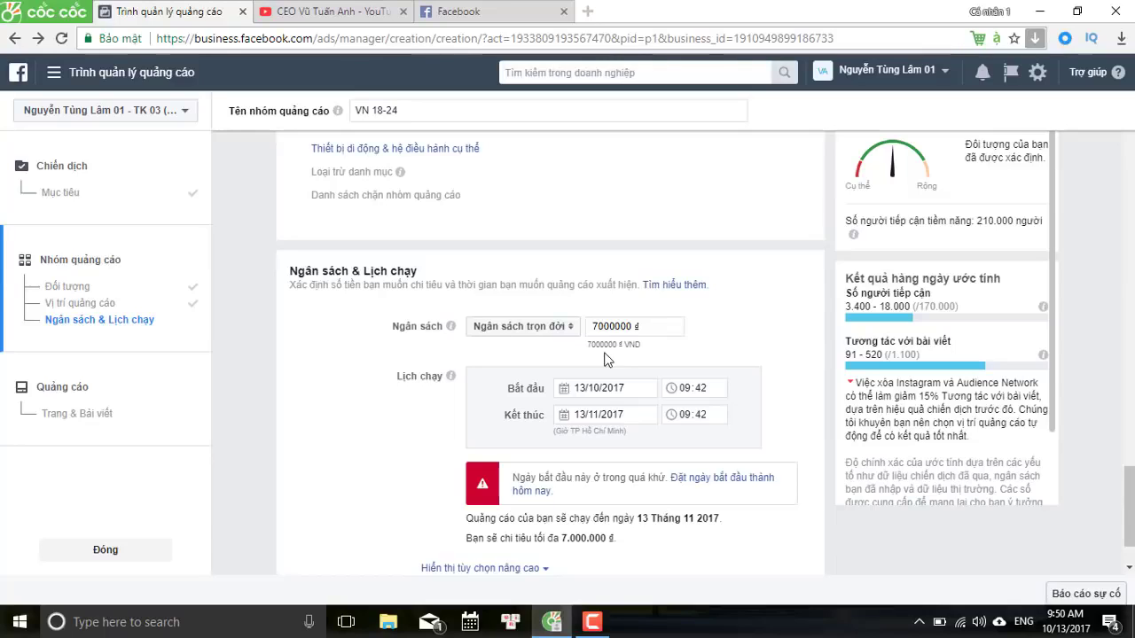
Switch the budget type back to Ngân sách hàng ngày and set the schedule's start time to 20:42.
click(545, 326)
click(540, 306)
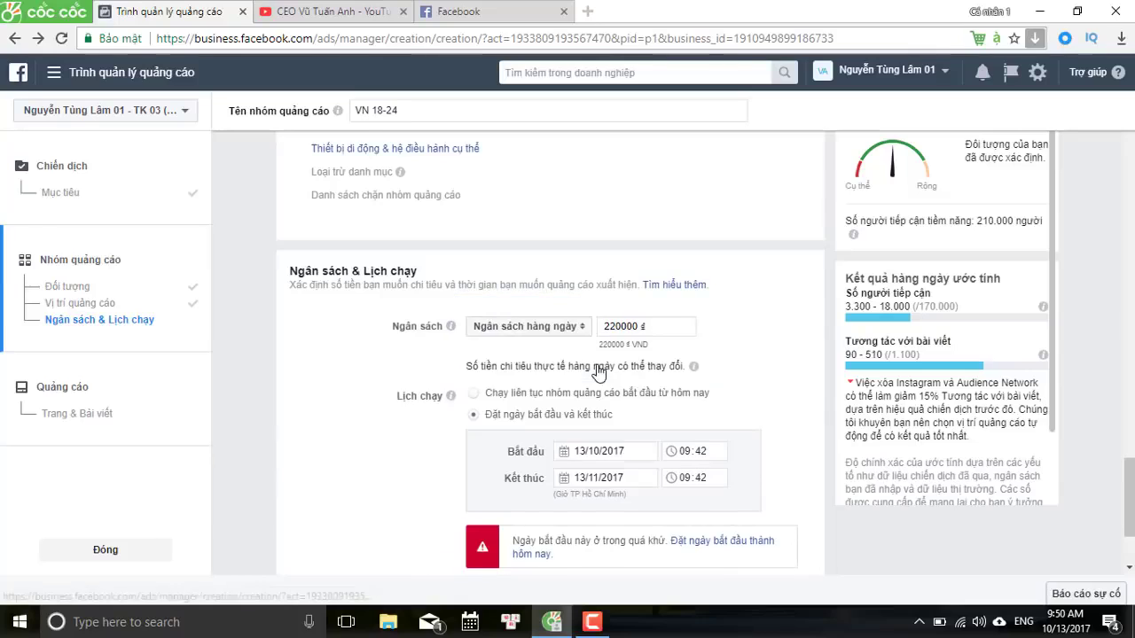
scroll(443, 301, down, 1)
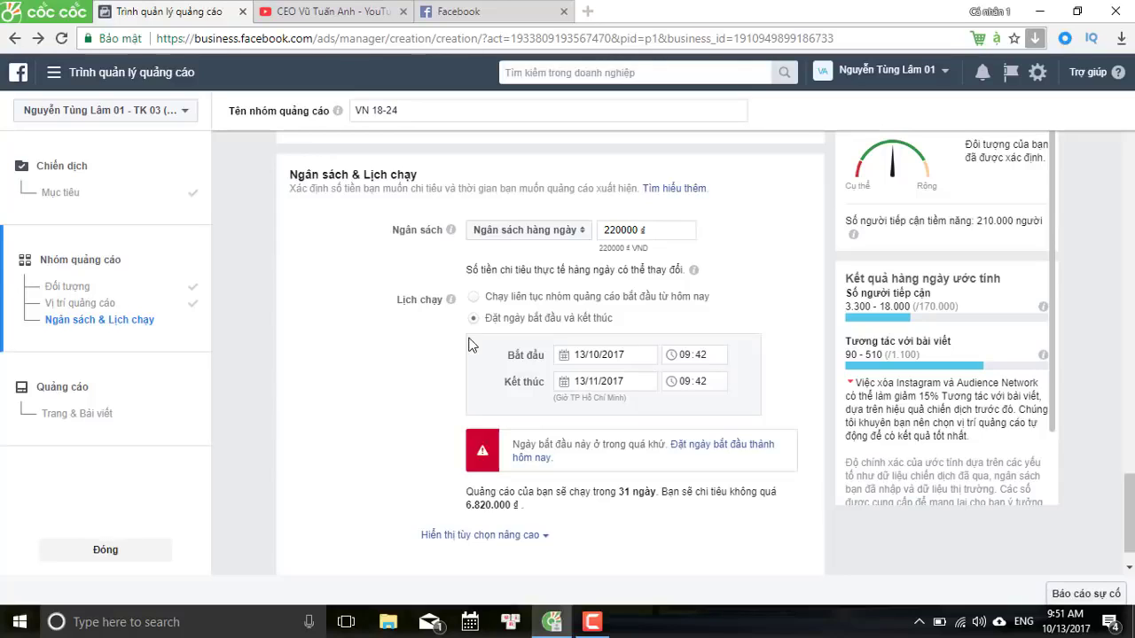
click(681, 362)
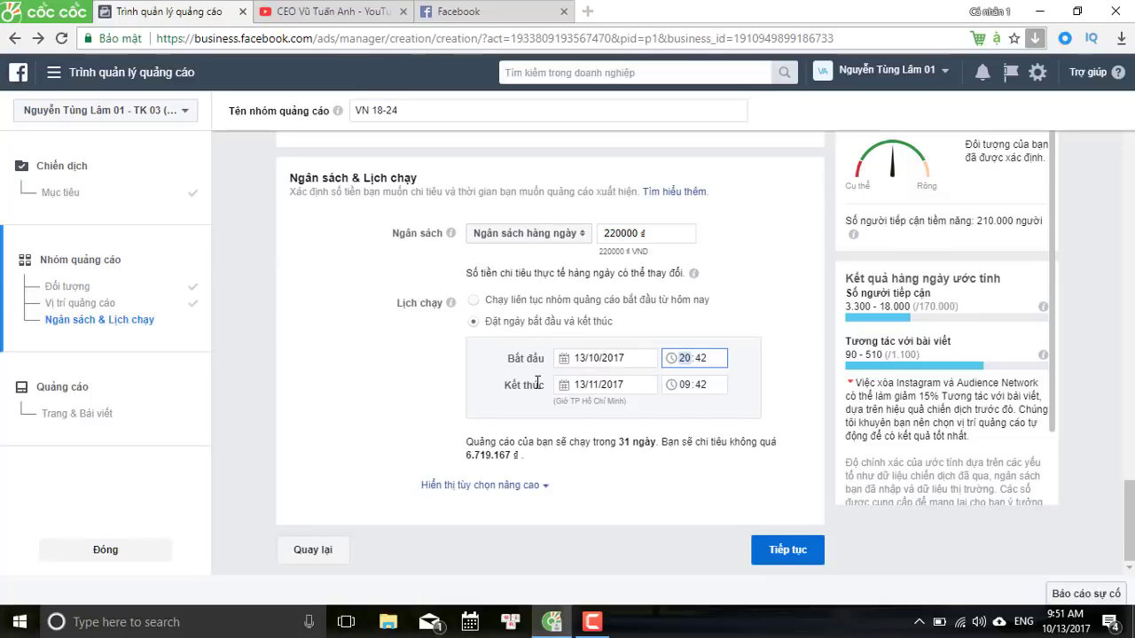
click(379, 334)
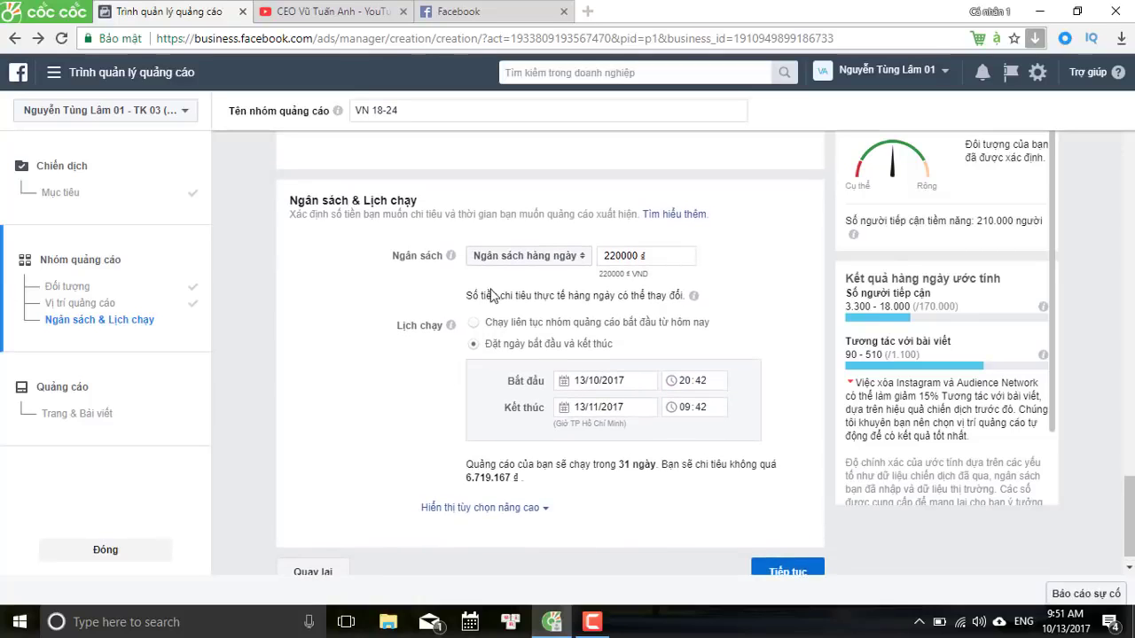
Set the ad set schedule's end date to 18/10/2017.
click(597, 384)
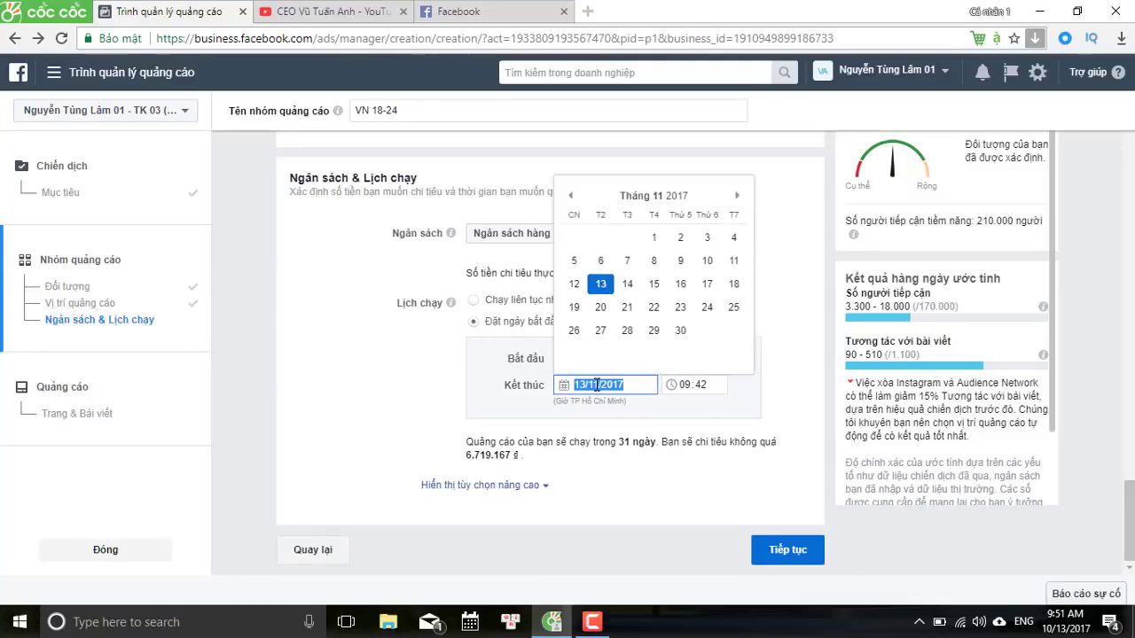
click(570, 196)
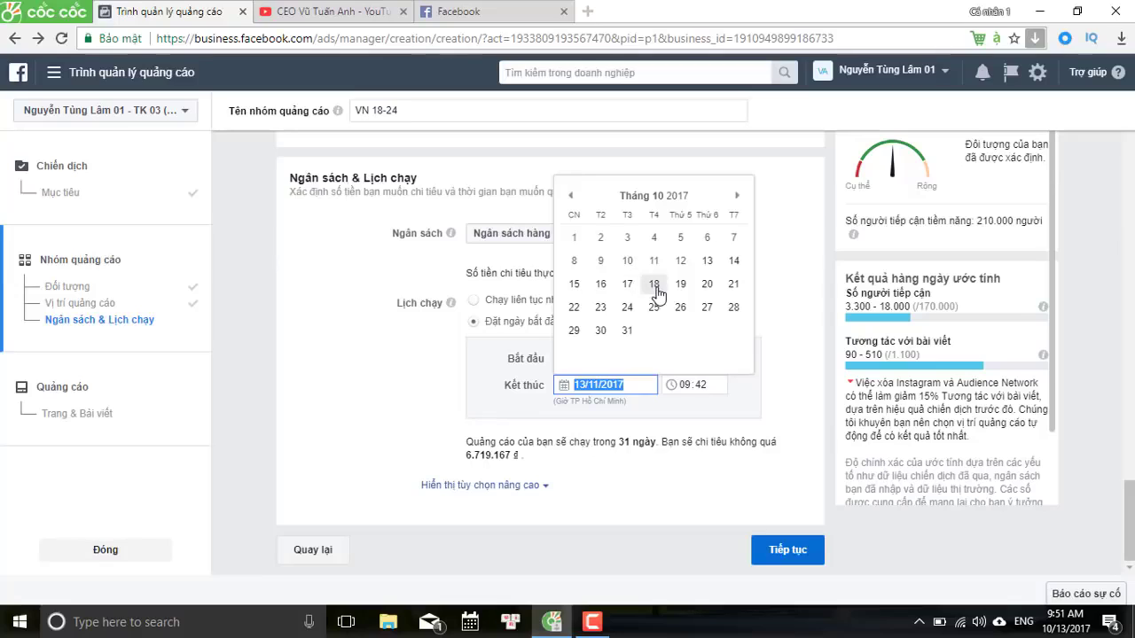
click(655, 285)
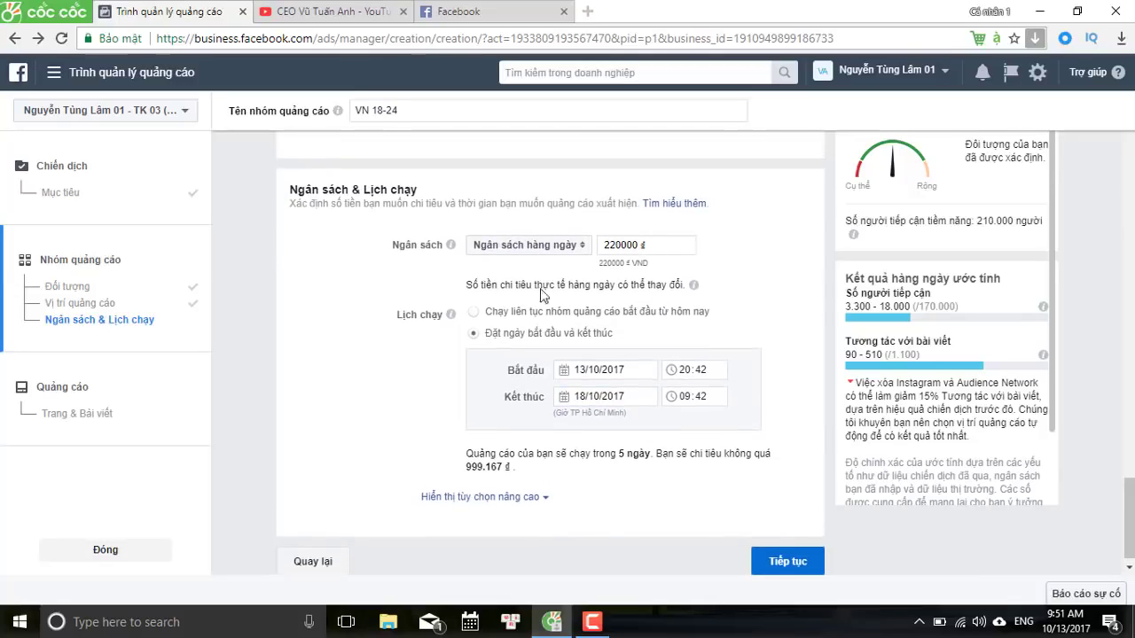
Set the ad set to run continuously from today and review the delivery optimization choices in the advanced options.
click(525, 312)
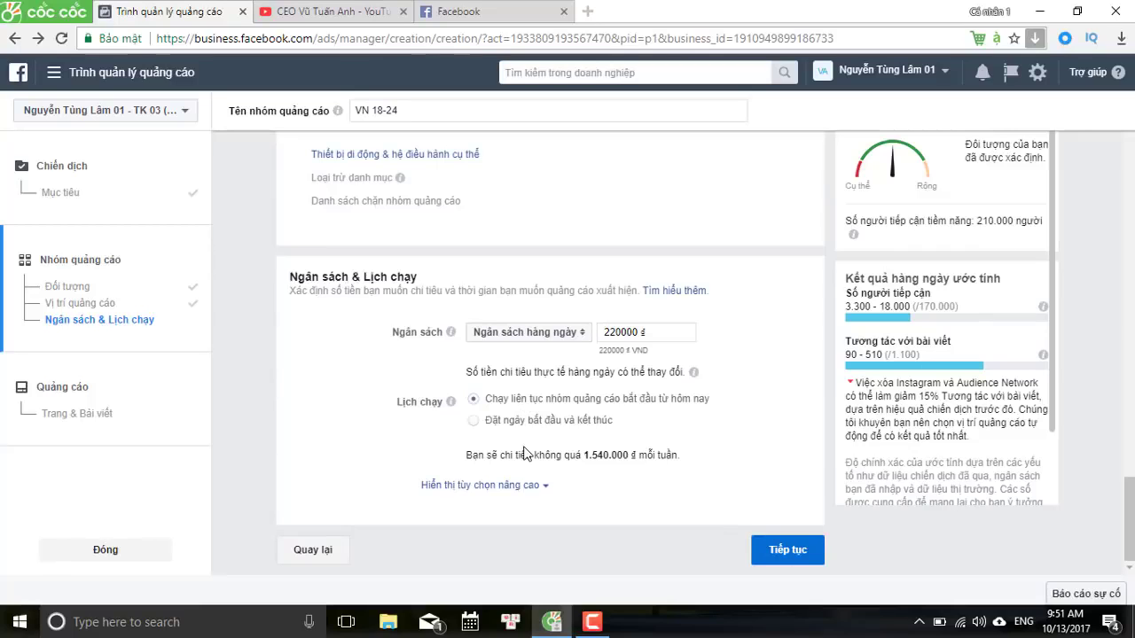
click(508, 487)
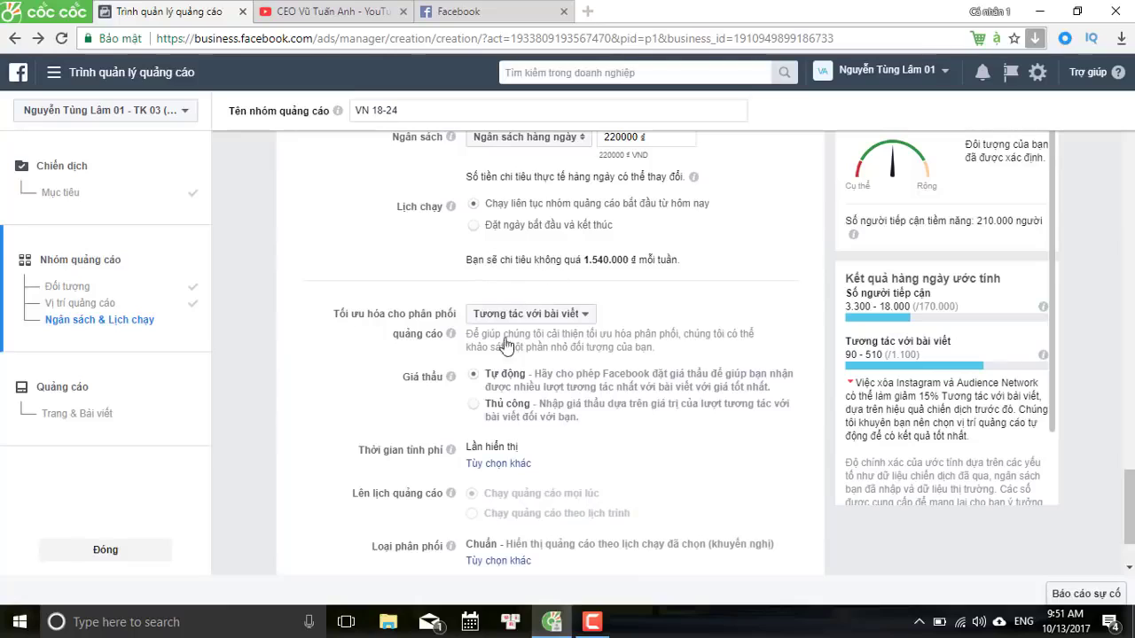
click(536, 312)
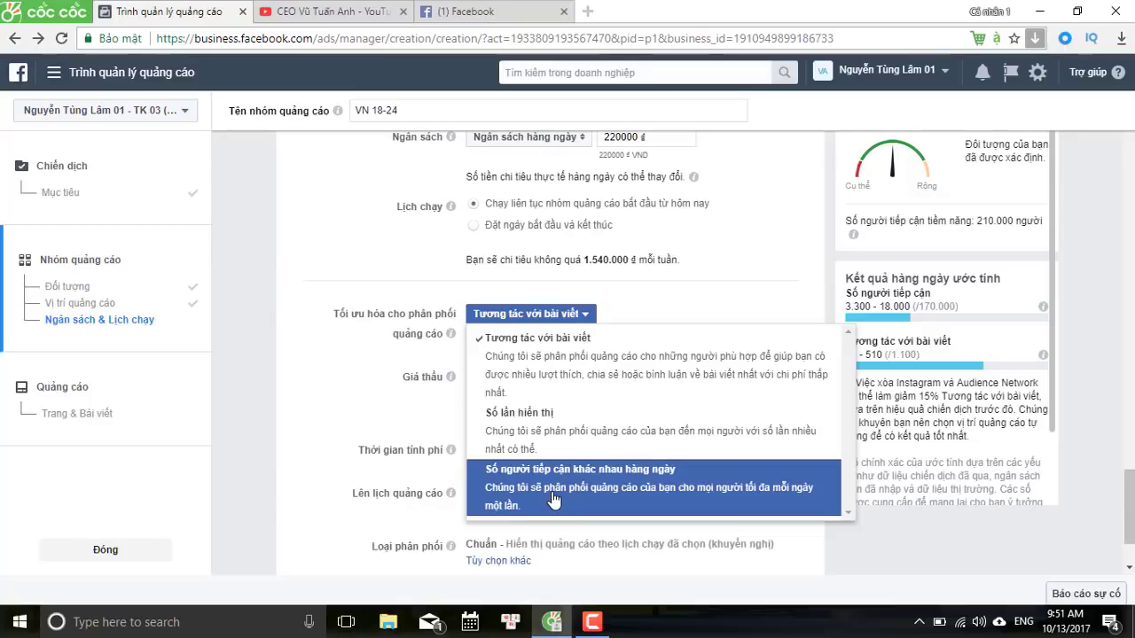
click(415, 431)
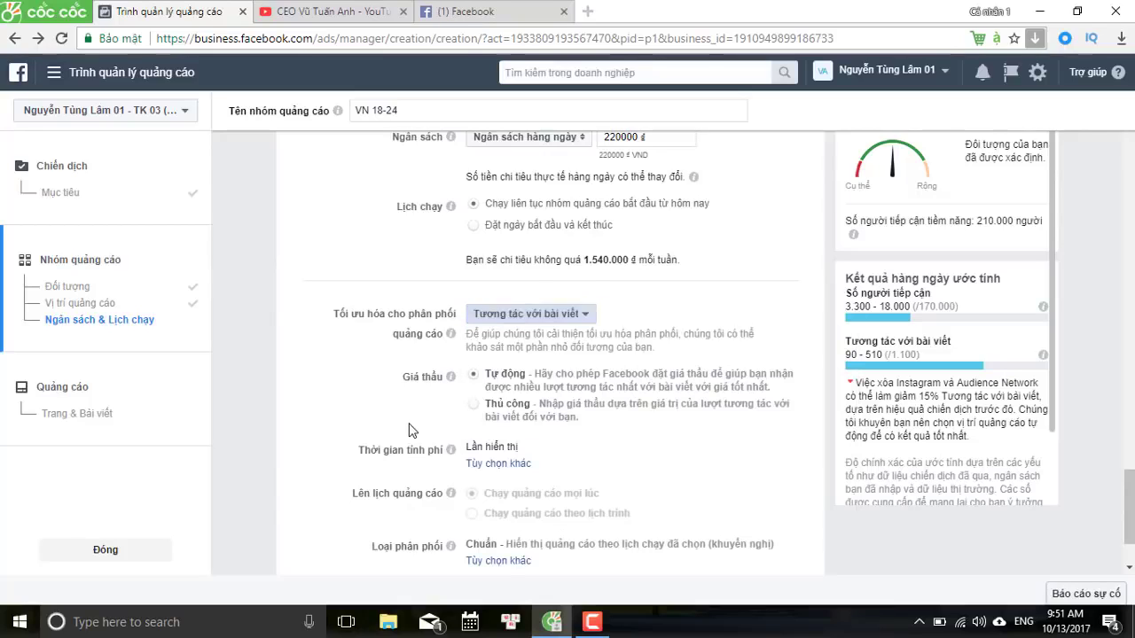
Switch the bid to Thủ công and back to Tự động, and show the alternative charging options.
click(510, 414)
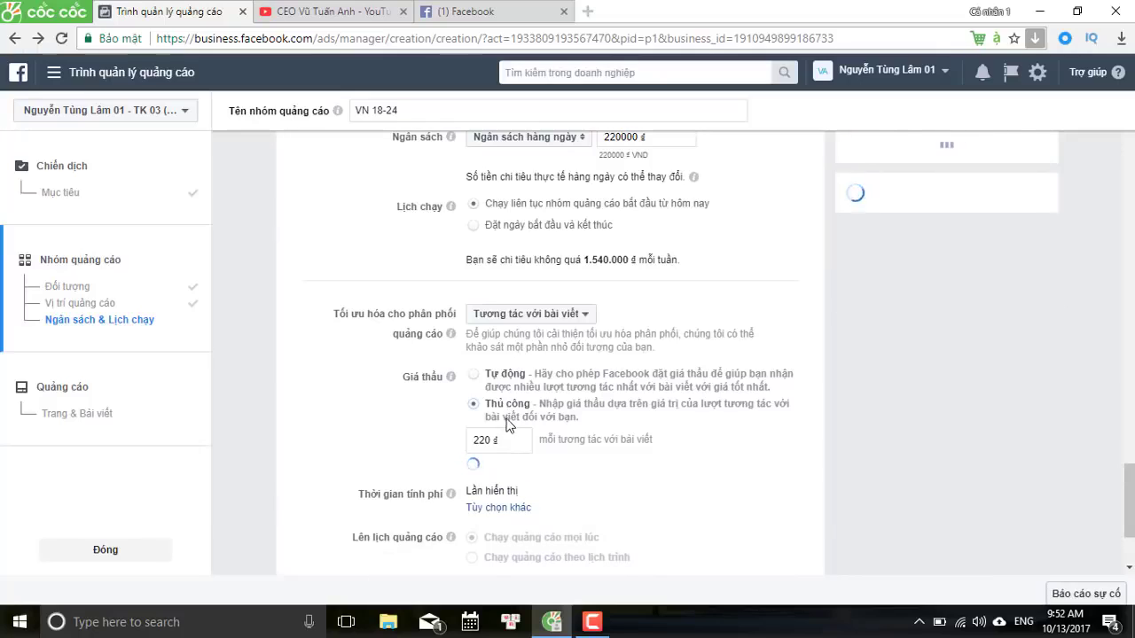
click(506, 378)
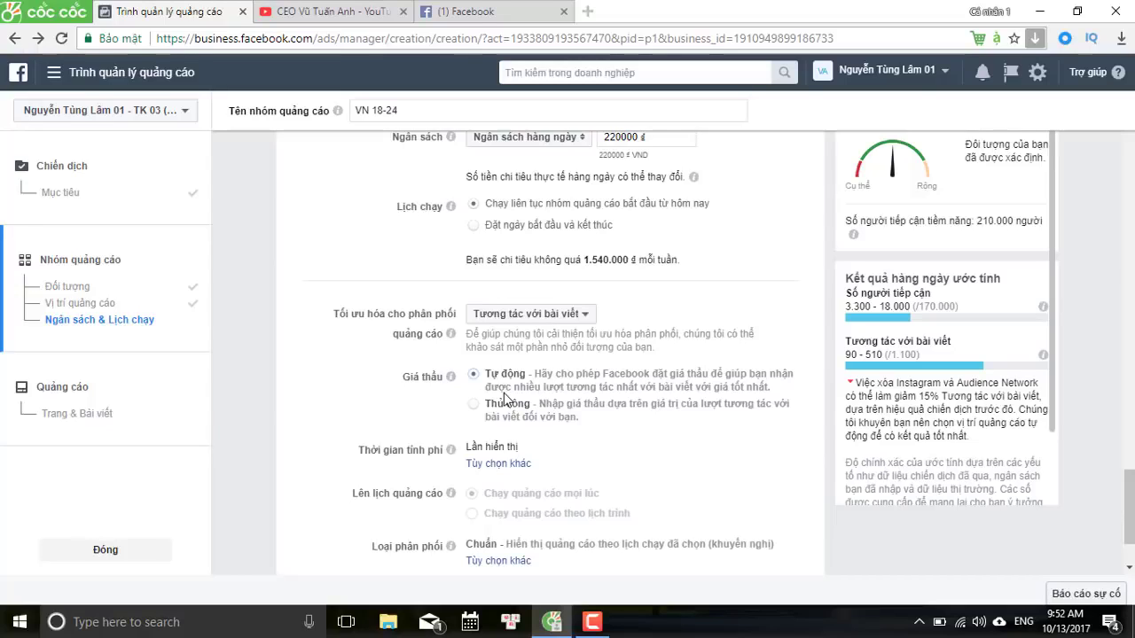
scroll(506, 399, down, 1)
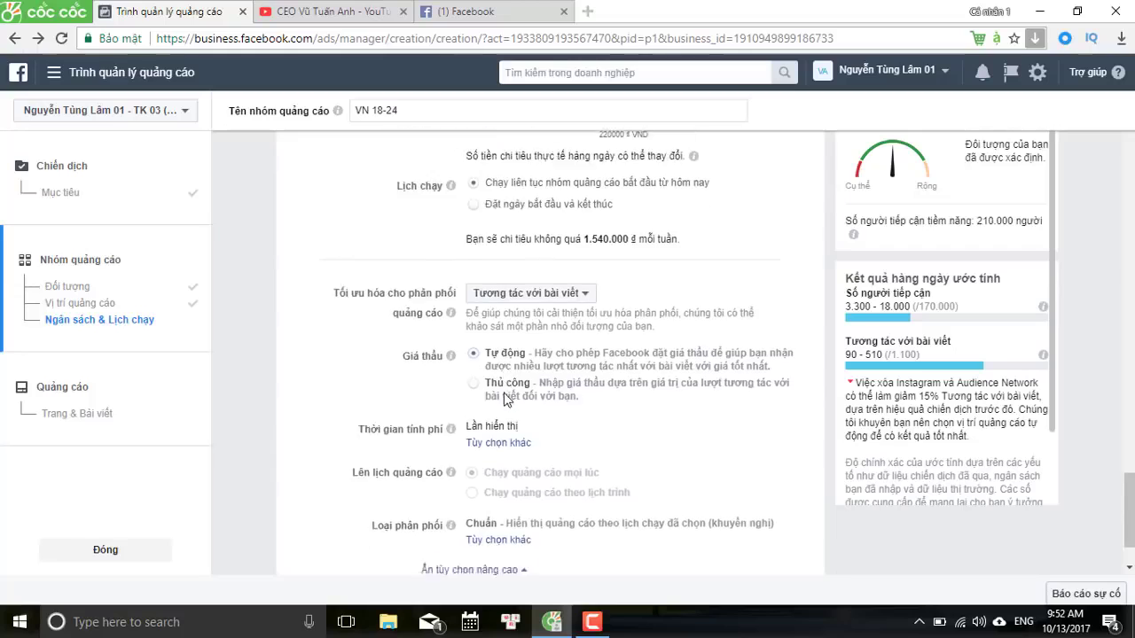
click(504, 358)
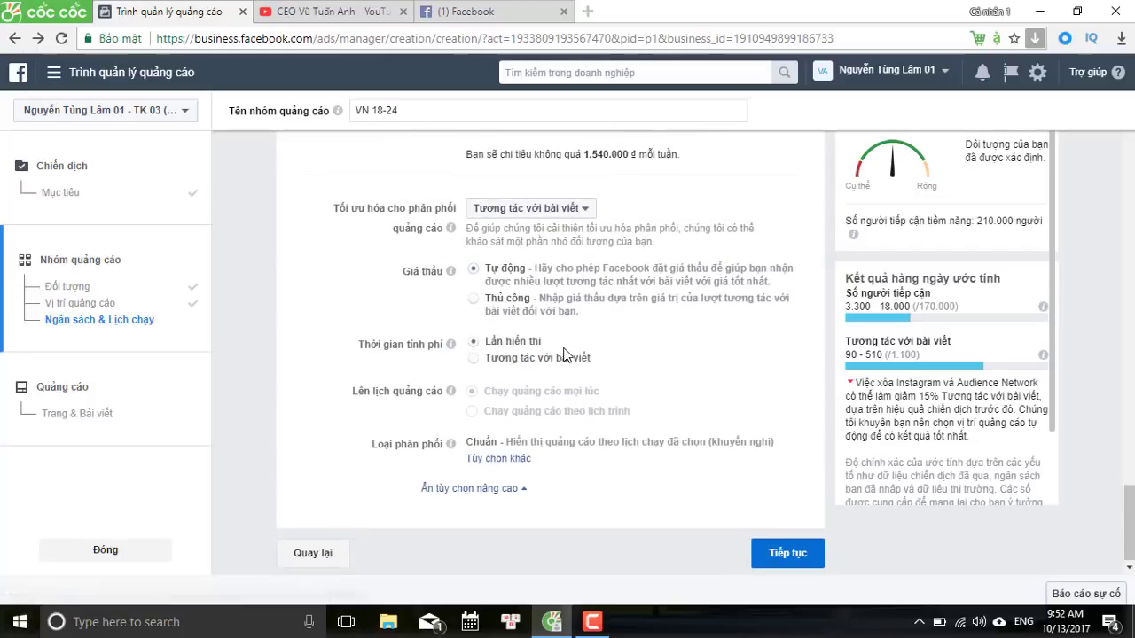
mouse_move(450, 344)
Show the alternative delivery types in the advanced options and proceed to the ad's page and post setup.
click(493, 485)
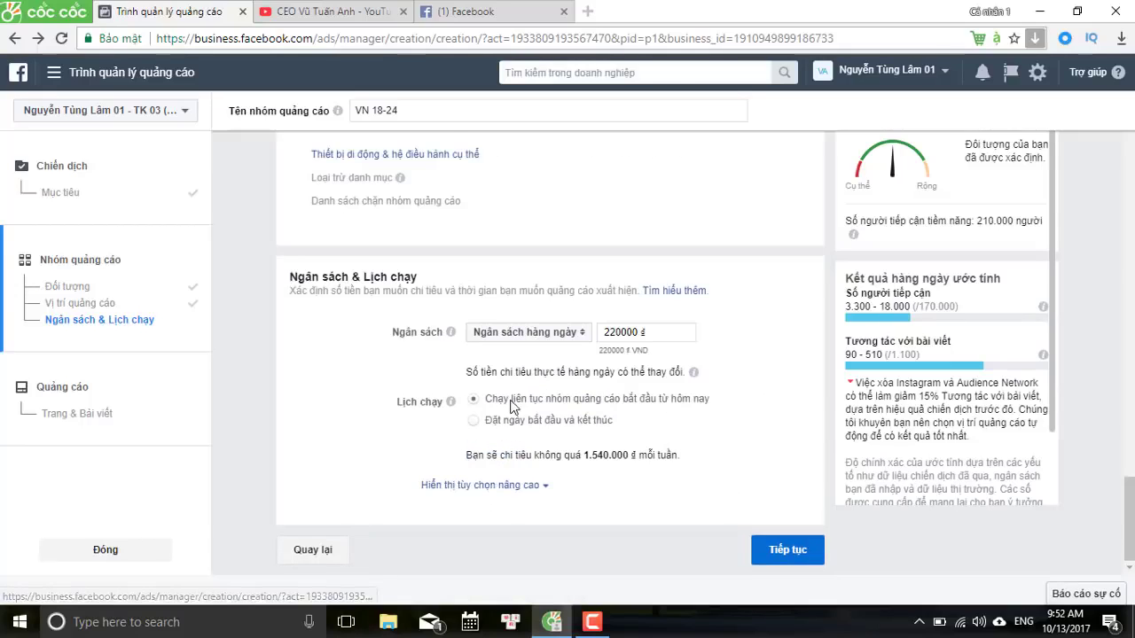
click(495, 489)
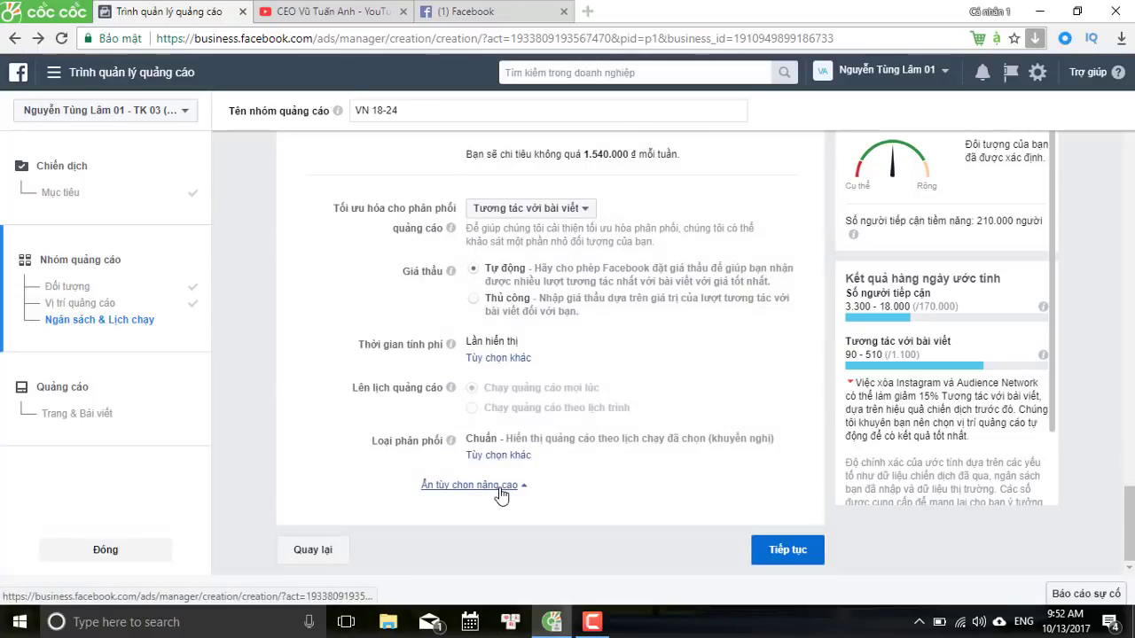
click(502, 459)
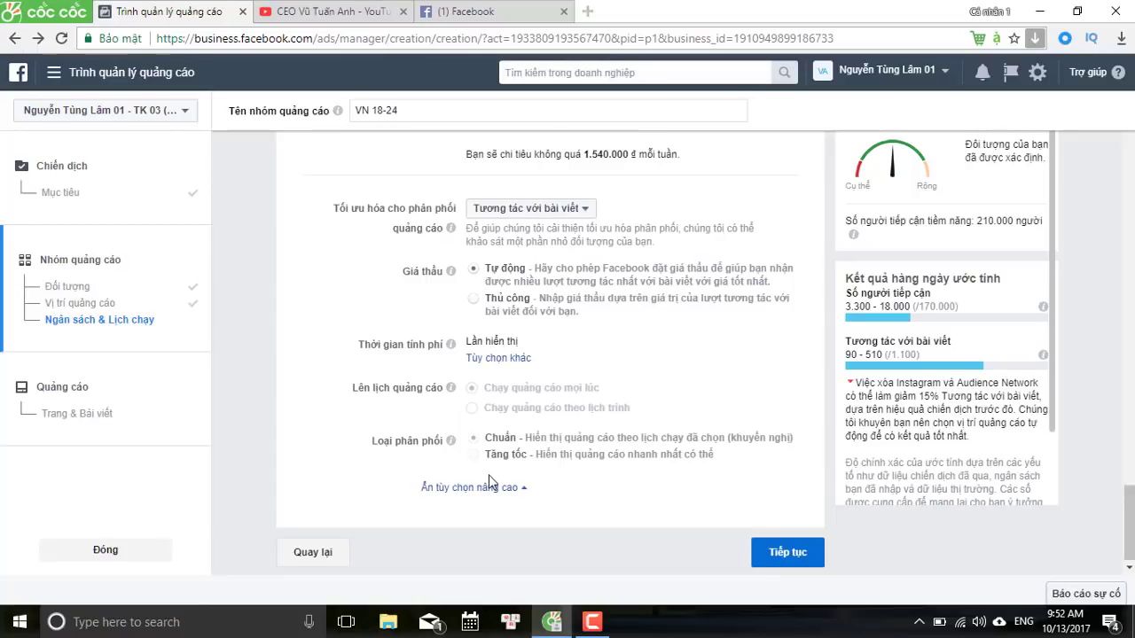
click(772, 552)
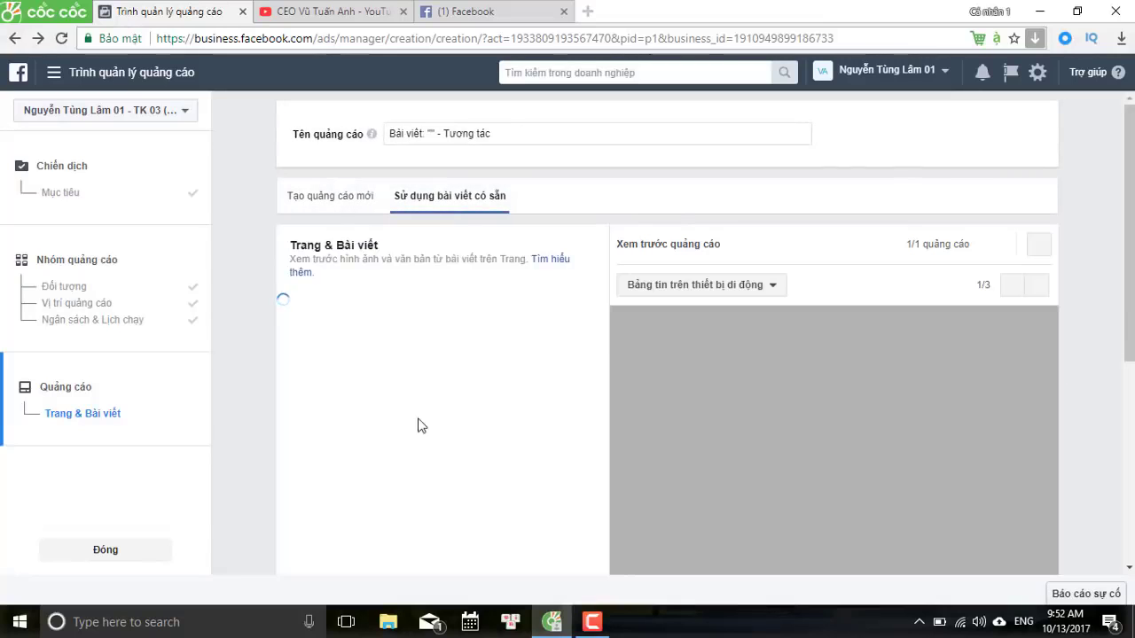
scroll(420, 431, down, 3)
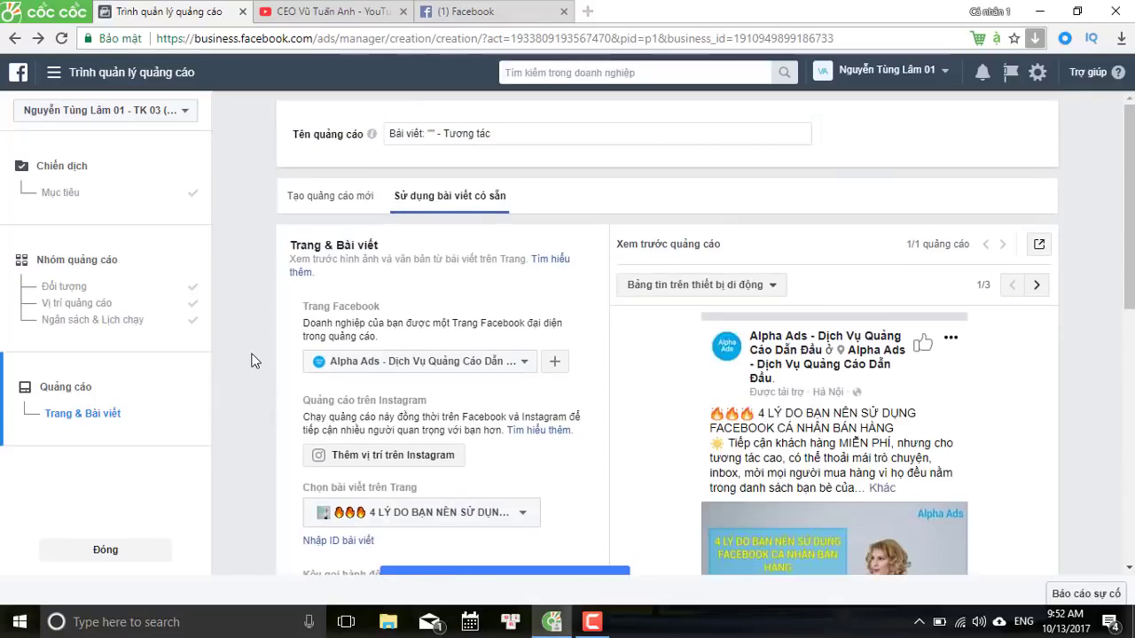
scroll(252, 360, down, 1)
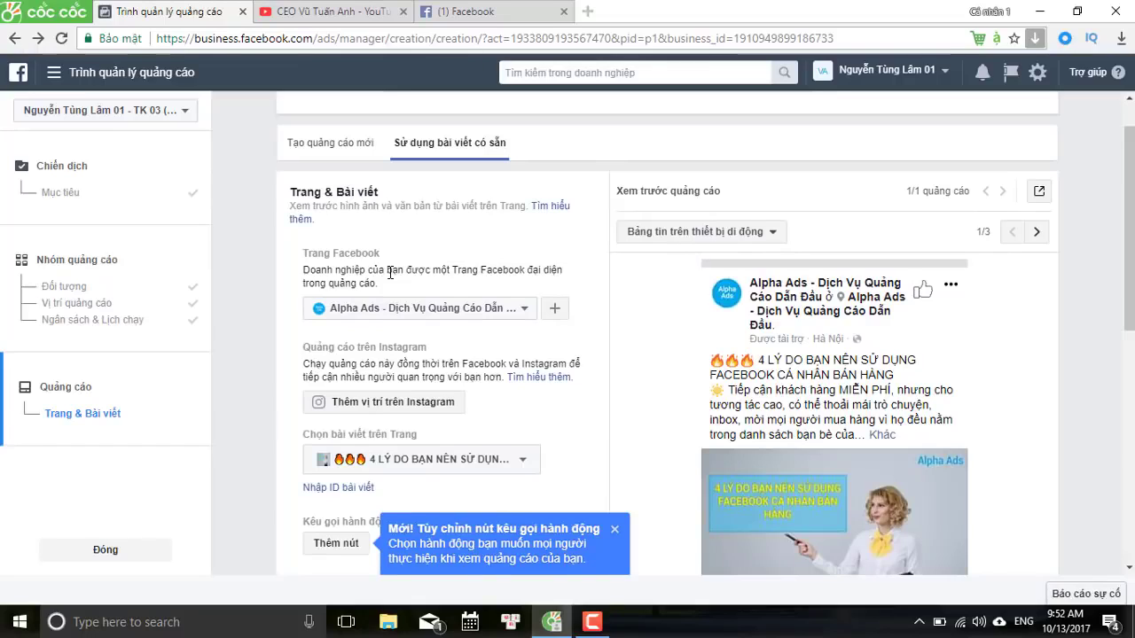
Review the ad set's audience, placement and budget settings and return to the ad's page and post setup.
click(67, 269)
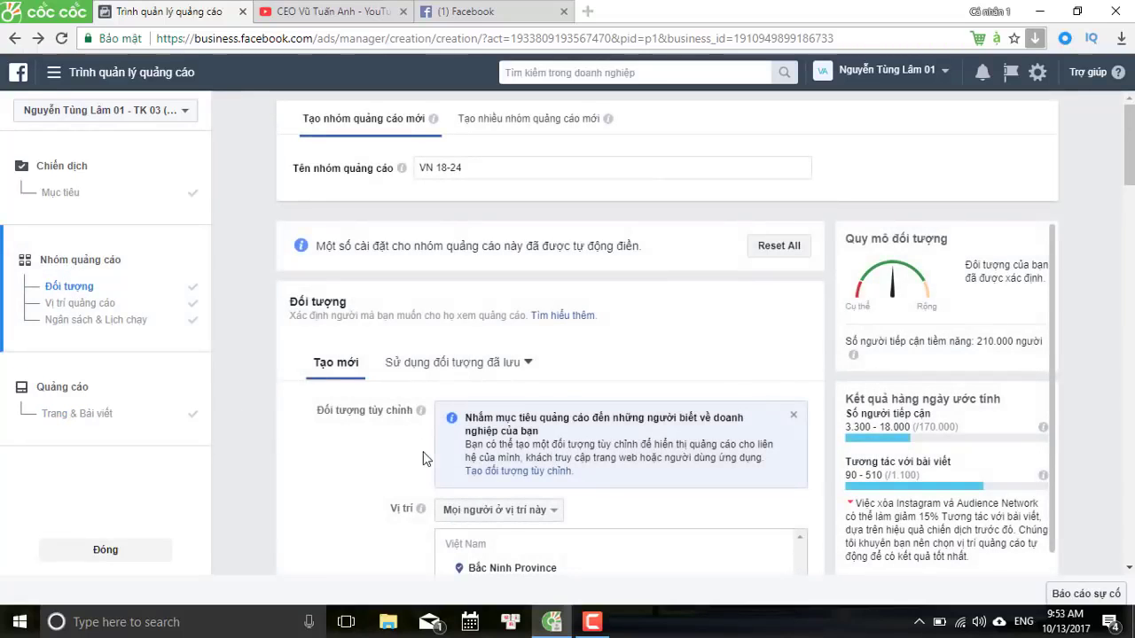
scroll(423, 458, down, 1)
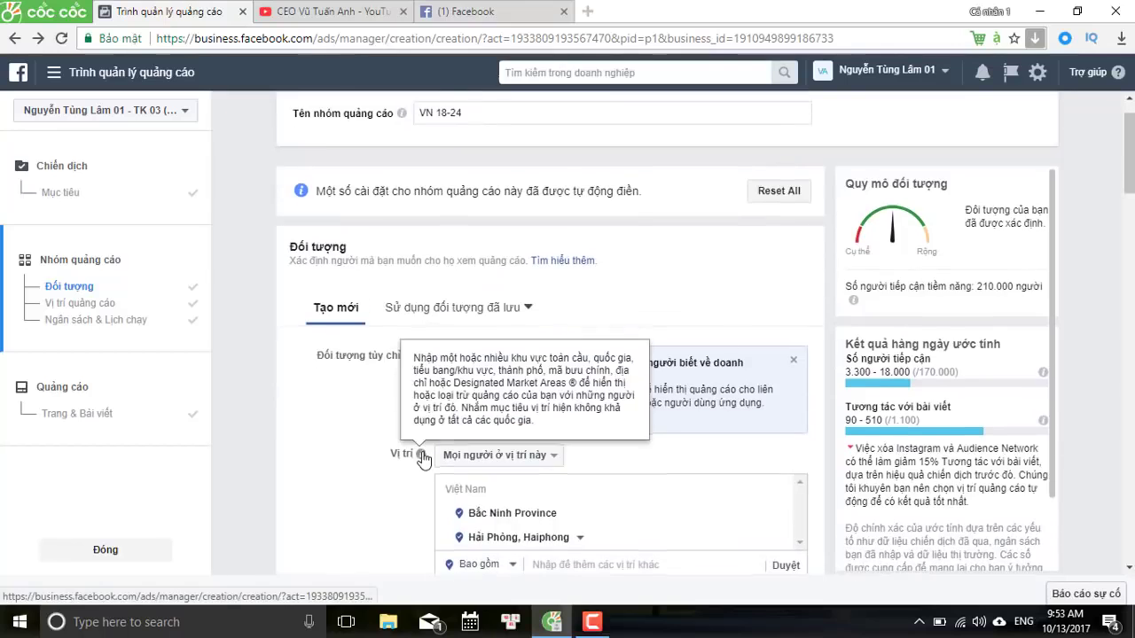
scroll(423, 458, down, 7)
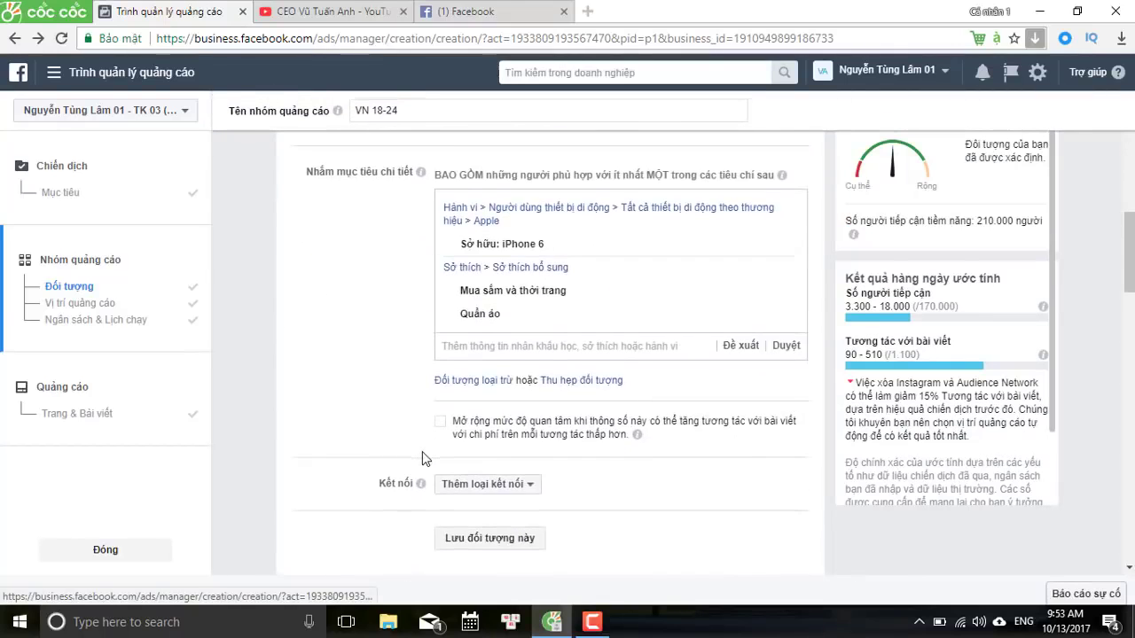
scroll(422, 454, down, 1)
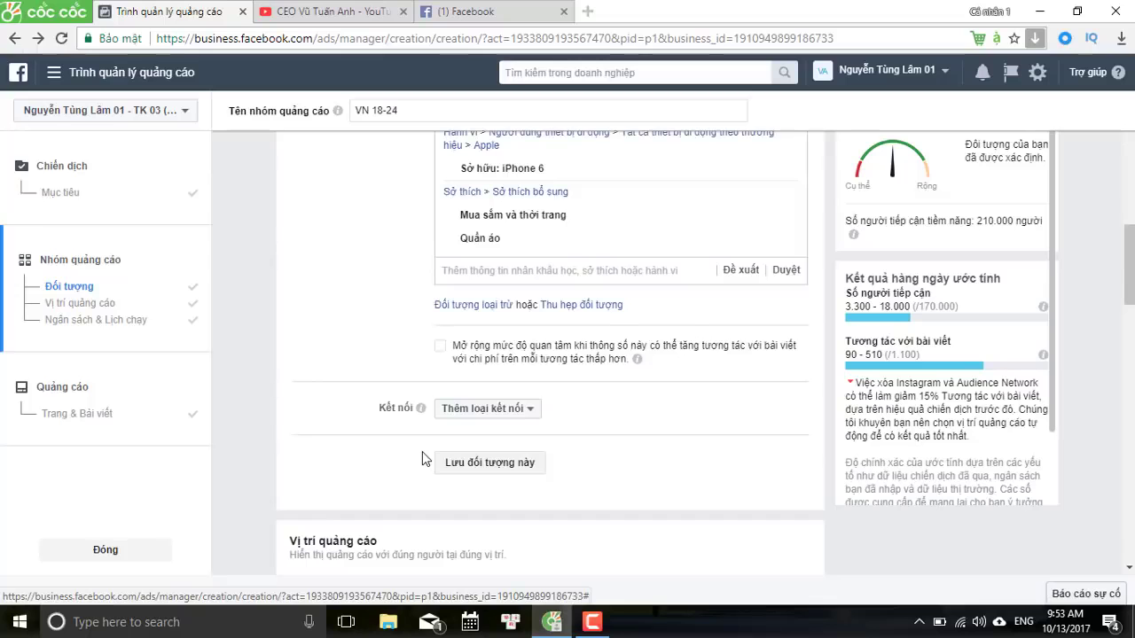
scroll(422, 453, down, 15)
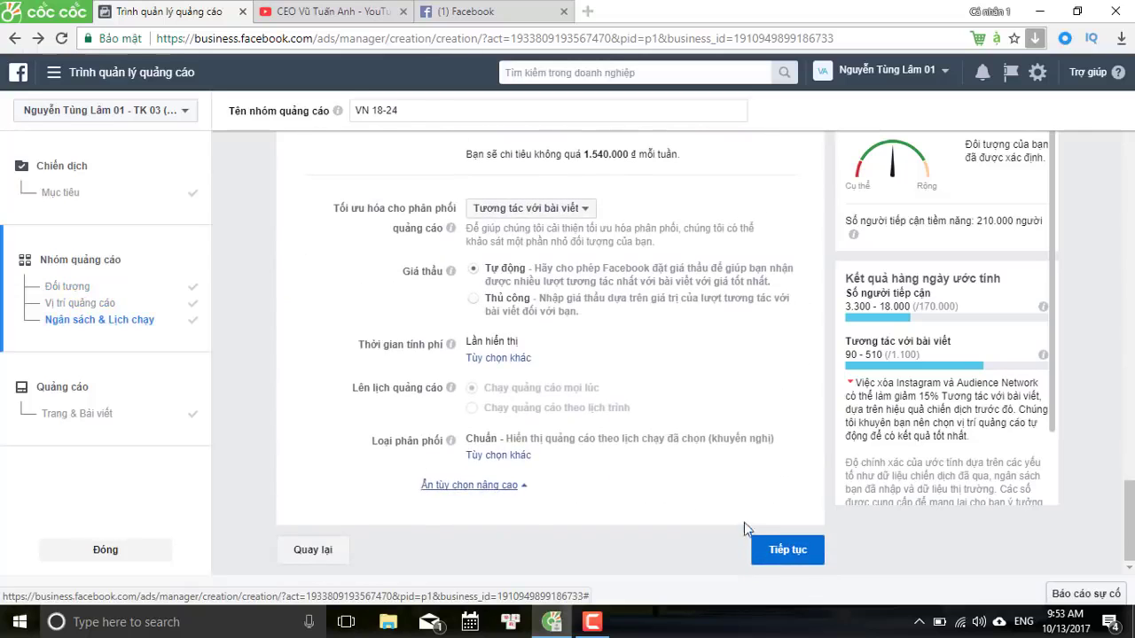
click(796, 555)
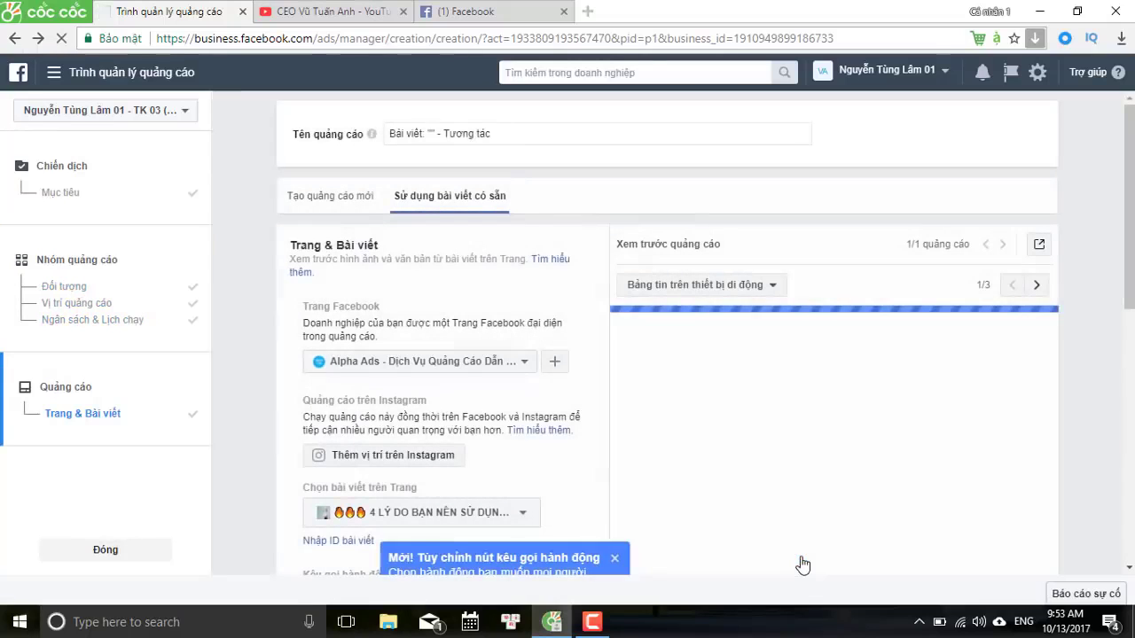
Search the Facebook pages for "ego" and select Egon shop as the ad's page.
scroll(443, 281, down, 2)
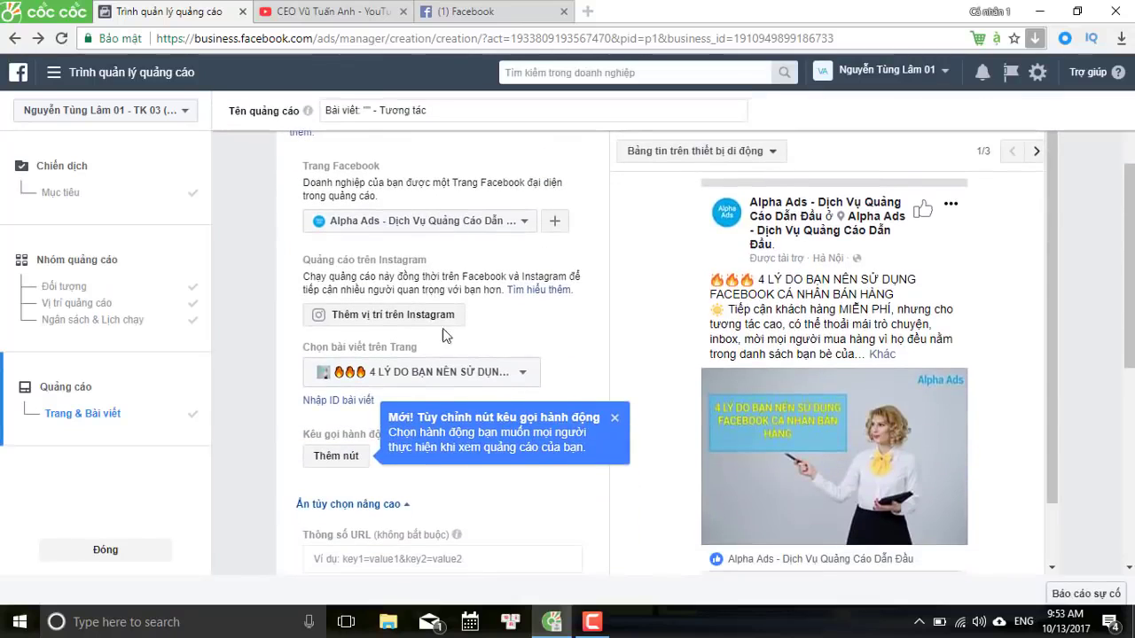
scroll(444, 330, up, 2)
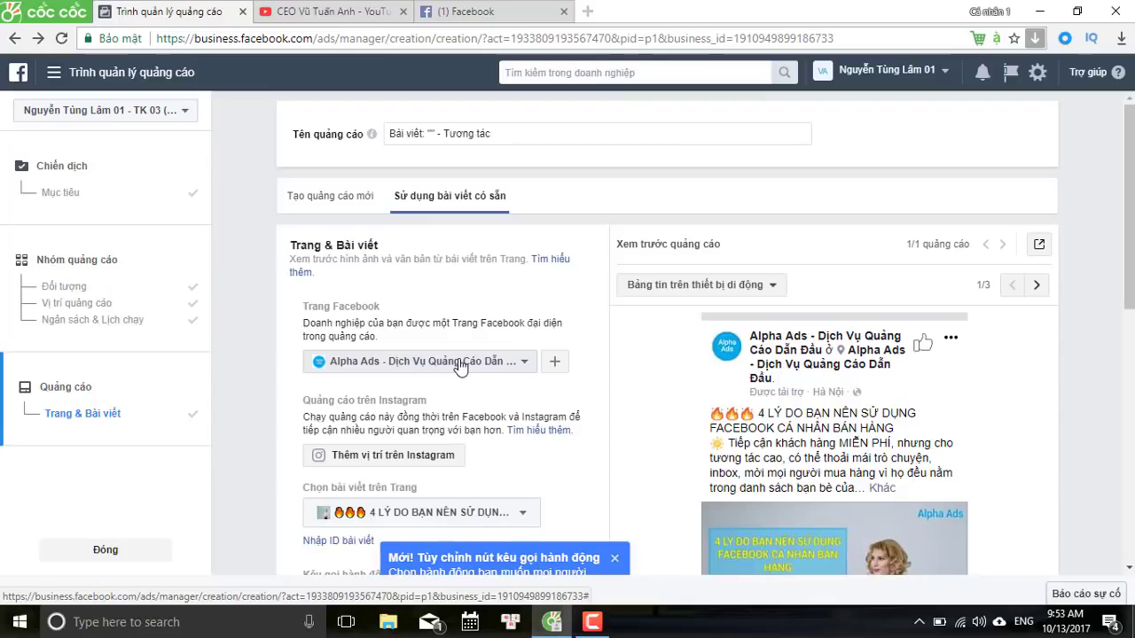
click(459, 362)
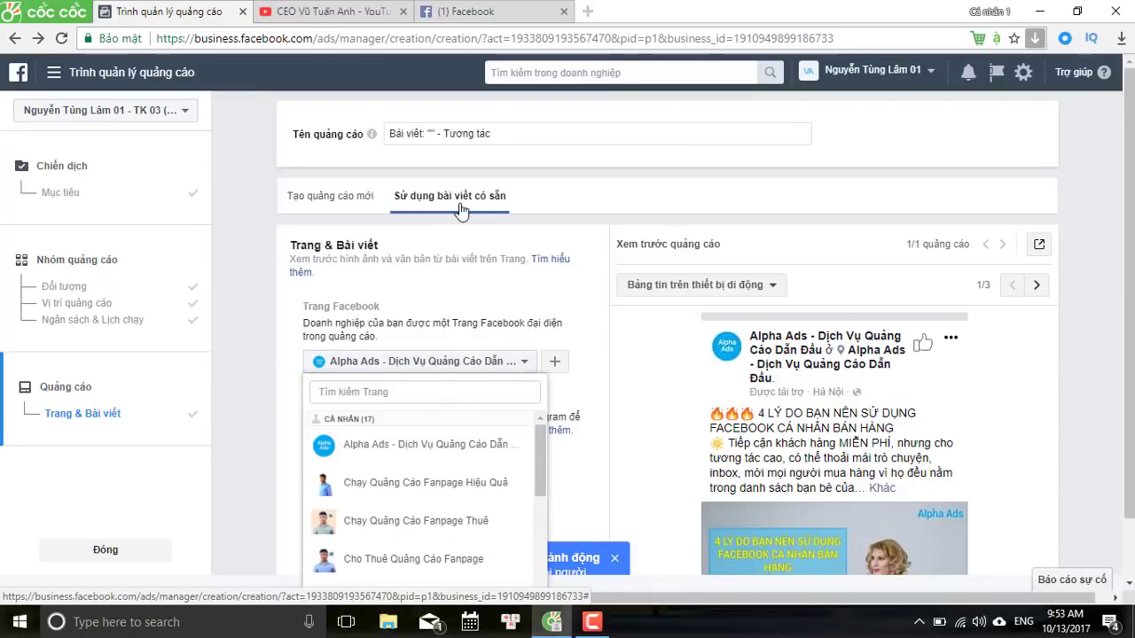
scroll(459, 210, down, 2)
click(399, 189)
text(eg)
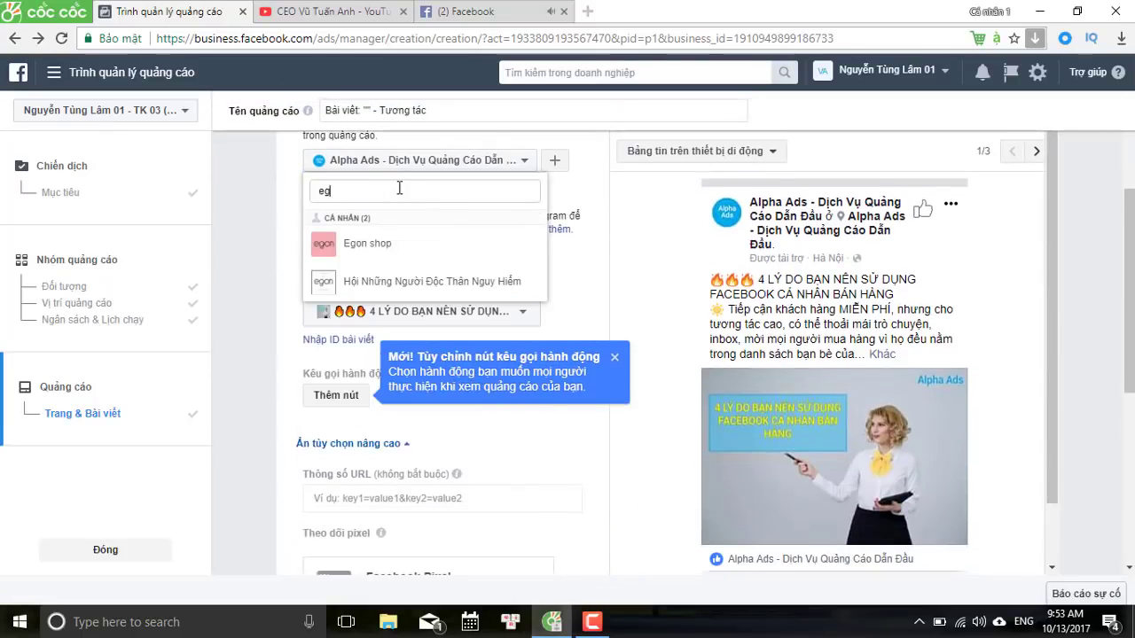
text(o)
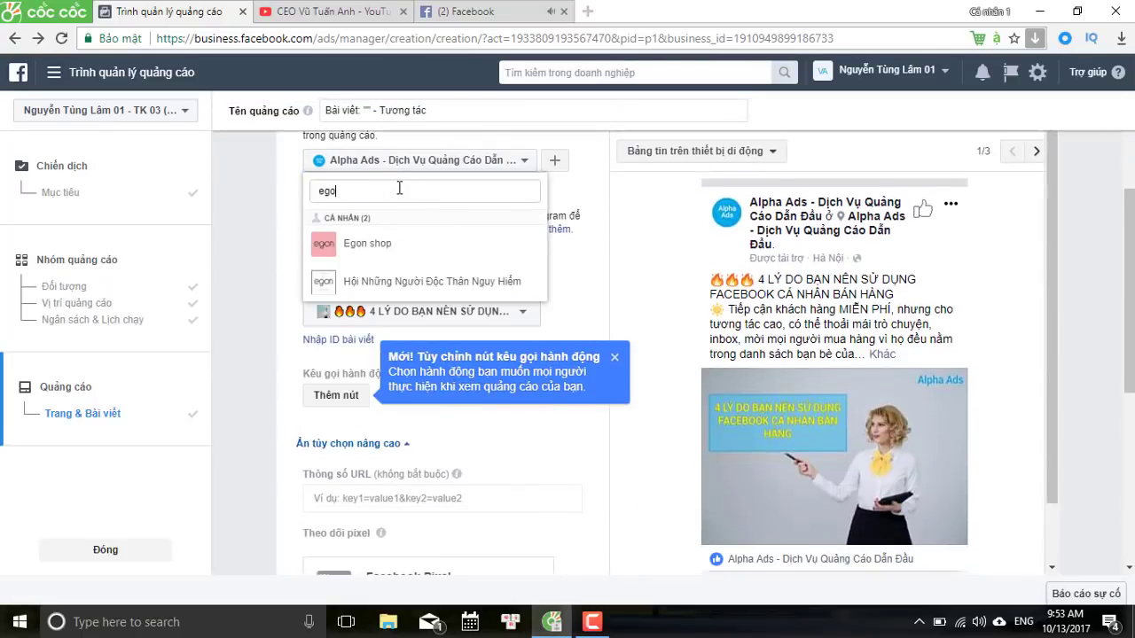
click(373, 255)
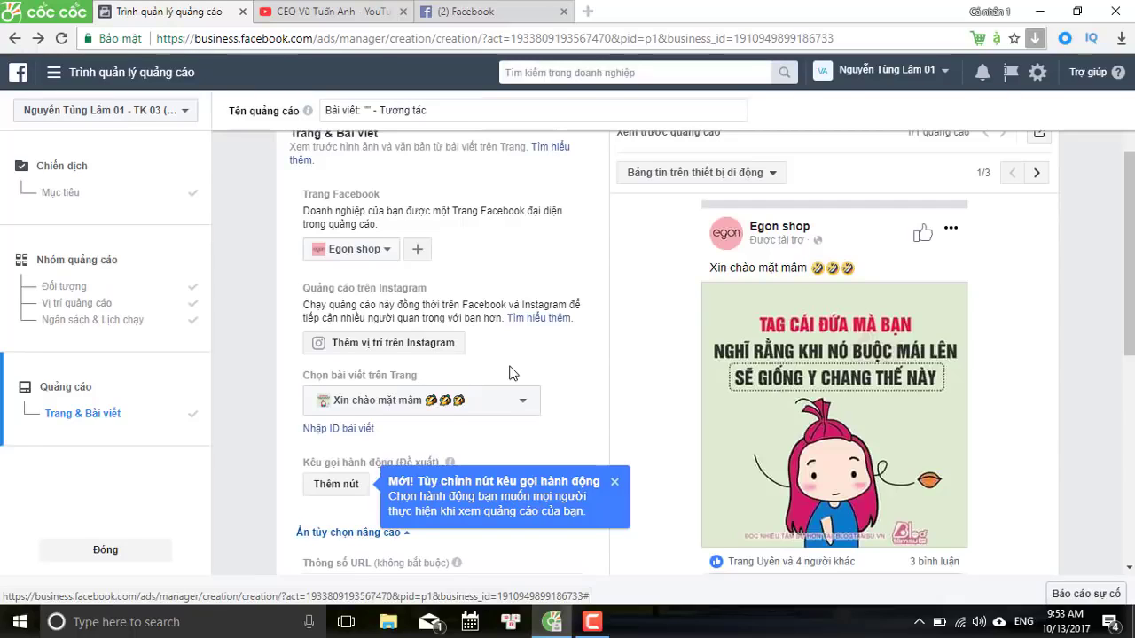
Choose Egon shop's existing post "CUỐI TUẦN CÓ GÌ HAY" as the ad content.
click(508, 394)
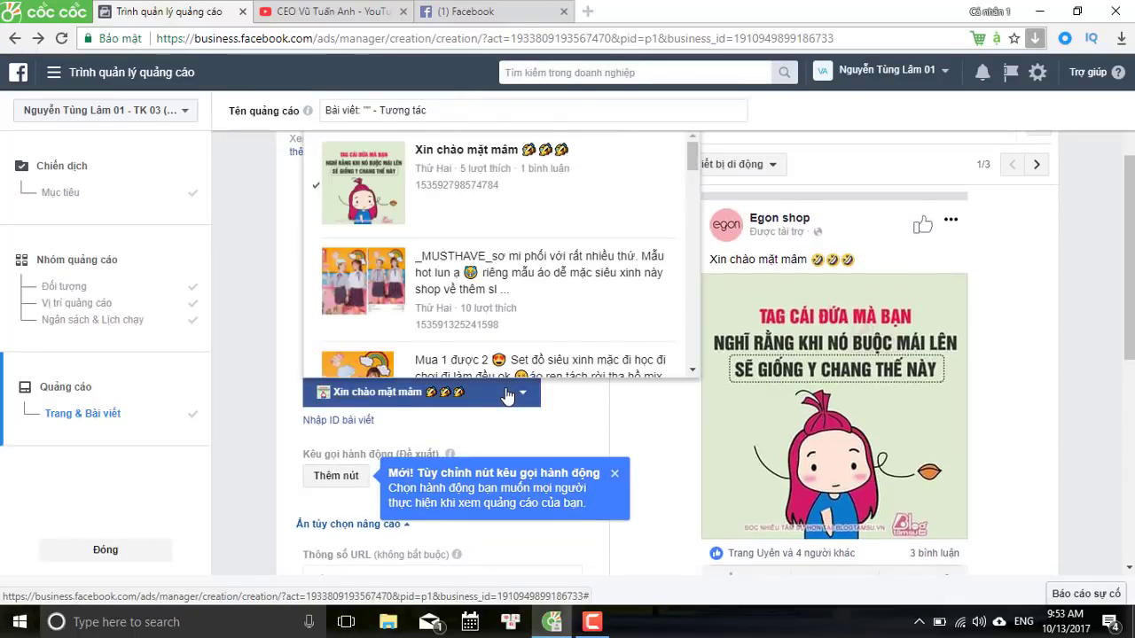
scroll(525, 299, down, 2)
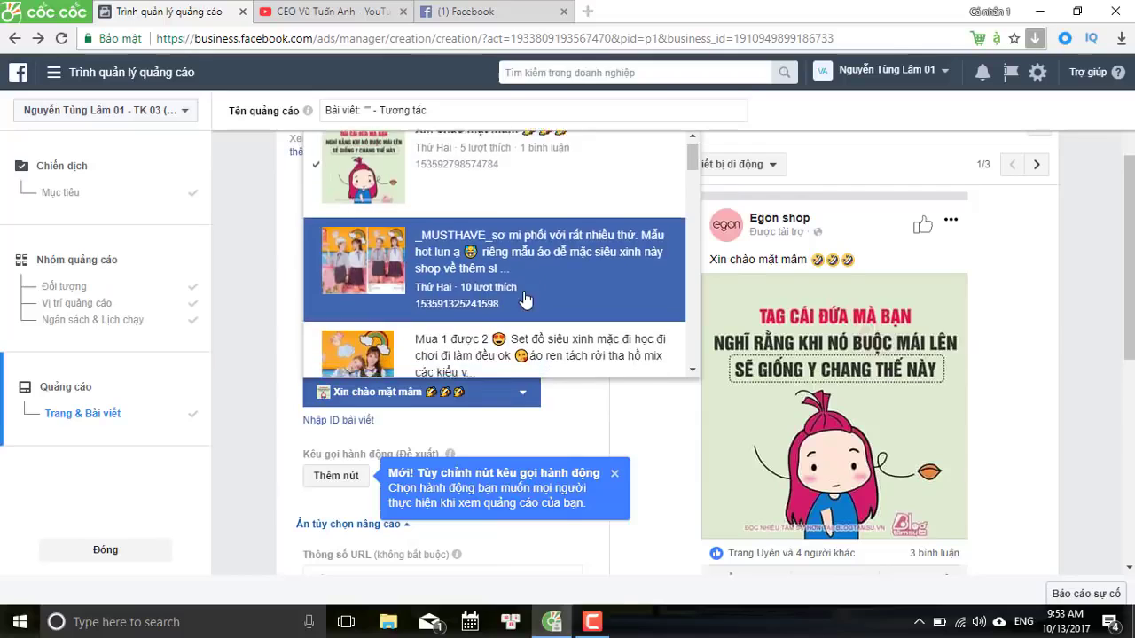
scroll(525, 299, down, 4)
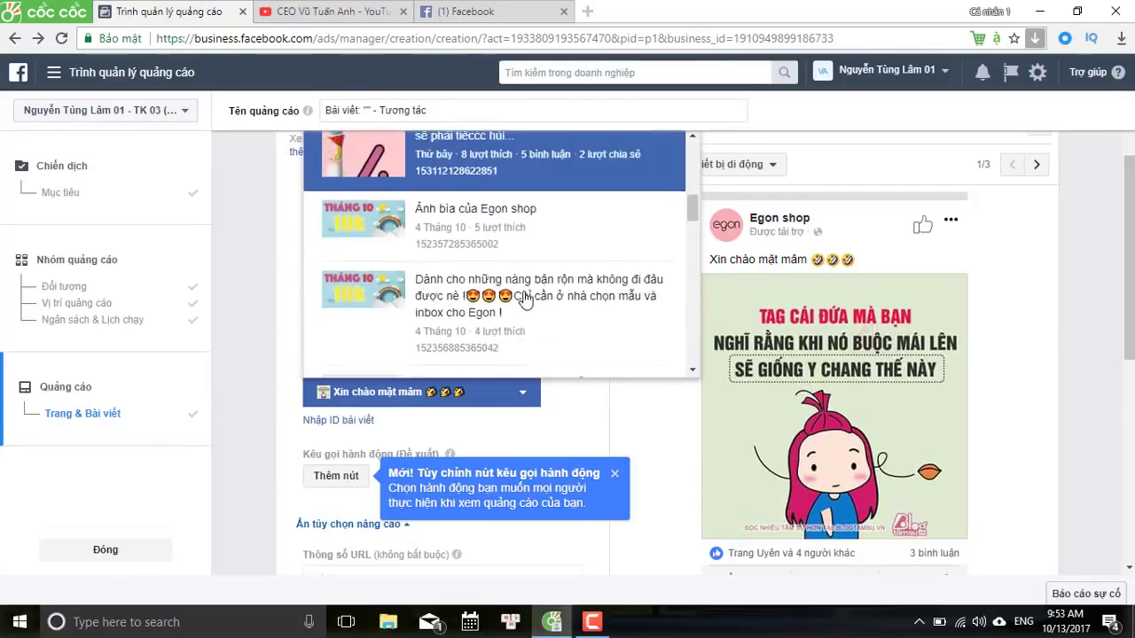
scroll(537, 232, up, 2)
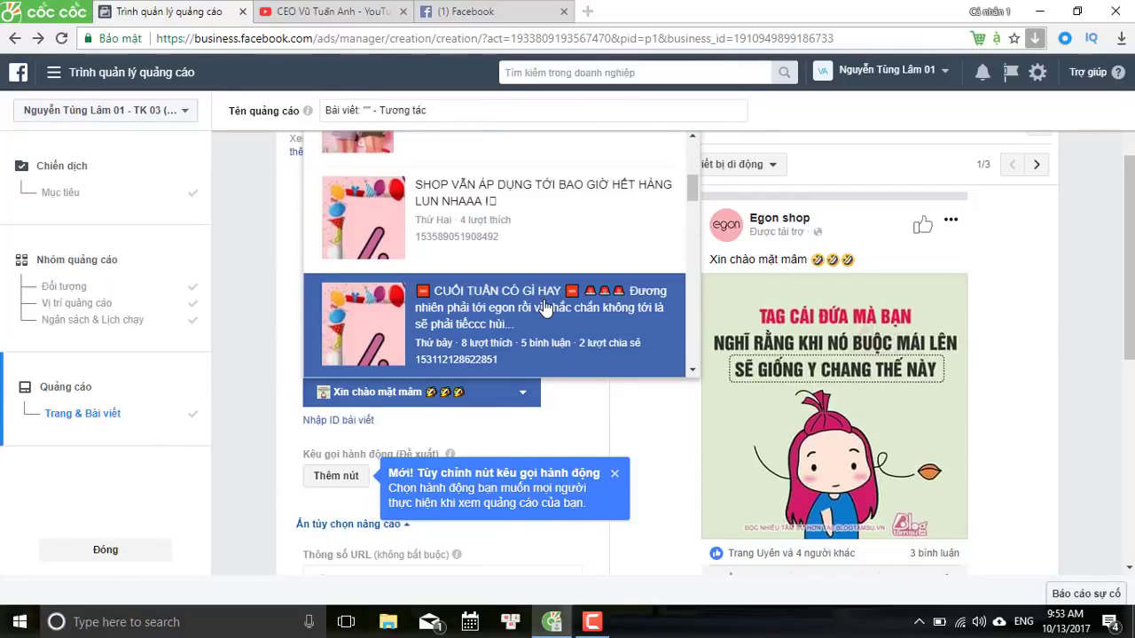
click(546, 306)
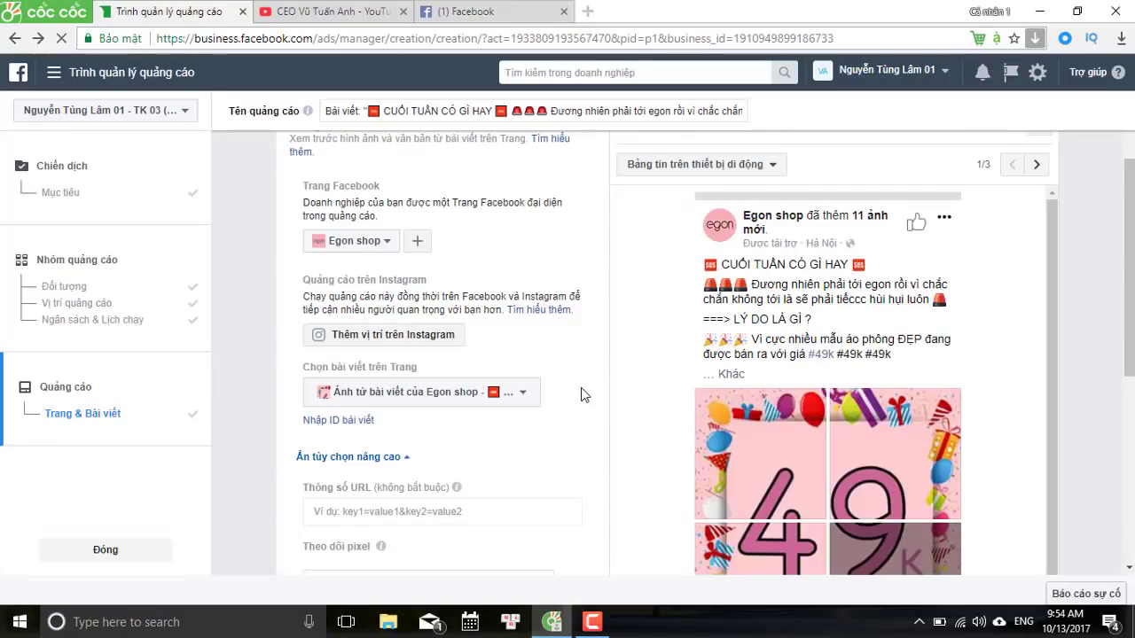
Confirm the Egon shop ad for submission and continue to the campaign's ads list.
scroll(580, 395, down, 1)
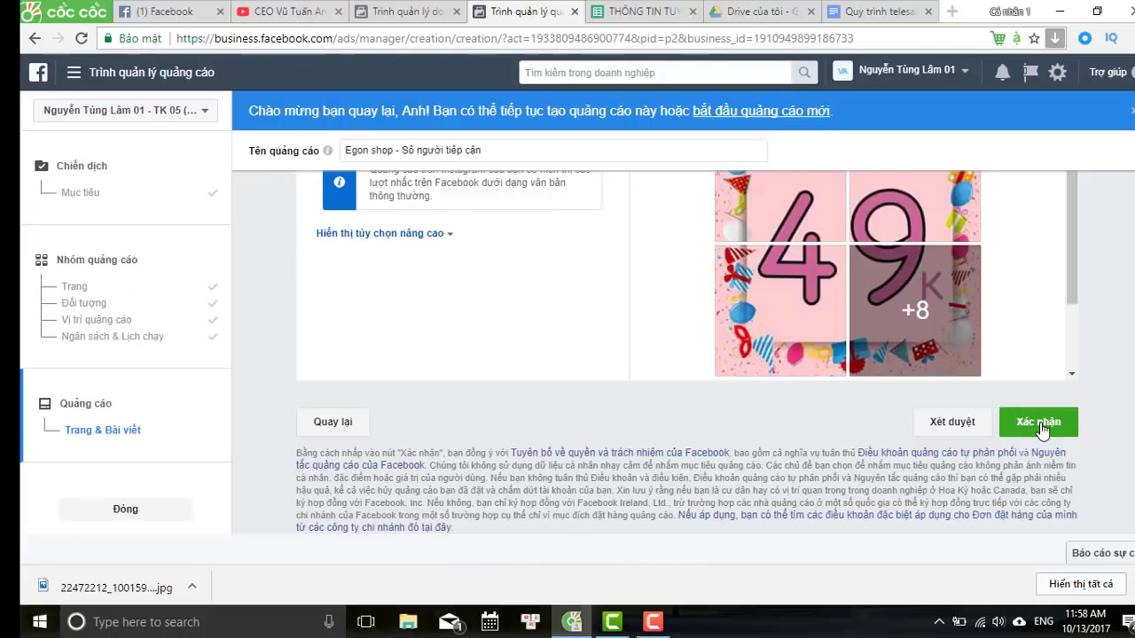
click(1039, 424)
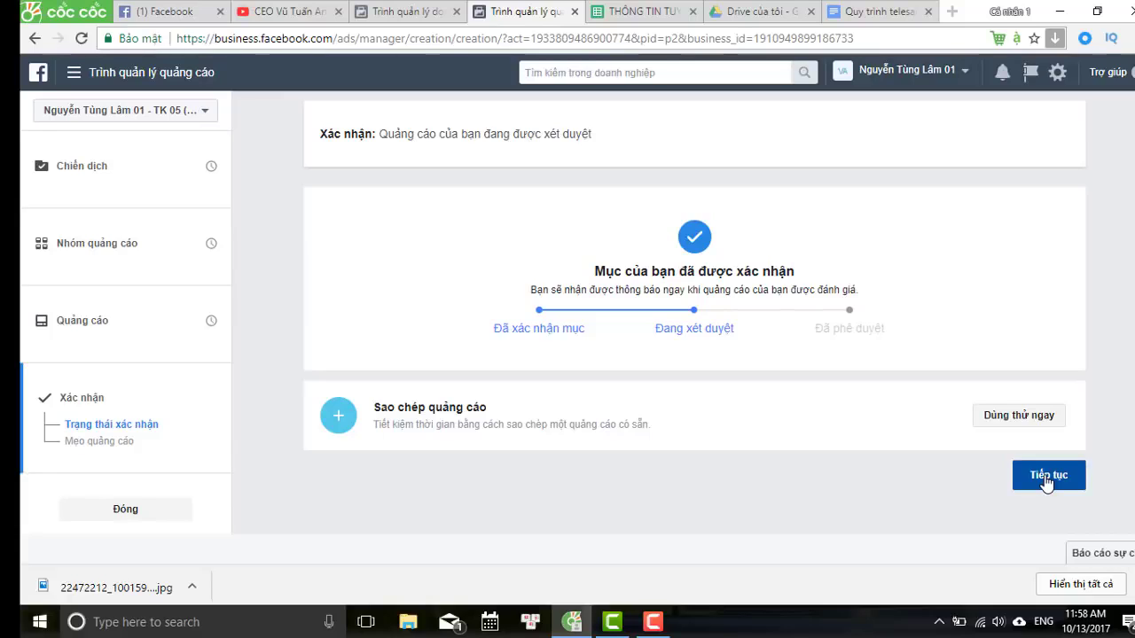
click(1047, 478)
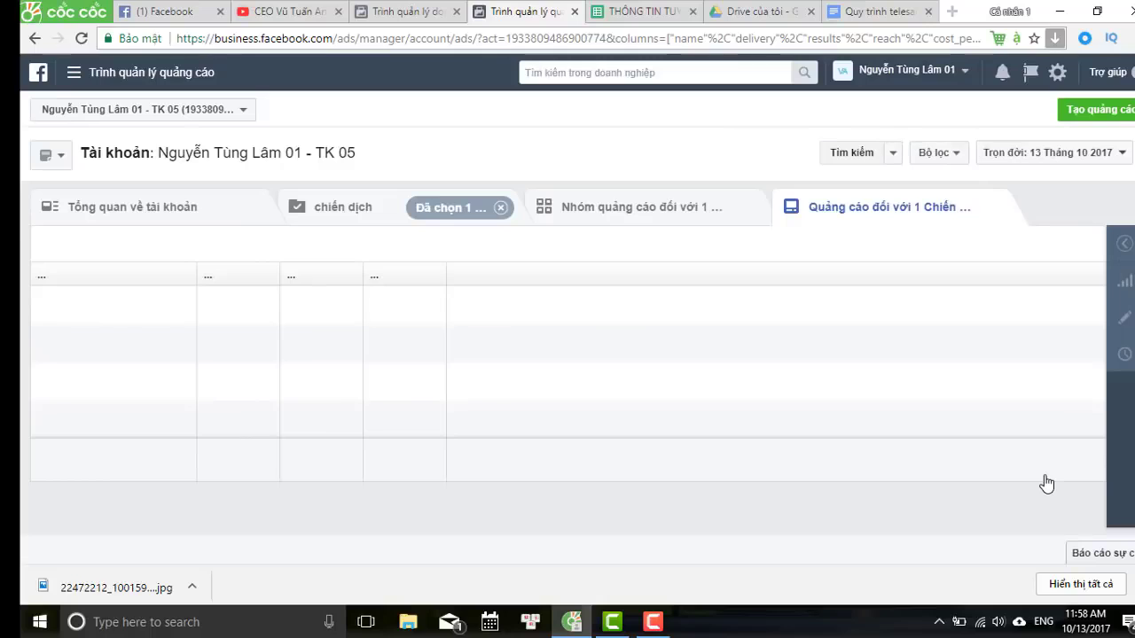